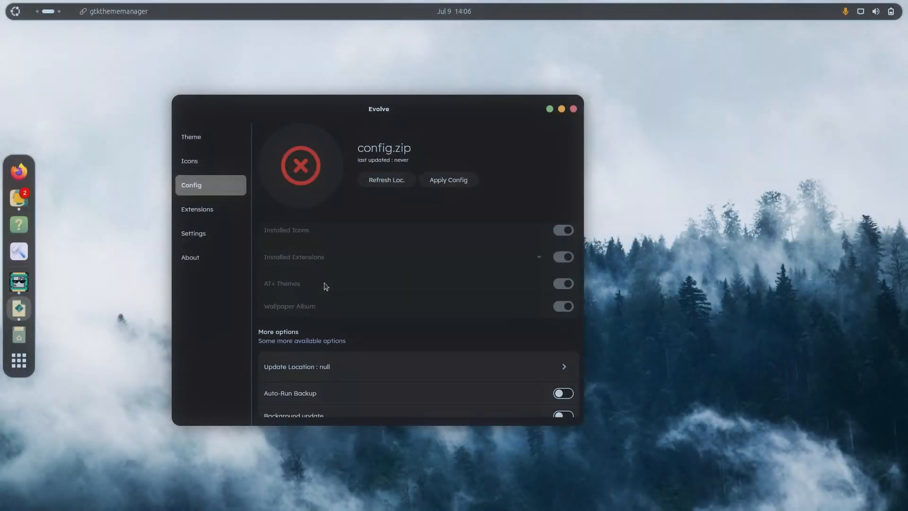
pyautogui.scroll(-2, 324, 285)
pyautogui.click(563, 333)
pyautogui.moveTo(224, 42); pyautogui.dragTo(380, 113)
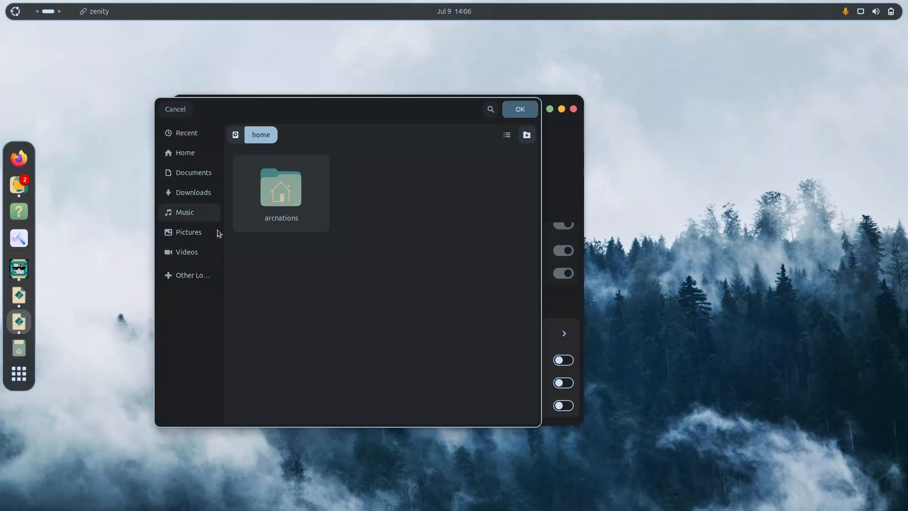
pyautogui.moveTo(305, 117); pyautogui.dragTo(265, 159)
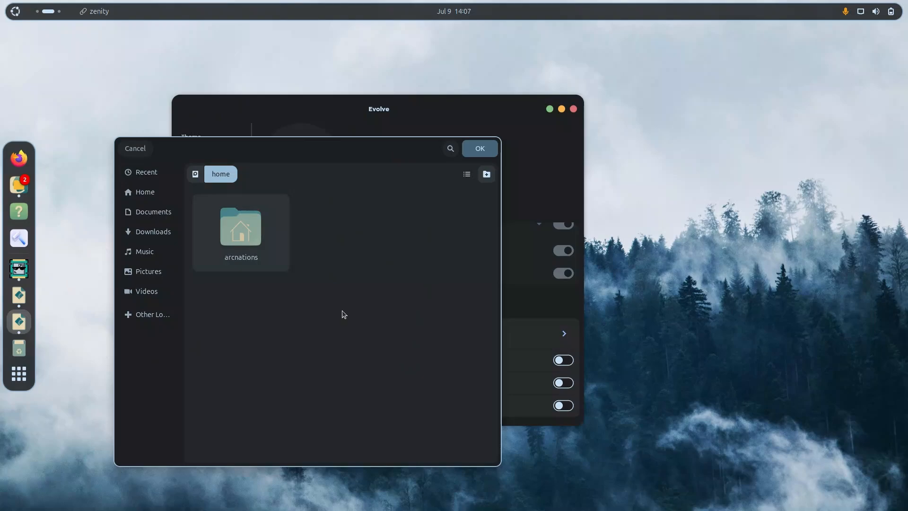
pyautogui.click(135, 148)
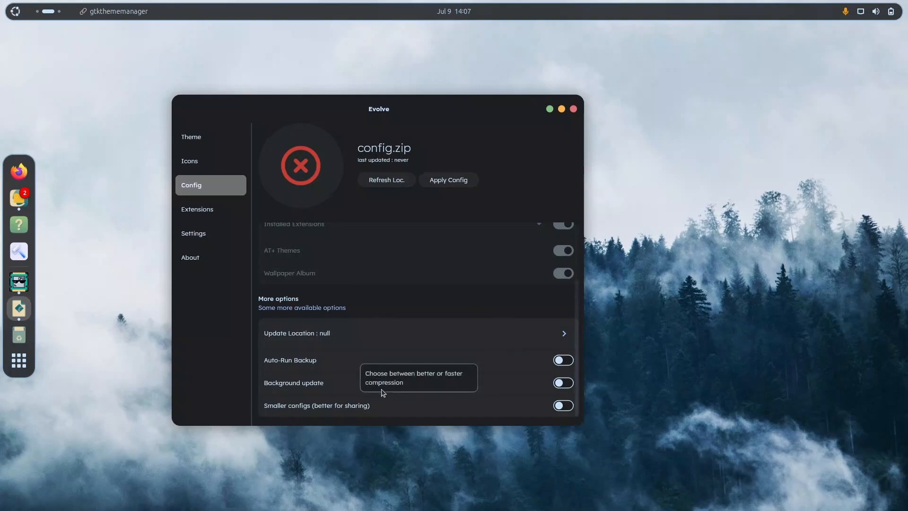
# Step: Create a folder named backupFolder in Home and set it as the config update location
pyautogui.click(561, 338)
pyautogui.moveTo(175, 39); pyautogui.dragTo(294, 136)
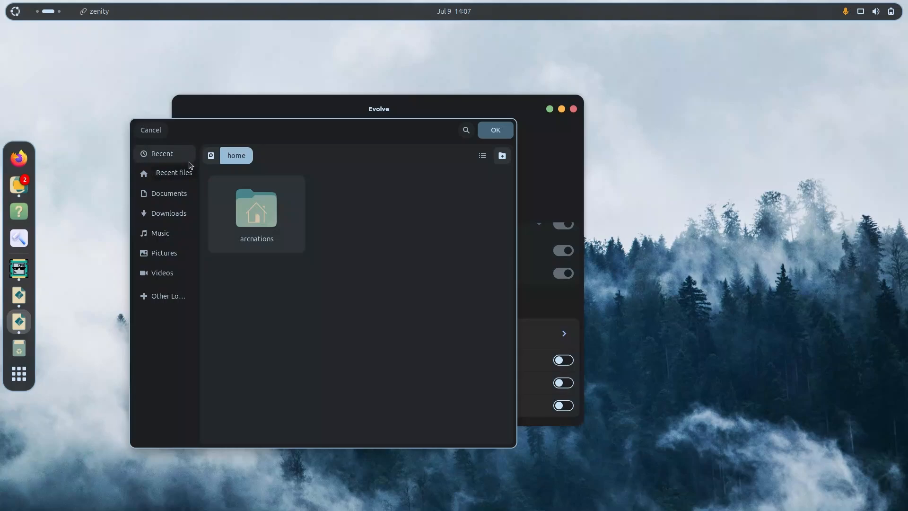
pyautogui.click(166, 172)
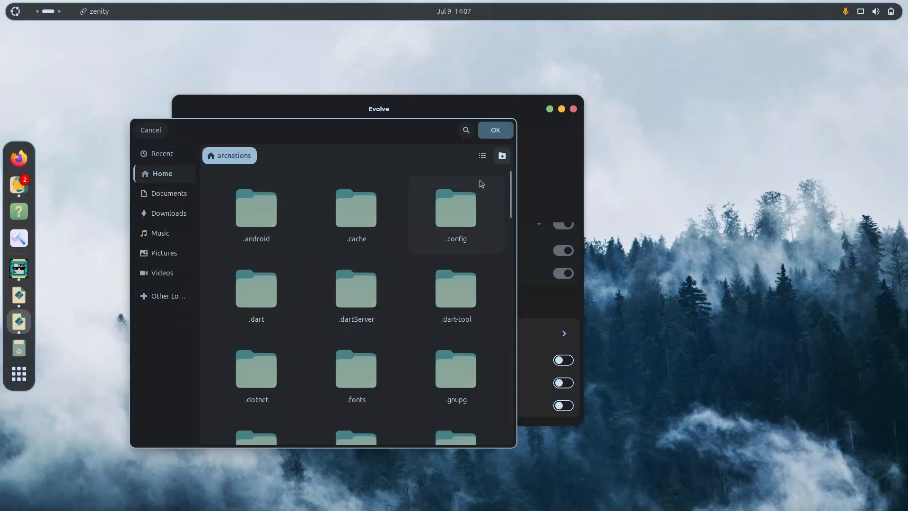
pyautogui.click(502, 155)
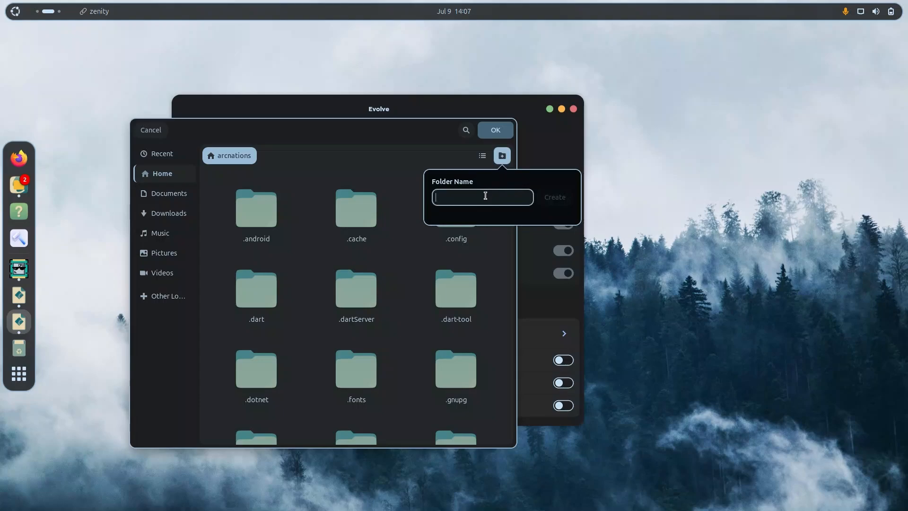
pyautogui.write('backup')
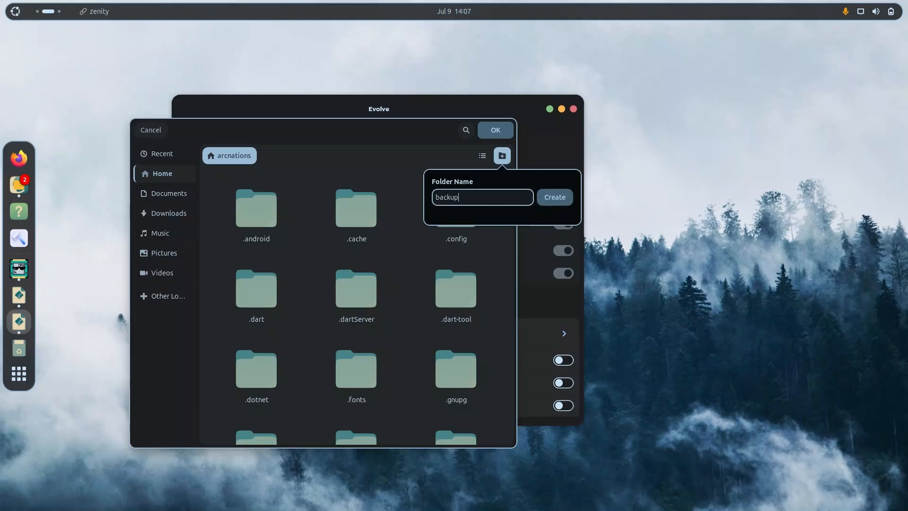
pyautogui.write('Folder')
pyautogui.press('Return')
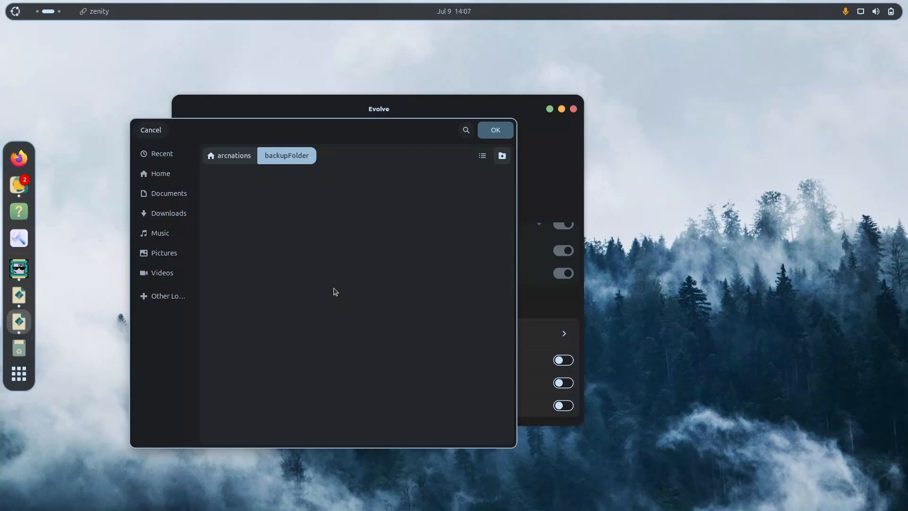
pyautogui.click(485, 136)
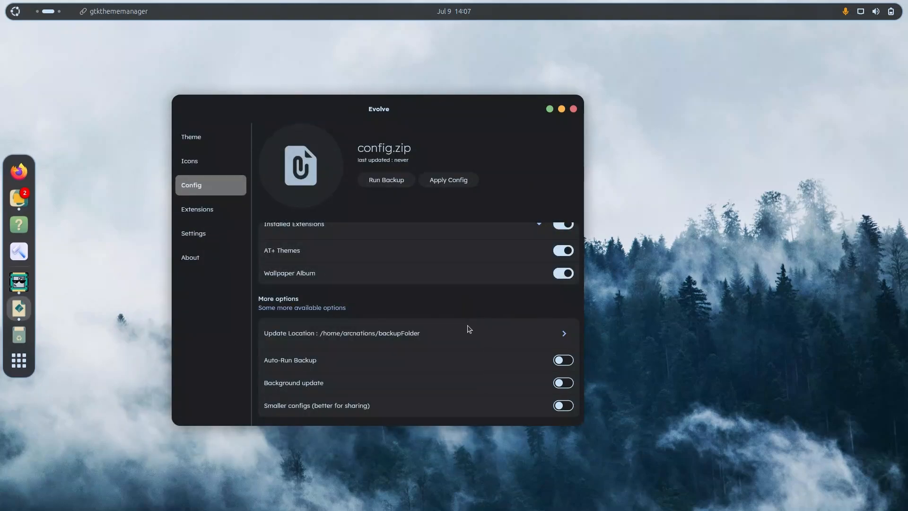
# Step: Examine the backup data options, the Installed Extensions sub-option and the list of installed GNOME extensions
pyautogui.scroll(3, 469, 329)
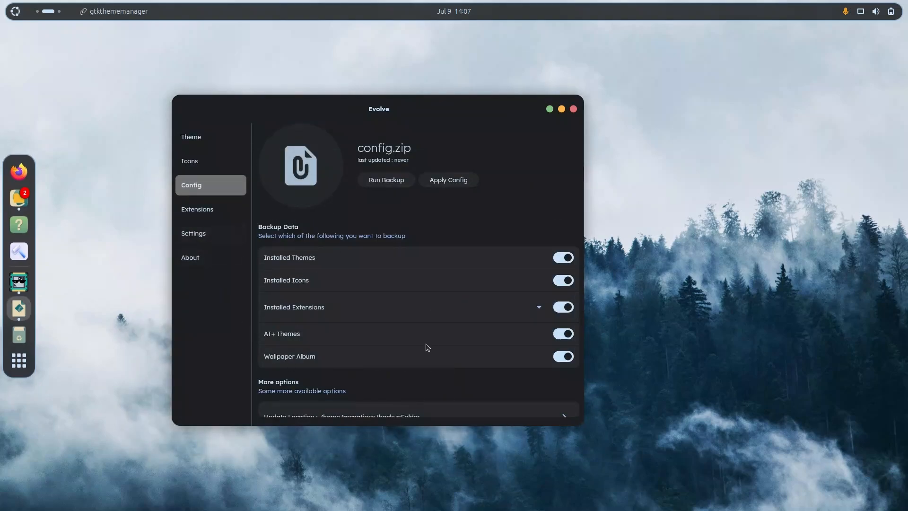
pyautogui.click(539, 310)
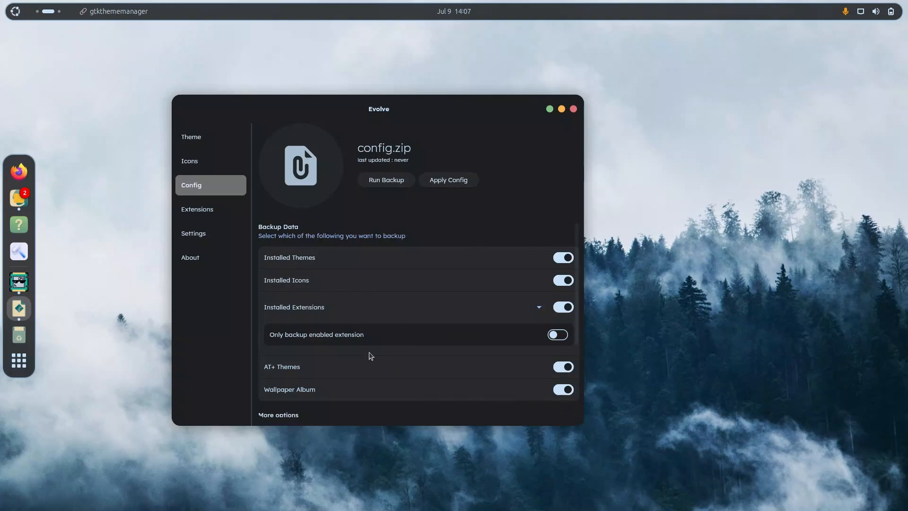
pyautogui.click(235, 215)
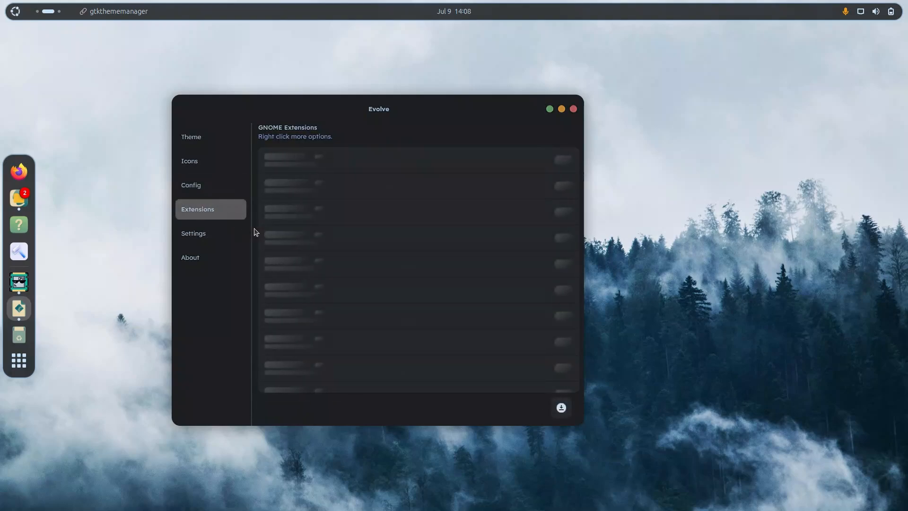
pyautogui.scroll(-3, 442, 315)
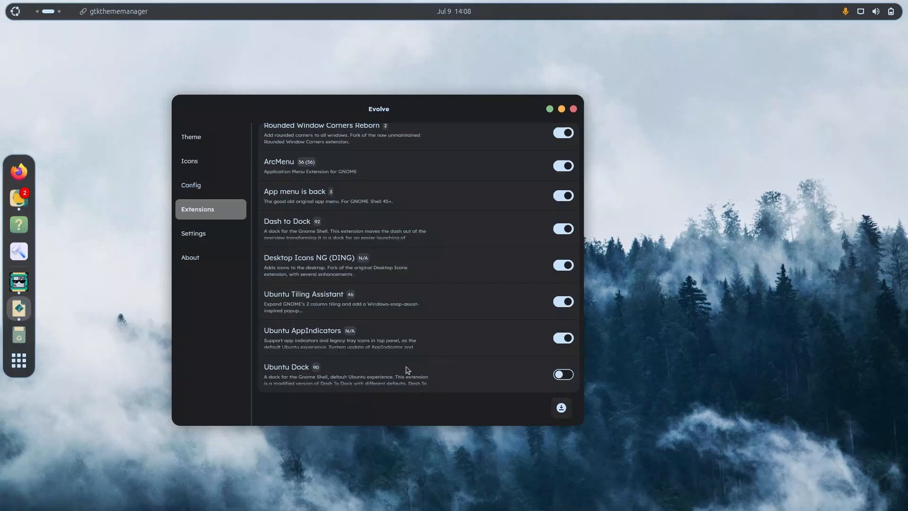
pyautogui.click(204, 189)
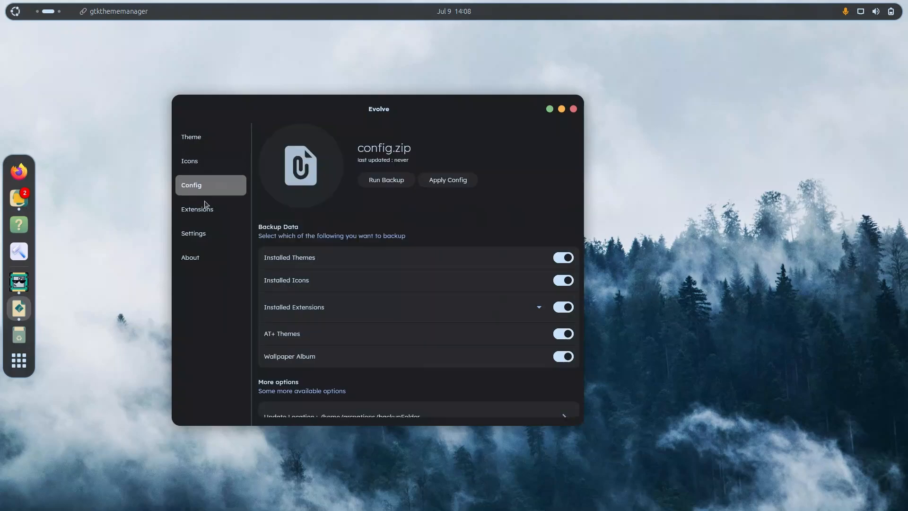
pyautogui.click(538, 307)
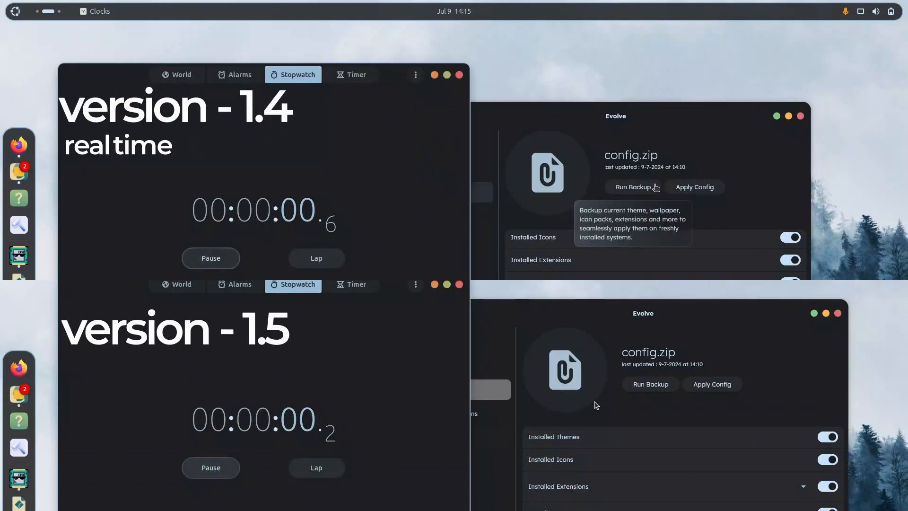
# Step: Run the config backup in both versions 1.4 and 1.5, timing each run with the Clocks stopwatch
pyautogui.click(656, 188)
pyautogui.click(651, 384)
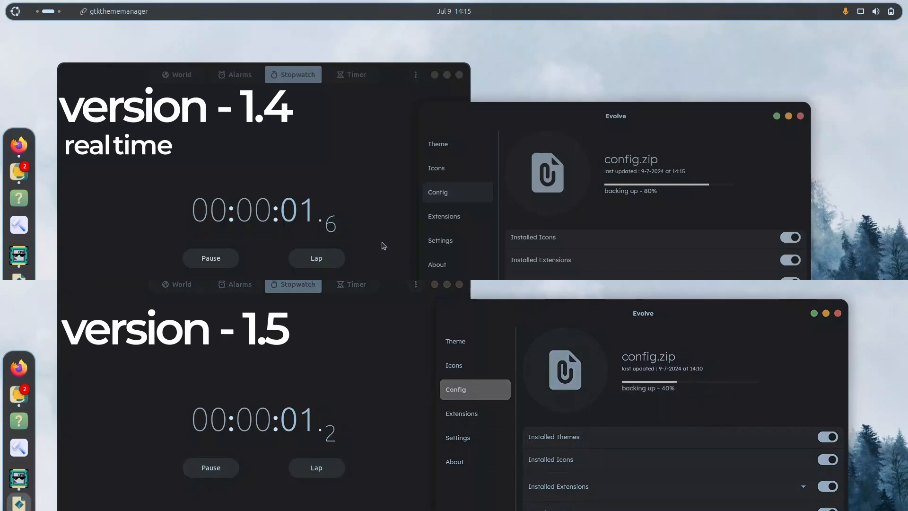
pyautogui.click(211, 467)
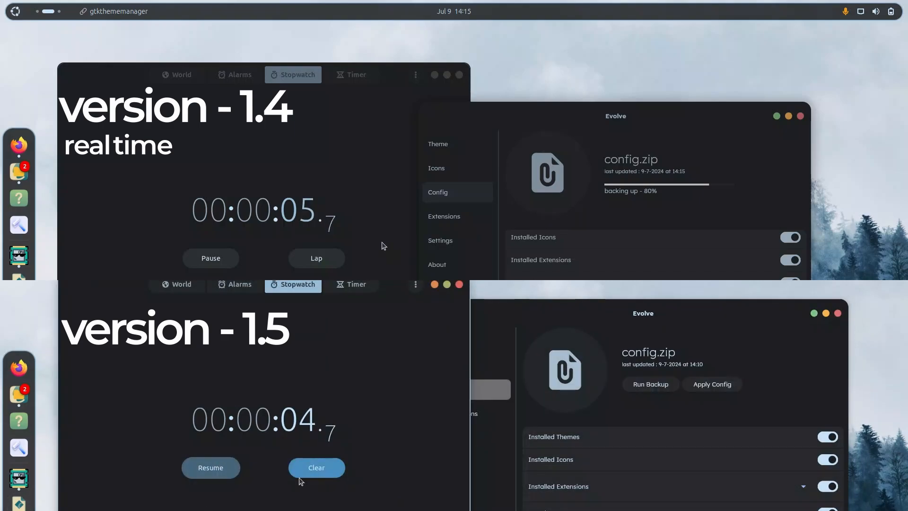
pyautogui.click(381, 246)
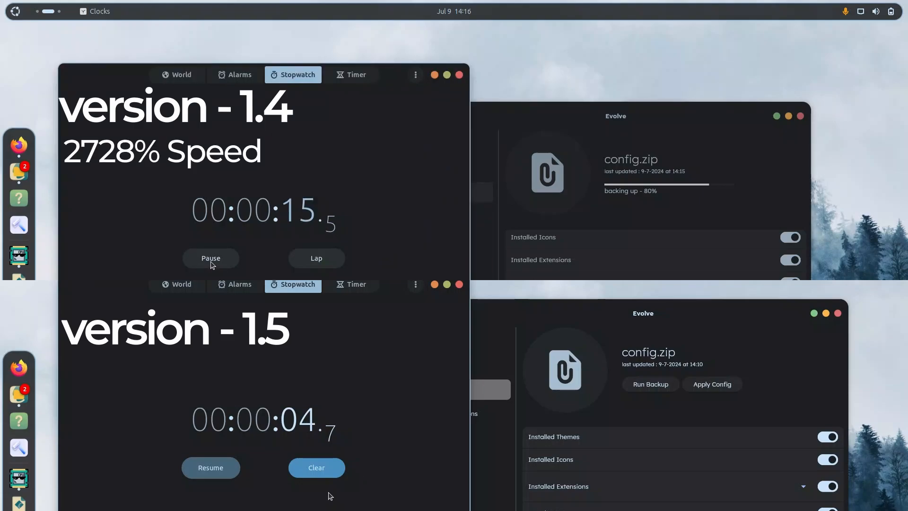
pyautogui.press('super')
pyautogui.press('Return')
pyautogui.click(406, 128)
pyautogui.click(210, 258)
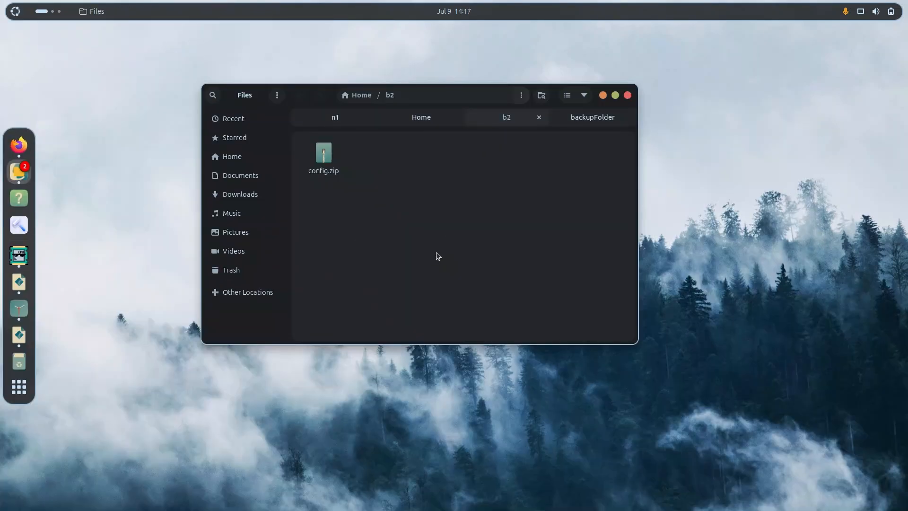
# Step: Compare the sizes of the config.zip files in the backupFolder and b2 folders in Files
pyautogui.click(592, 125)
pyautogui.click(333, 172)
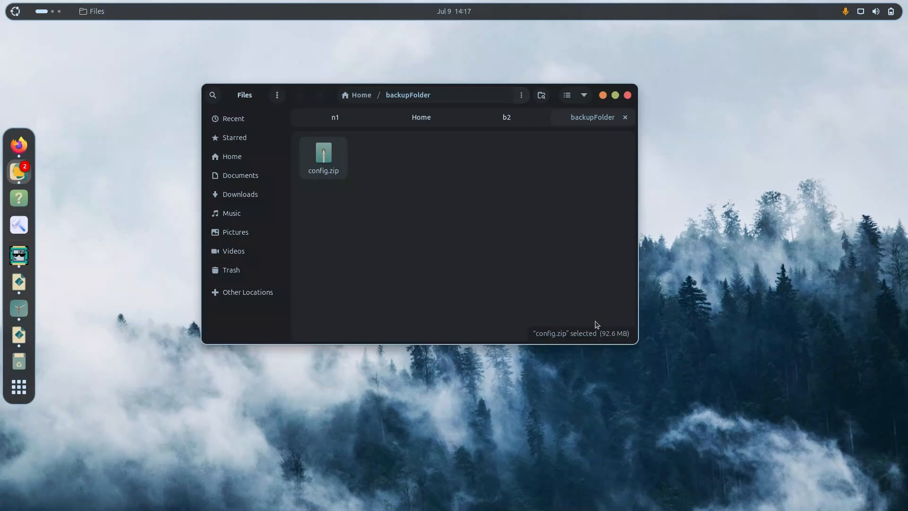
pyautogui.click(597, 268)
pyautogui.click(507, 118)
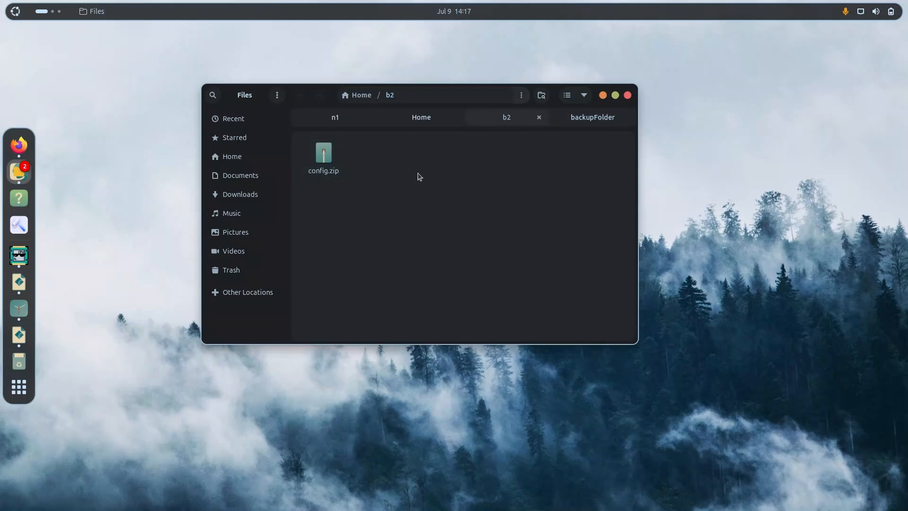
pyautogui.click(326, 163)
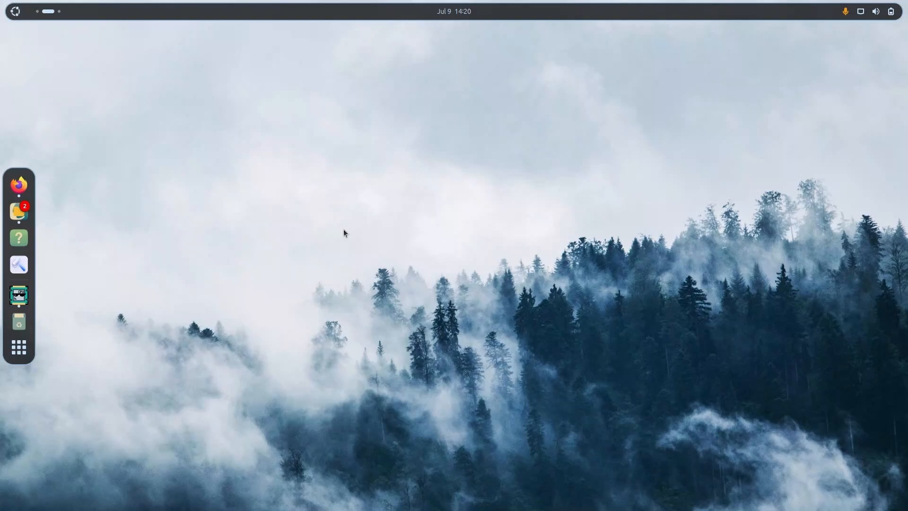
# Step: Launch Evolve so its automatic backup runs, reposition and widen the window, and close the app
pyautogui.click(16, 269)
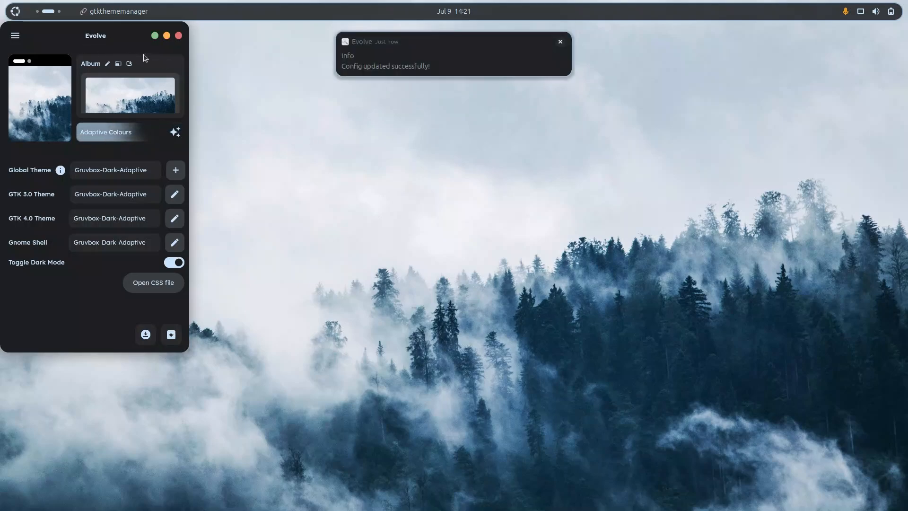
pyautogui.moveTo(121, 39); pyautogui.dragTo(399, 131)
pyautogui.moveTo(466, 171); pyautogui.dragTo(738, 189)
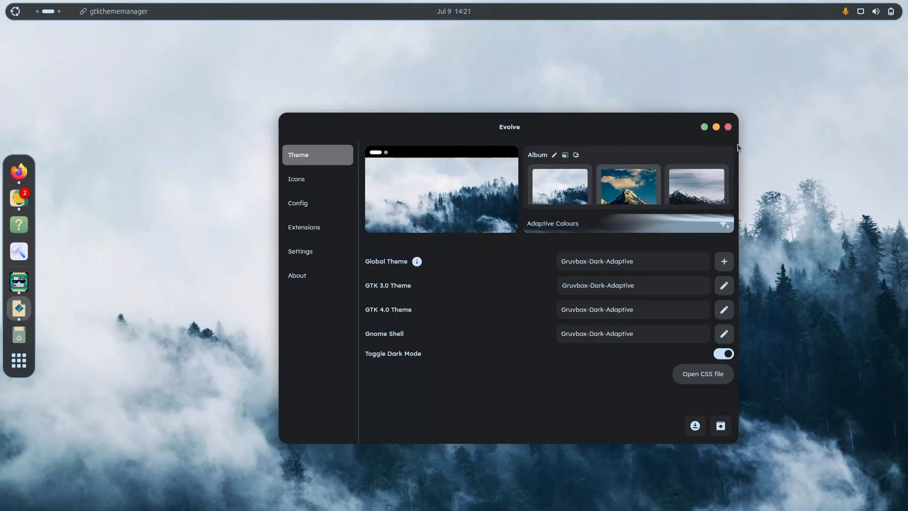
pyautogui.click(728, 128)
# Step: Relaunch Evolve, narrow and reposition its window, and check the backup status in the Config section before closing the app
pyautogui.click(19, 264)
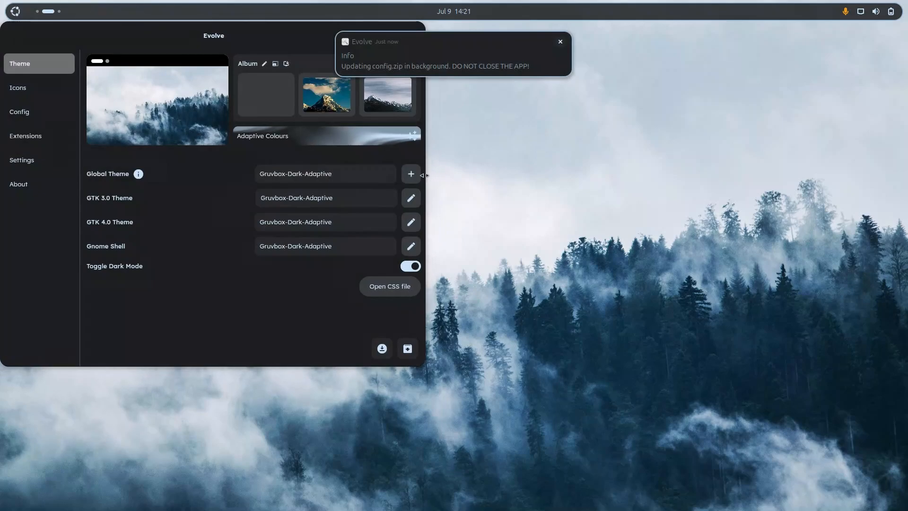
pyautogui.moveTo(426, 175); pyautogui.dragTo(312, 177)
pyautogui.moveTo(225, 41); pyautogui.dragTo(465, 128)
pyautogui.click(274, 176)
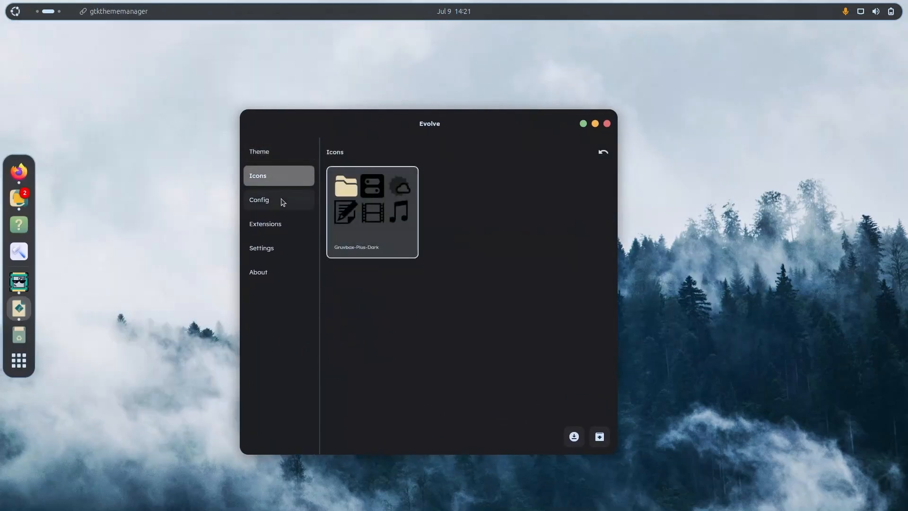
pyautogui.click(282, 202)
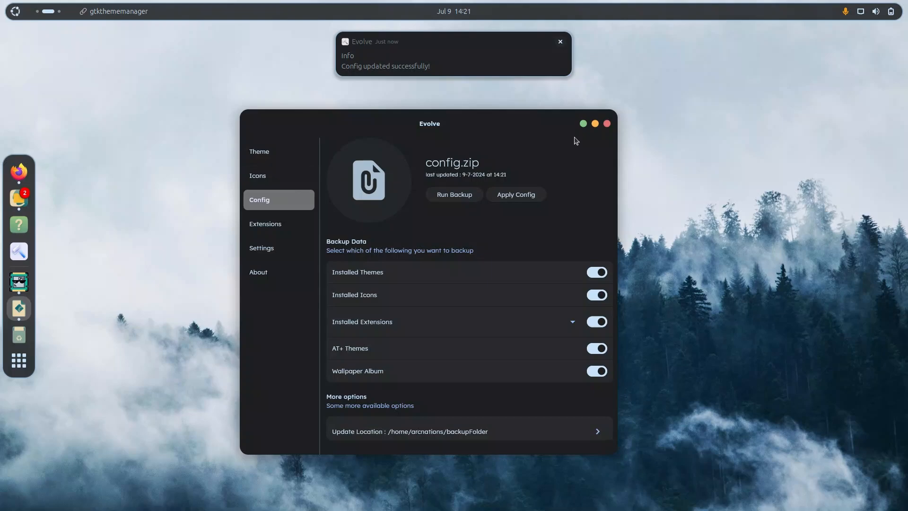
pyautogui.click(607, 124)
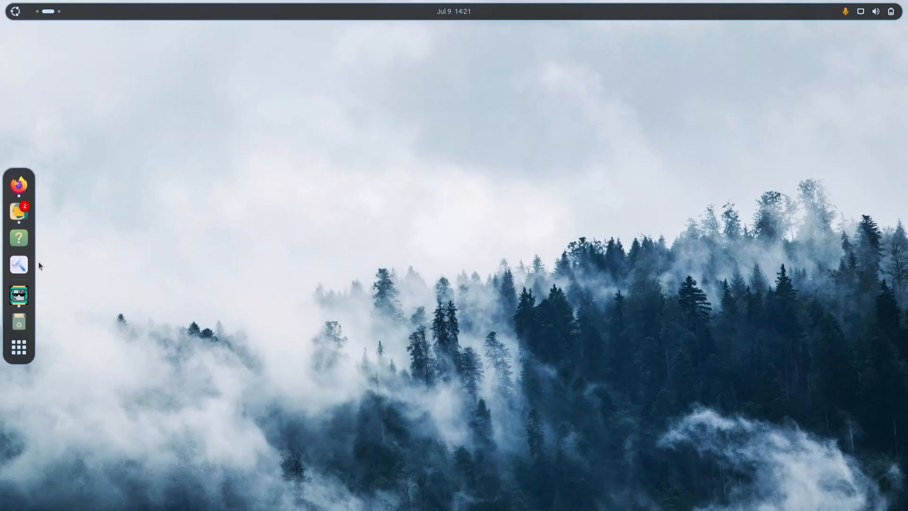
# Step: Reopen Evolve and turn off Auto-Run Backup in the Config section
pyautogui.click(24, 262)
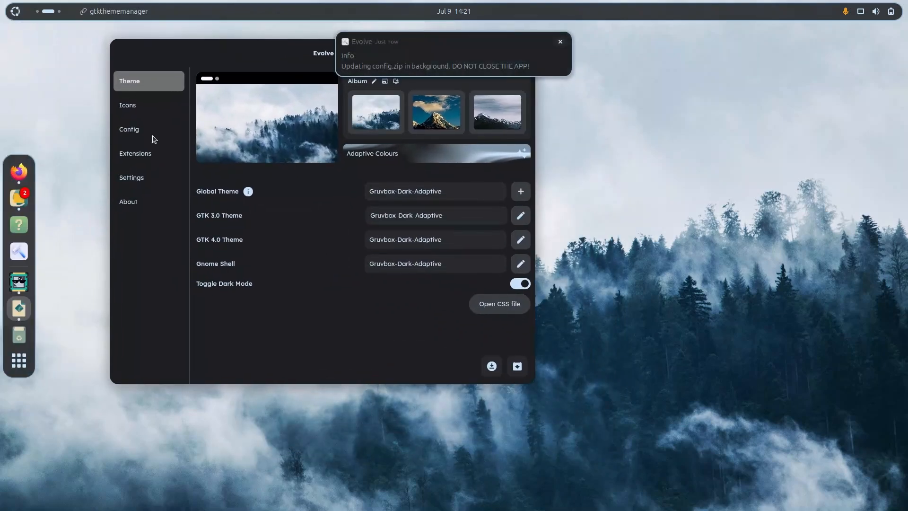
pyautogui.click(137, 129)
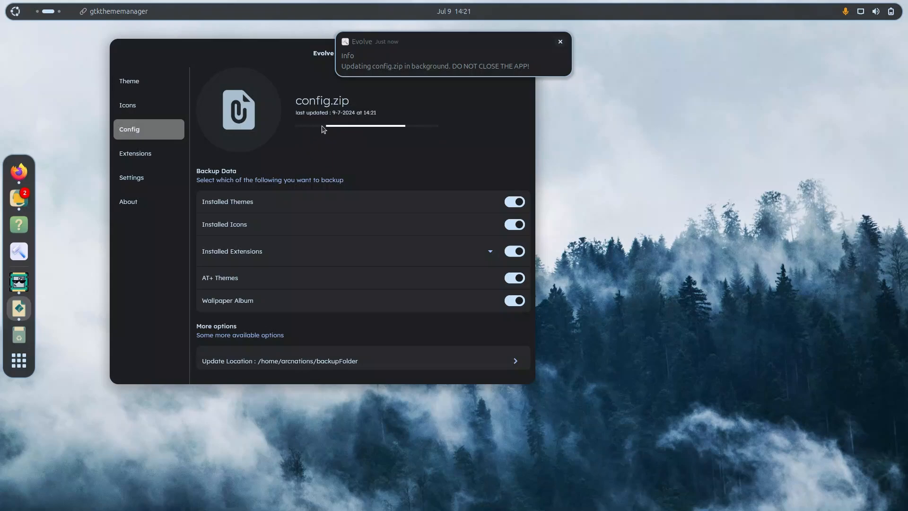
pyautogui.moveTo(290, 55); pyautogui.dragTo(383, 145)
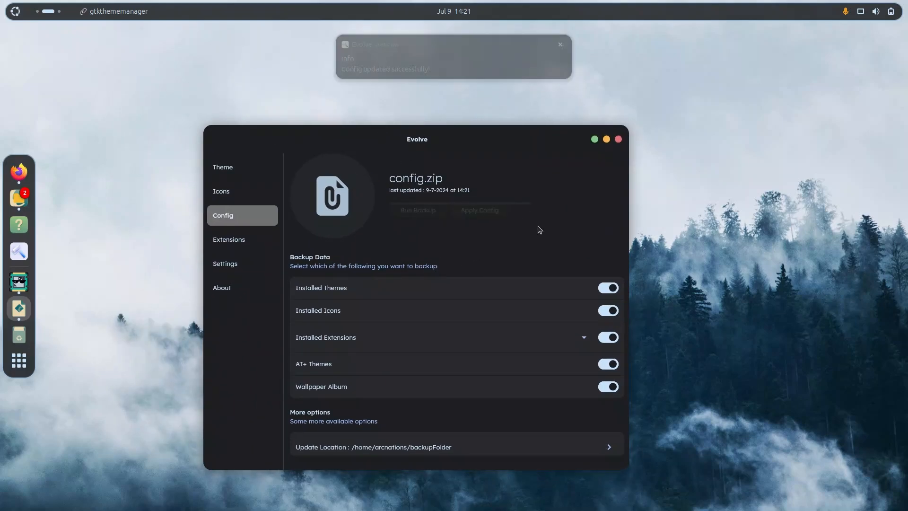
pyautogui.scroll(-2, 626, 422)
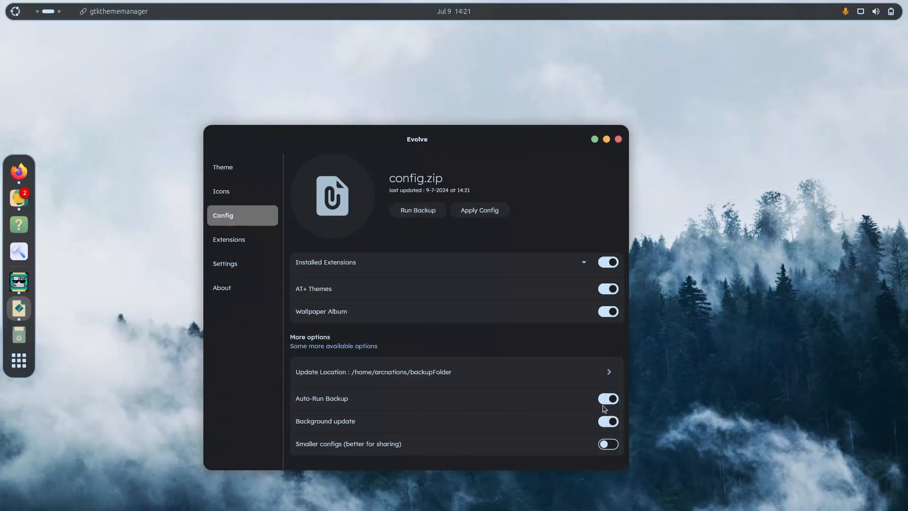
pyautogui.click(610, 402)
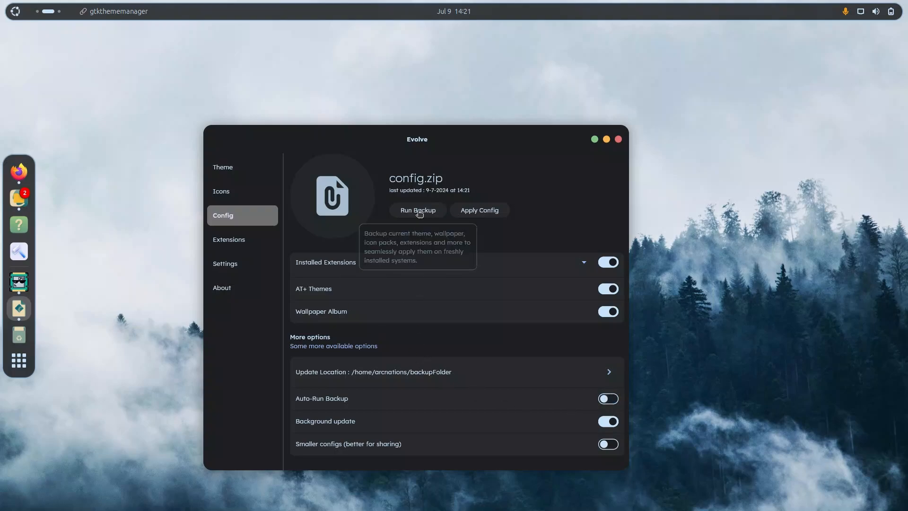
# Step: Run the config backup manually and view the Extensions and Settings sections while it updates in the background
pyautogui.click(417, 210)
pyautogui.click(228, 243)
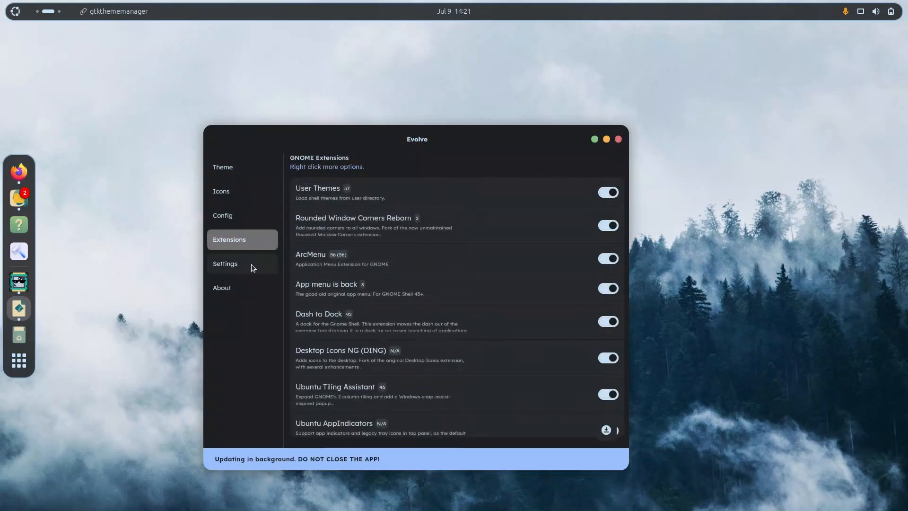
pyautogui.click(237, 263)
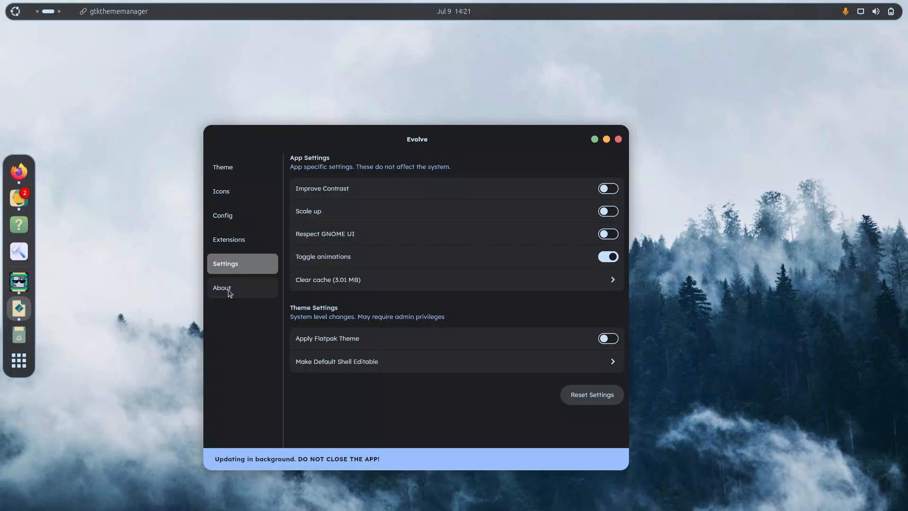
# Step: Reposition the Evolve window and turn on Smaller configs (better for sharing) in the Config section
pyautogui.moveTo(428, 143); pyautogui.dragTo(436, 104)
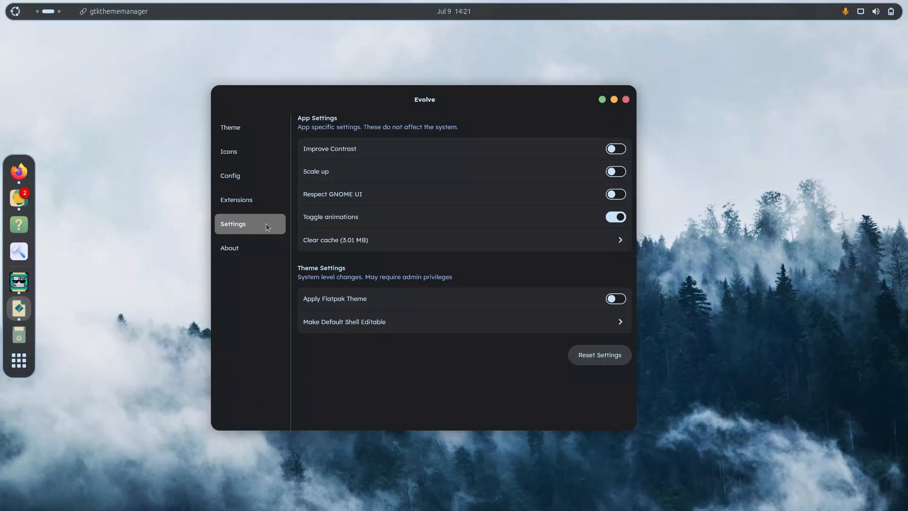
pyautogui.click(236, 176)
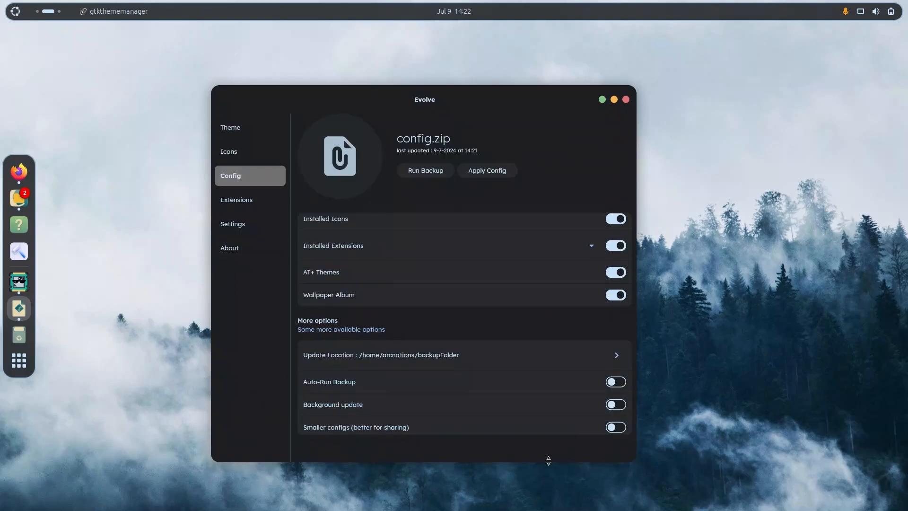
pyautogui.scroll(-1, 611, 430)
pyautogui.click(614, 428)
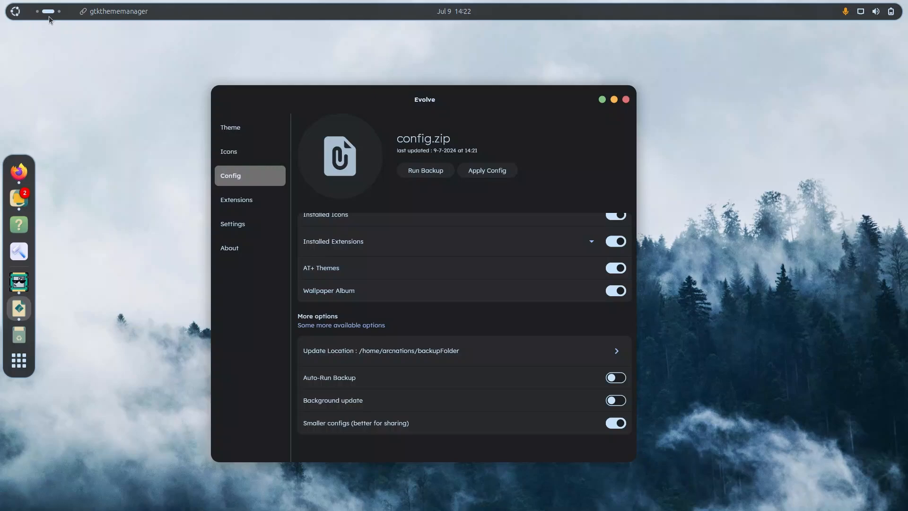
# Step: Check the existing config.zip in backupFolder, run a smaller-config backup, and move the folder window aside while it saves
pyautogui.click(19, 199)
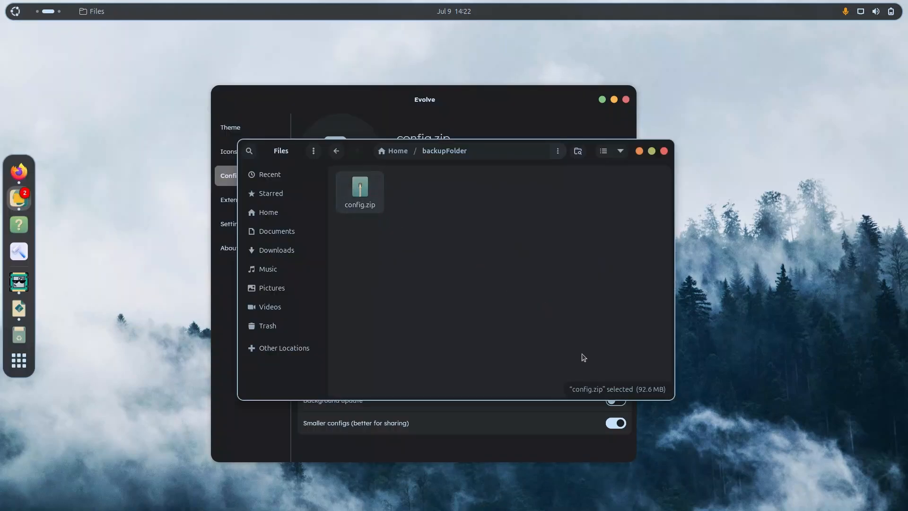
pyautogui.click(525, 103)
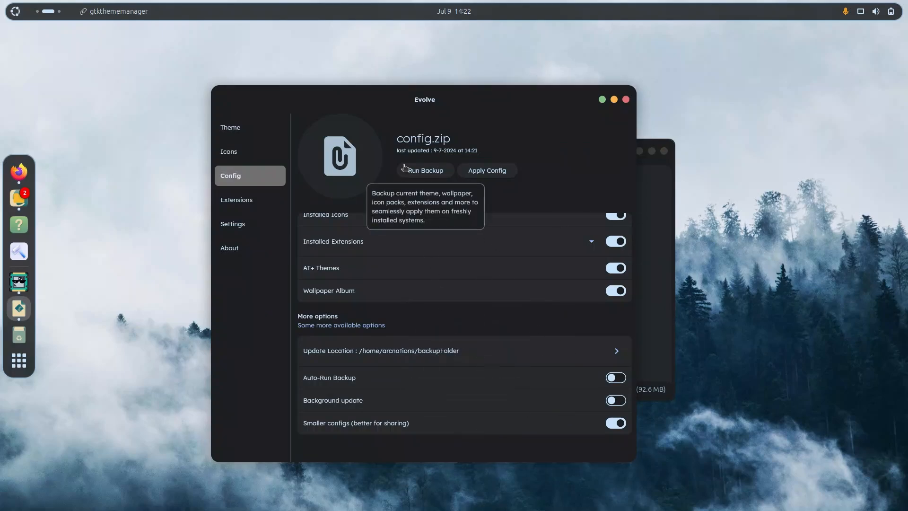
pyautogui.click(426, 170)
pyautogui.click(666, 305)
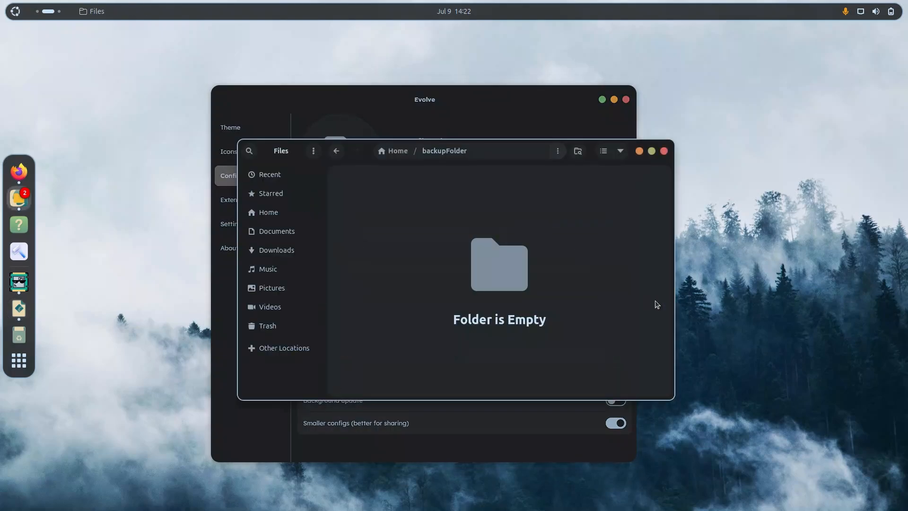
pyautogui.moveTo(378, 164); pyautogui.dragTo(568, 210)
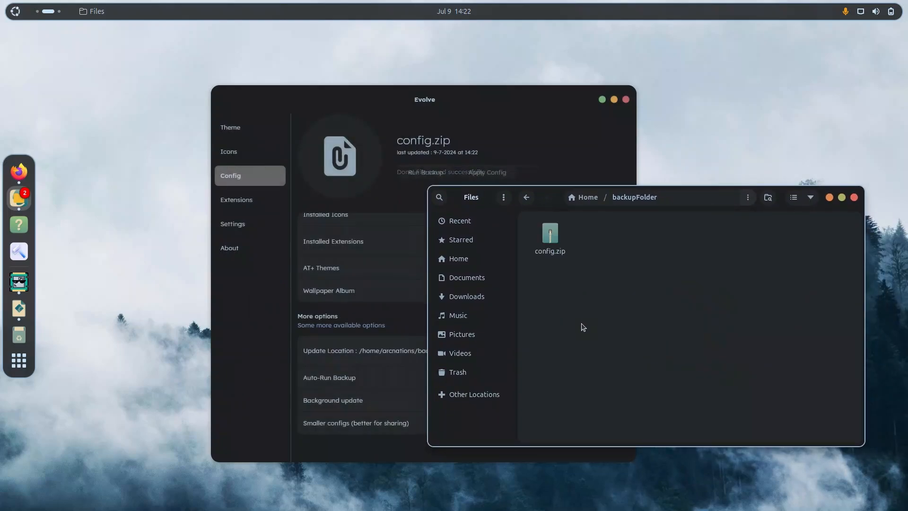
# Step: Check the size of the new config.zip, duplicate it in backupFolder, and move the original to the trash
pyautogui.click(543, 248)
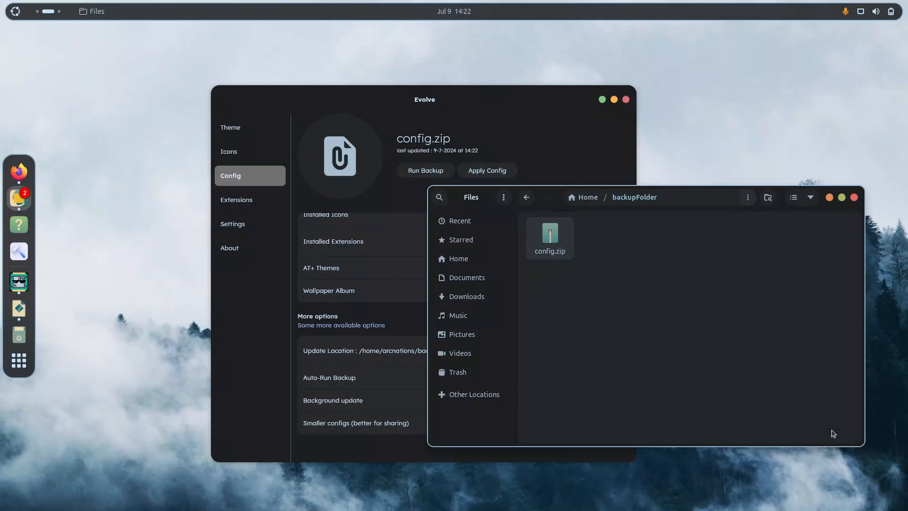
pyautogui.click(648, 313)
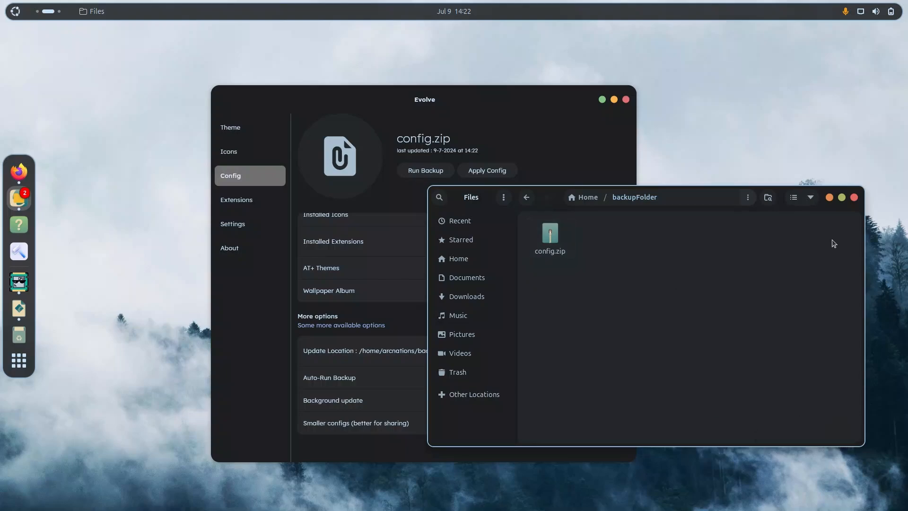
pyautogui.click(537, 156)
pyautogui.click(680, 296)
pyautogui.click(550, 234)
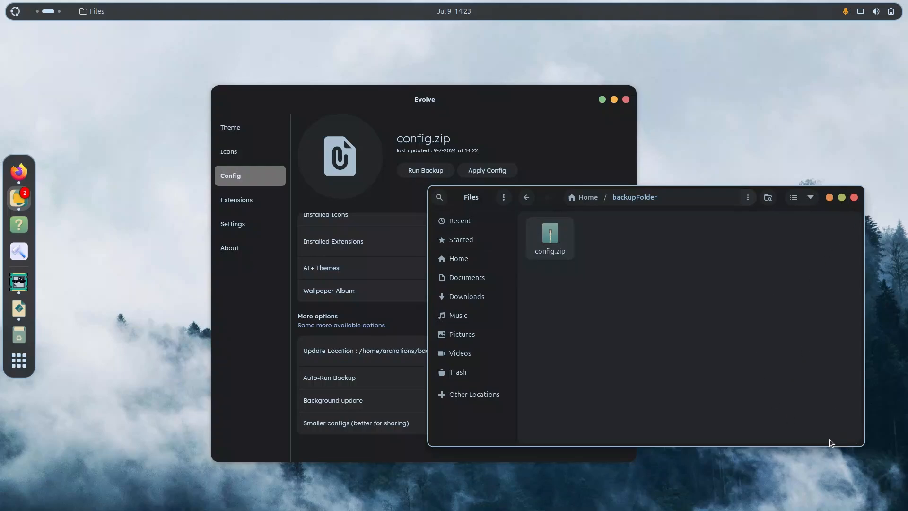
pyautogui.click(565, 179)
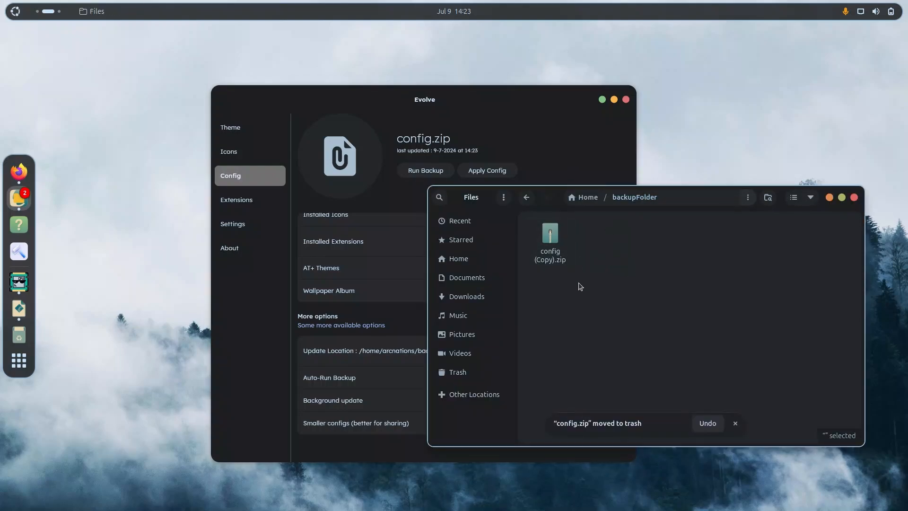
# Step: Turn off Smaller configs, run the config backup again, and return to backupFolder to see the new file
pyautogui.click(548, 129)
pyautogui.click(615, 423)
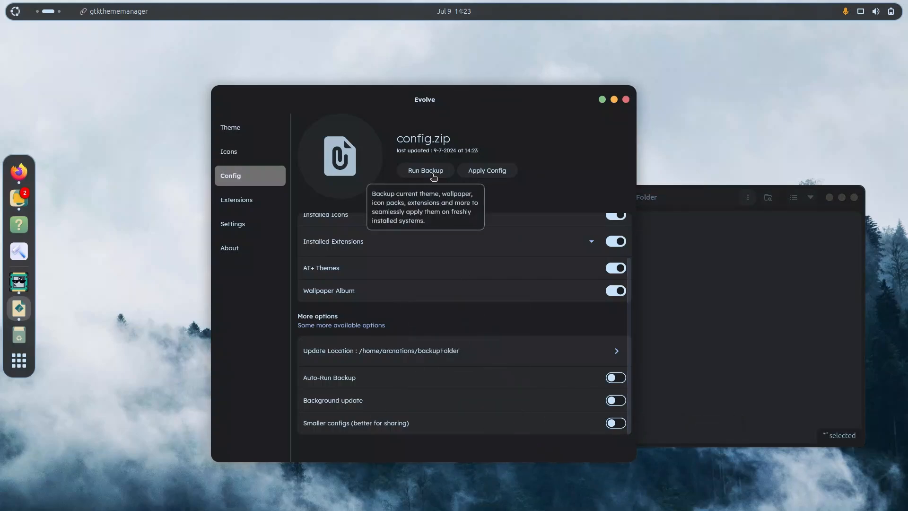
pyautogui.click(431, 171)
pyautogui.click(730, 298)
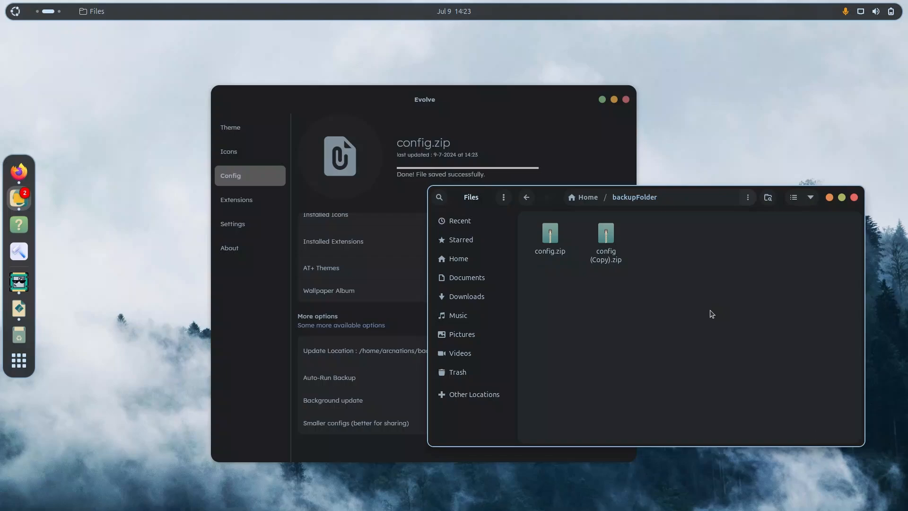
# Step: Compare the file sizes of config.zip and config (Copy).zip in backupFolder and close the file manager window
pyautogui.click(559, 252)
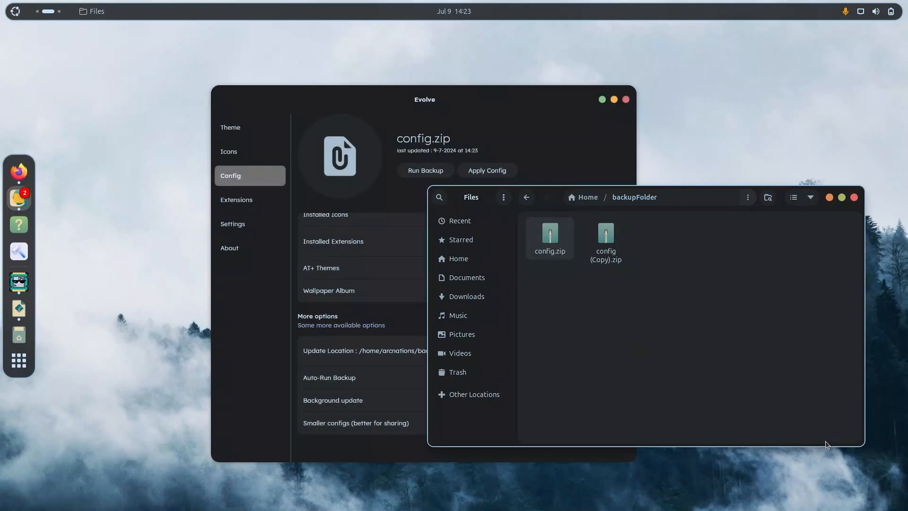
pyautogui.click(612, 257)
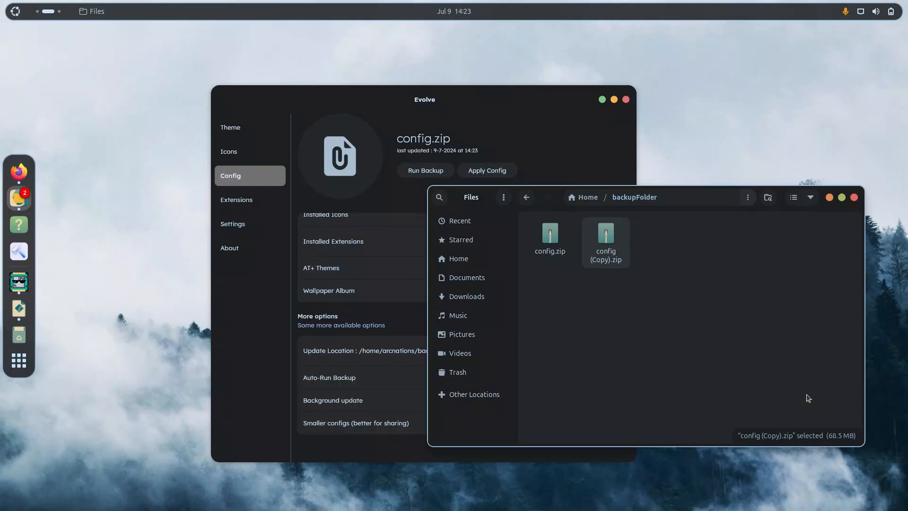
pyautogui.moveTo(554, 198); pyautogui.dragTo(573, 201)
pyautogui.click(566, 112)
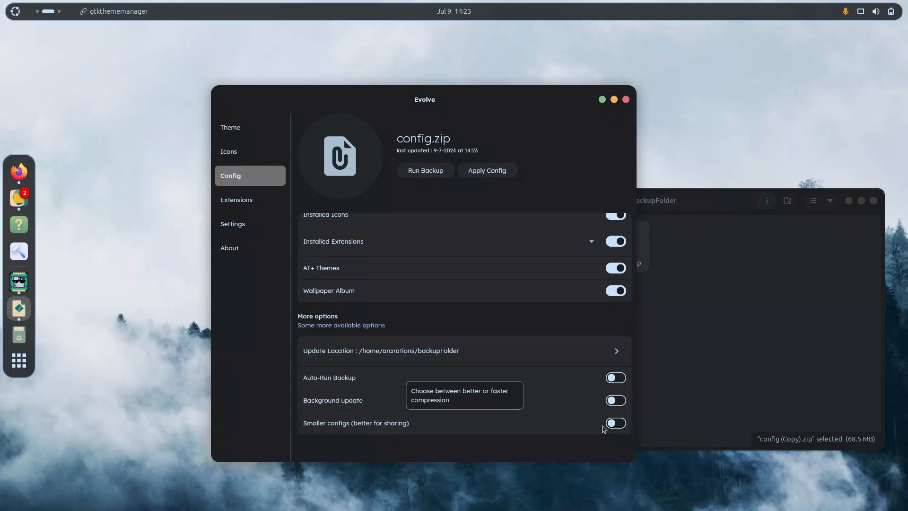
pyautogui.click(734, 351)
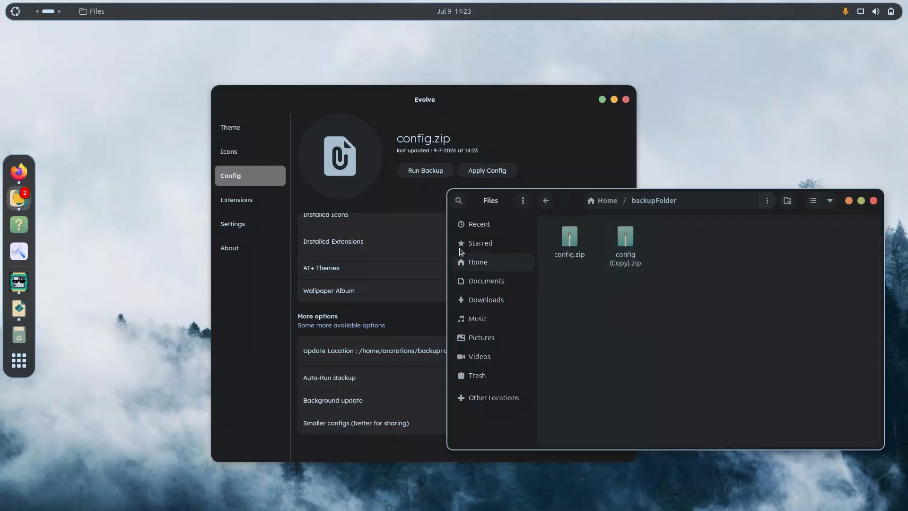
pyautogui.click(574, 149)
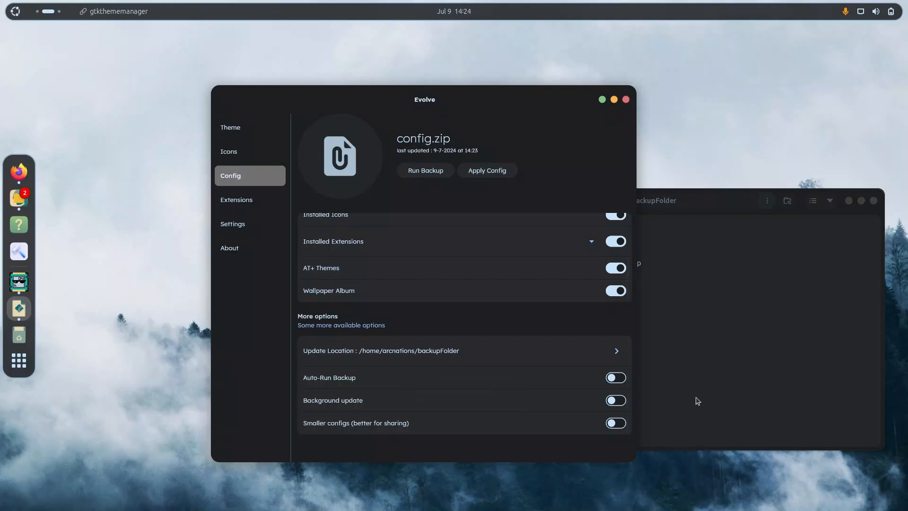
pyautogui.click(726, 327)
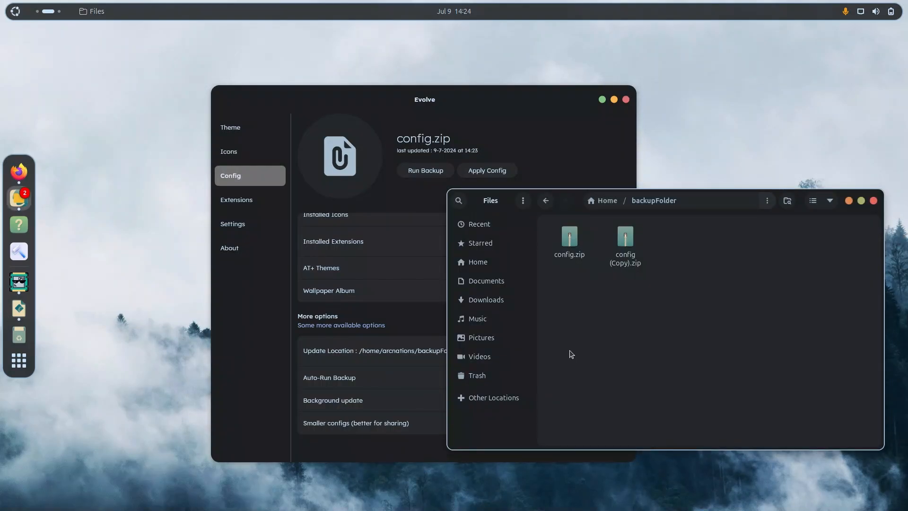
pyautogui.click(873, 201)
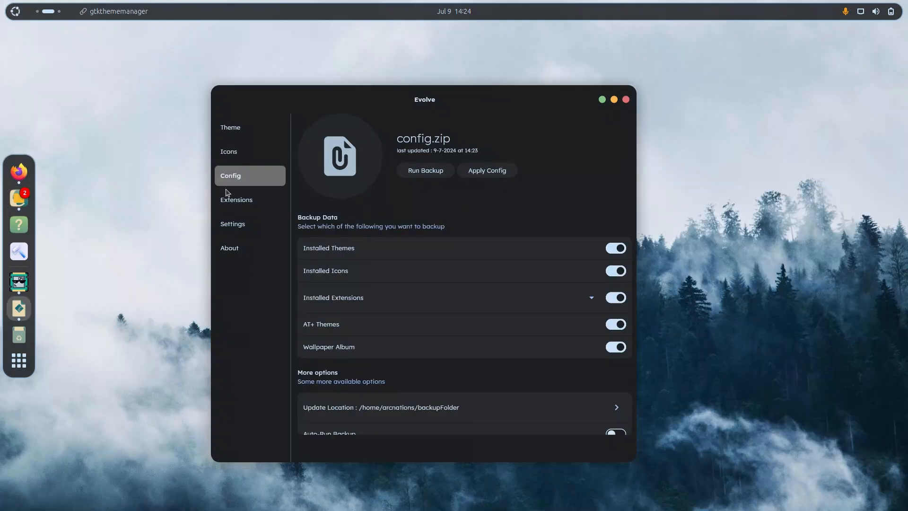
# Step: View the Icons section, and switch Adaptive Colours off and back on in the Theme section
pyautogui.click(232, 151)
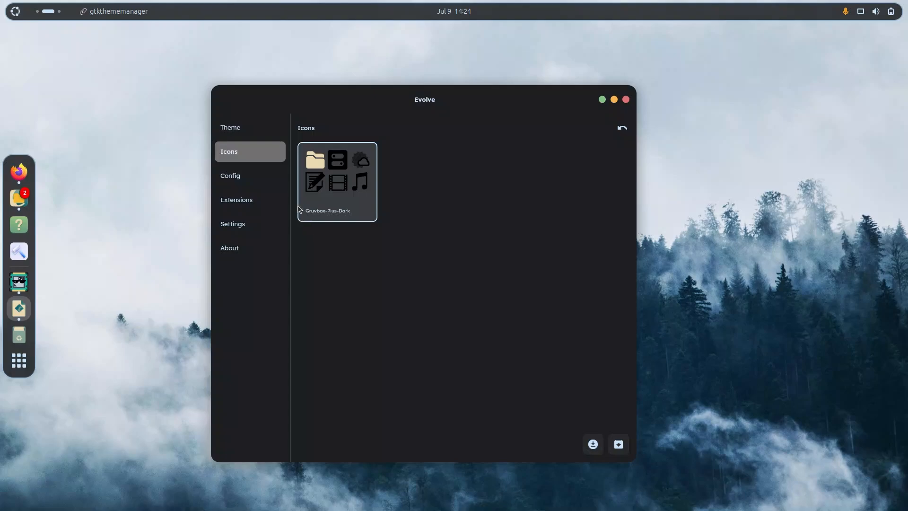
pyautogui.click(259, 136)
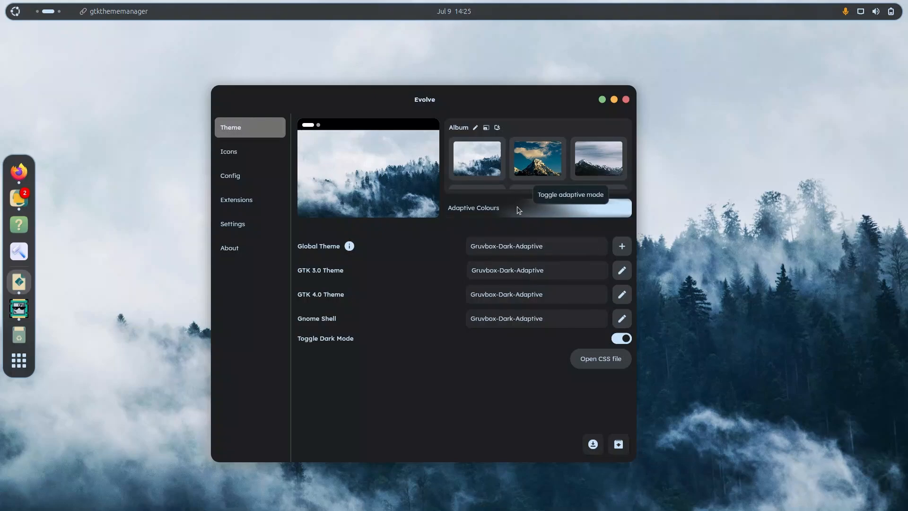
pyautogui.click(551, 195)
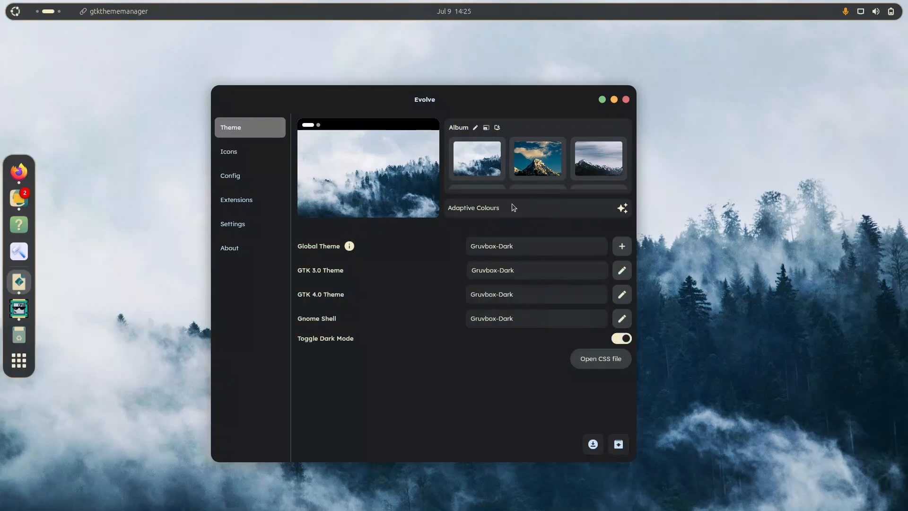
pyautogui.click(557, 199)
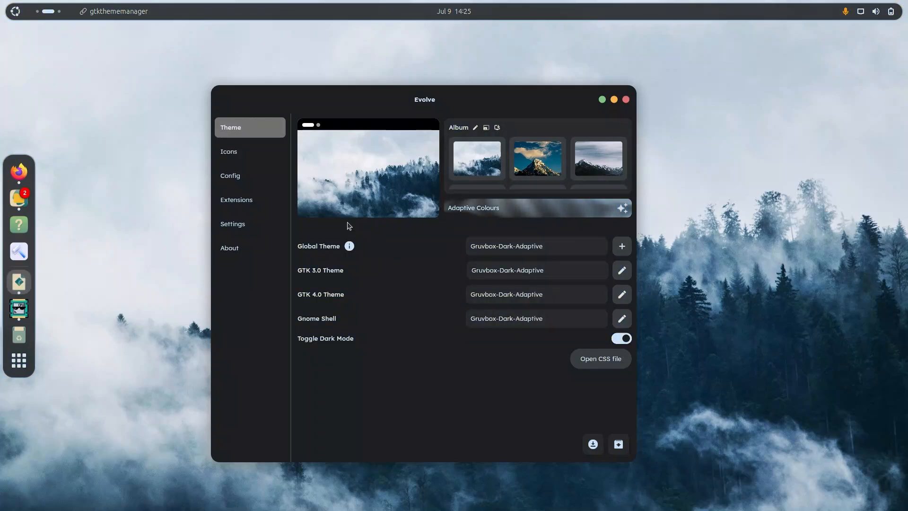
# Step: Switch to the file manager on the first workspace and open a terminal in the Downloads/Evolve-v1.4/bundle folder
pyautogui.press('super+Page_Up')
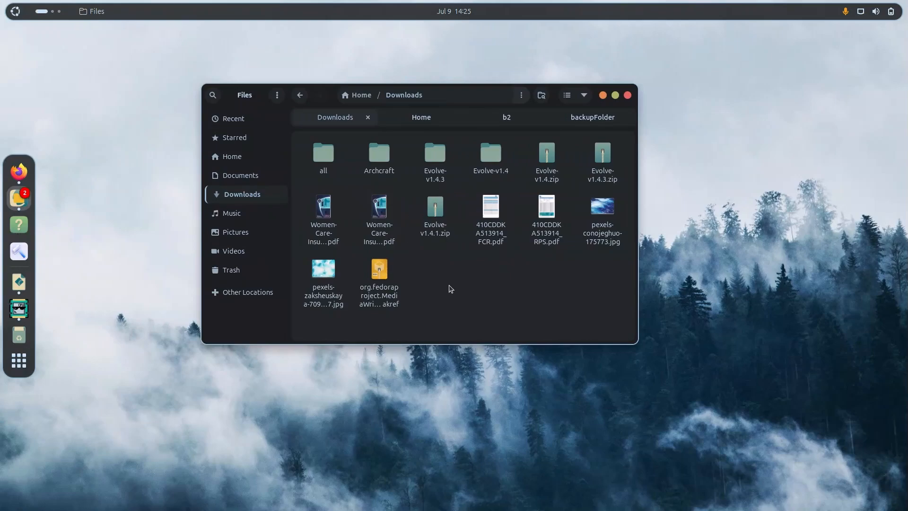
pyautogui.doubleClick(494, 150)
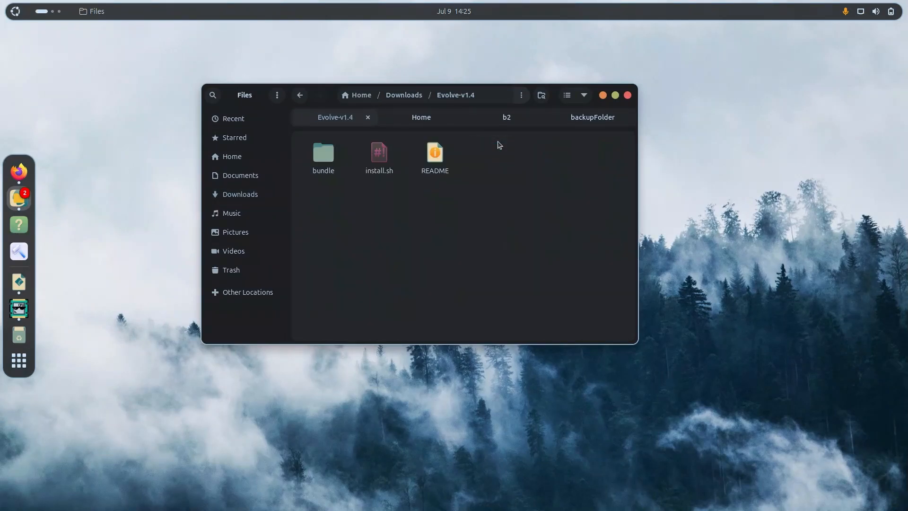
pyautogui.doubleClick(317, 159)
pyautogui.rightClick(426, 272)
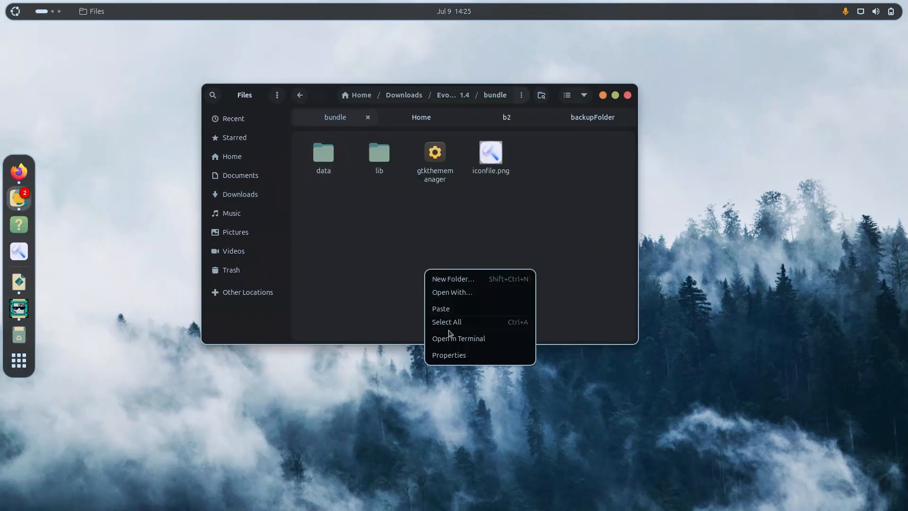
pyautogui.click(454, 336)
# Step: Launch Evolve v1.4 by running ./gtkthememanager in the repositioned terminal, and toggle Adaptive Colours off and back on
pyautogui.moveTo(263, 55); pyautogui.dragTo(293, 71)
pyautogui.moveTo(255, 36); pyautogui.dragTo(354, 141)
pyautogui.click(357, 184)
pyautogui.press('Up')
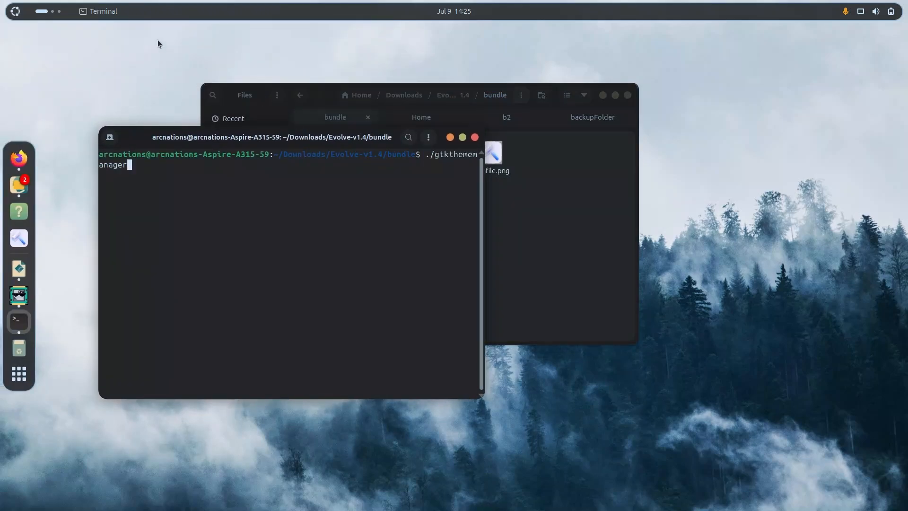
pyautogui.press('Return')
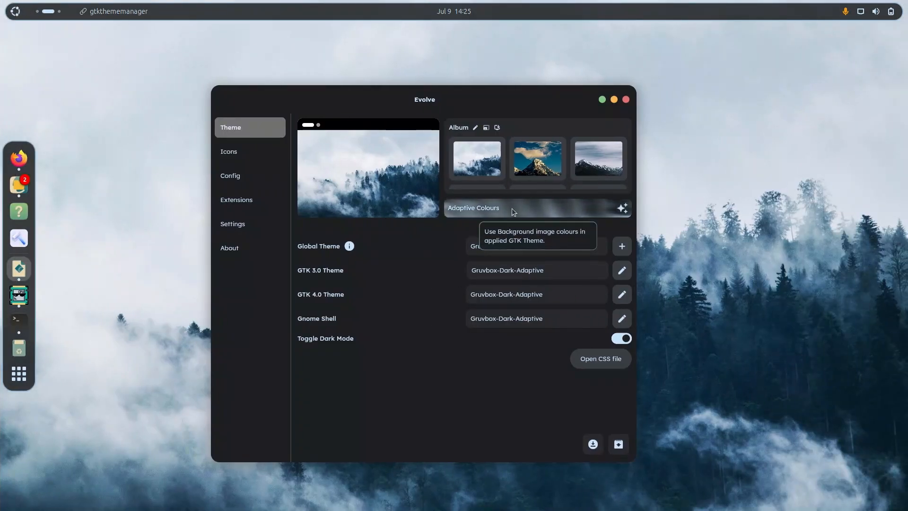
pyautogui.click(576, 205)
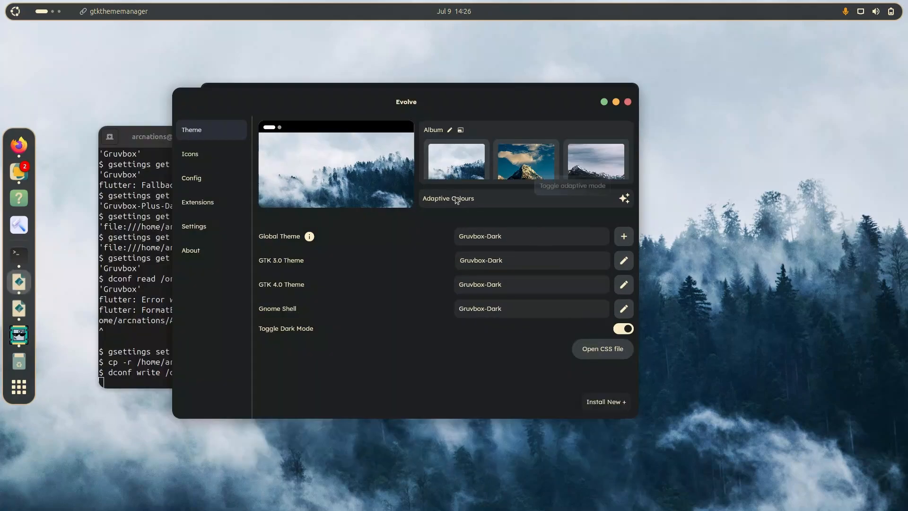
pyautogui.click(578, 192)
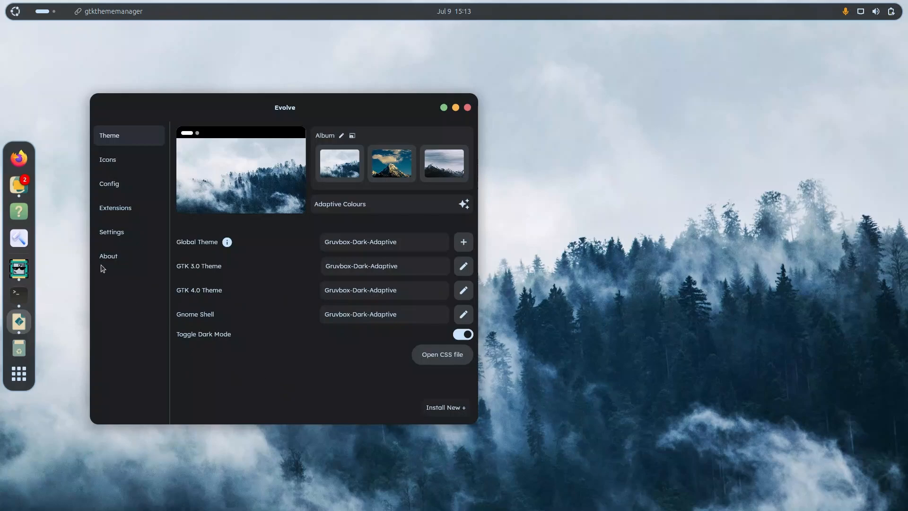
# Step: Launch the newer Evolve version, widen its window, and place it beside the older version's window
pyautogui.click(19, 238)
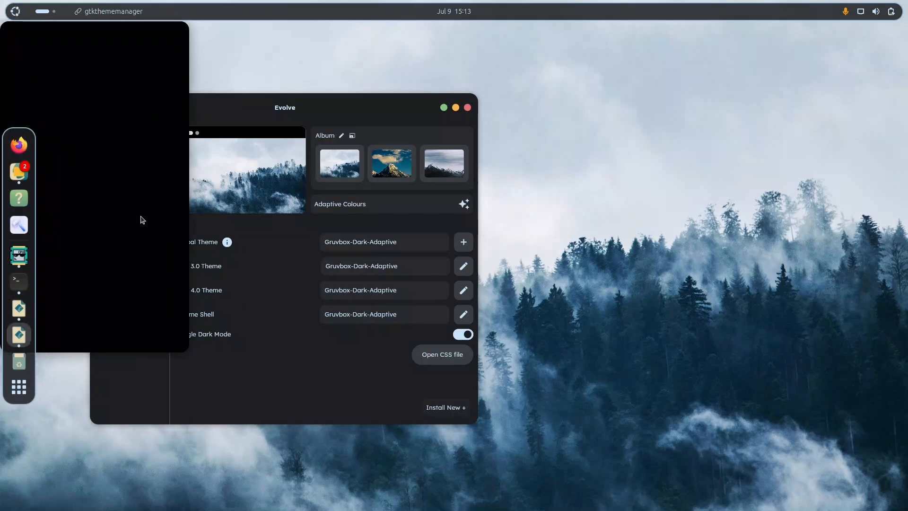
pyautogui.moveTo(188, 101); pyautogui.dragTo(377, 117)
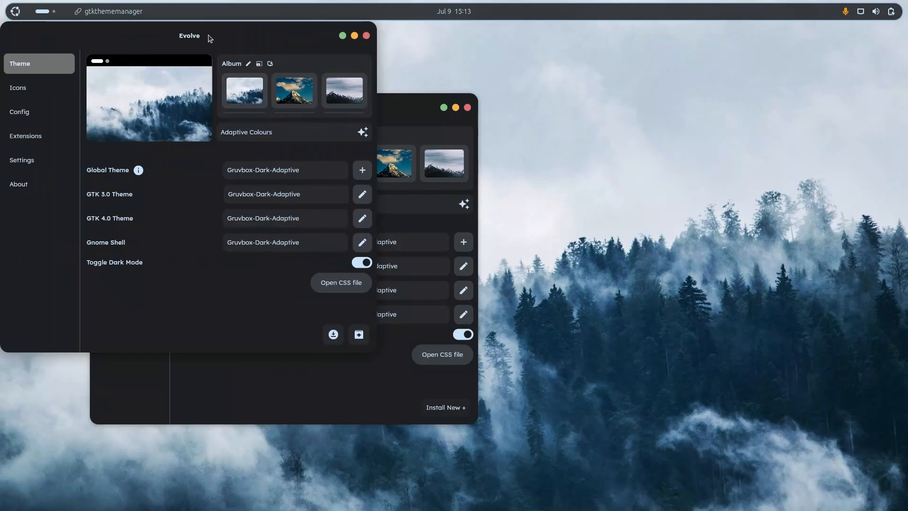
pyautogui.moveTo(210, 38); pyautogui.dragTo(702, 112)
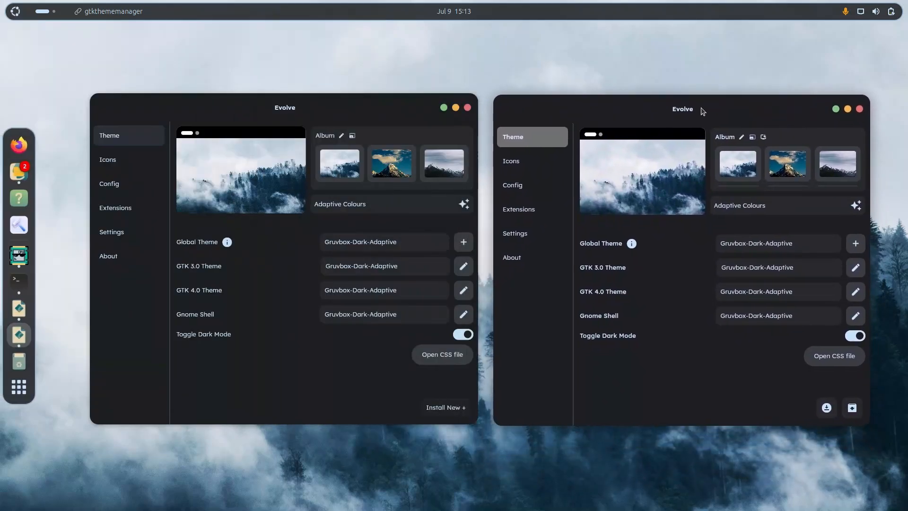
# Step: Open Adaptive Colours in the newer Evolve window and view the available styles
pyautogui.click(276, 412)
pyautogui.click(752, 205)
pyautogui.scroll(-1, 645, 401)
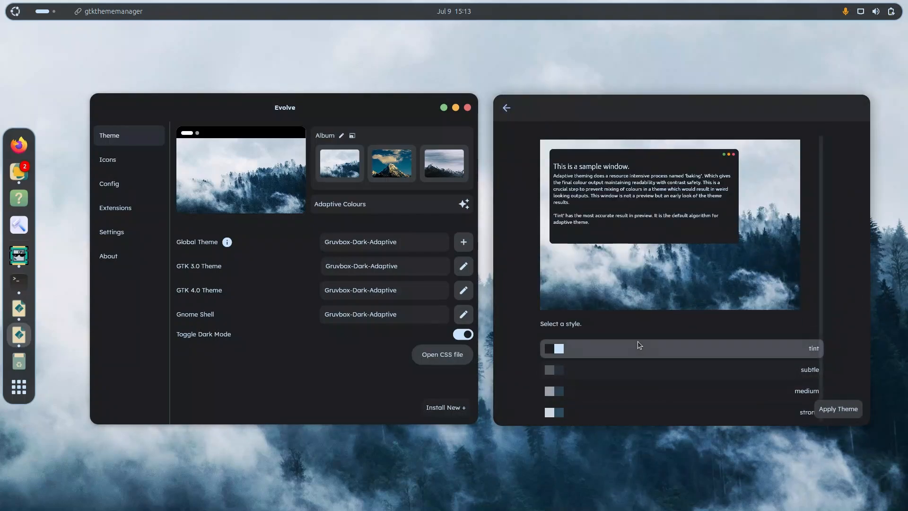
# Step: Open Adaptive Colours in the older Evolve window and look through its colour palettes from darkMutedColor to dominantColor
pyautogui.click(335, 209)
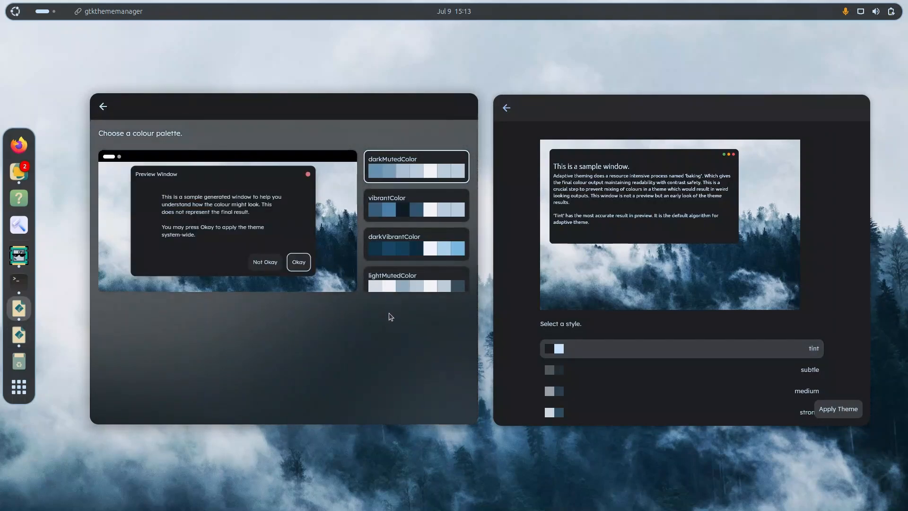
pyautogui.scroll(-3, 387, 222)
pyautogui.scroll(3, 387, 257)
pyautogui.scroll(-3, 387, 260)
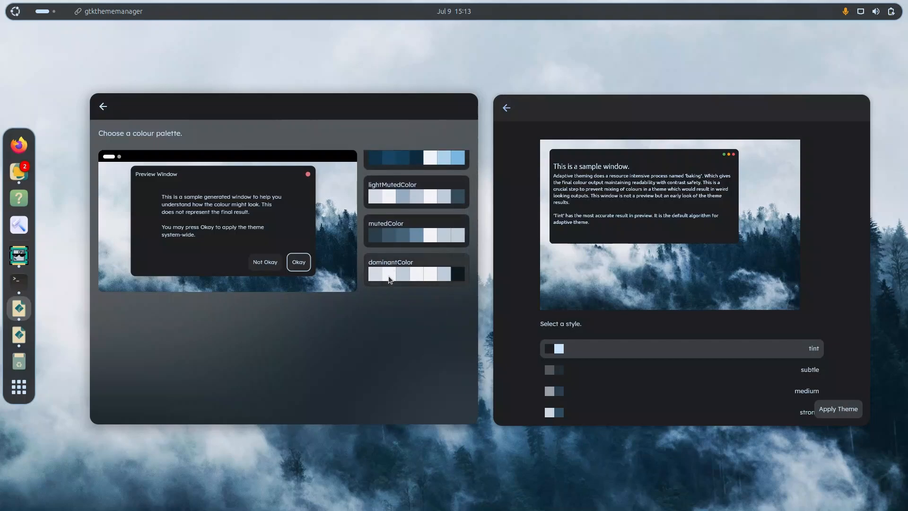
pyautogui.scroll(1, 391, 281)
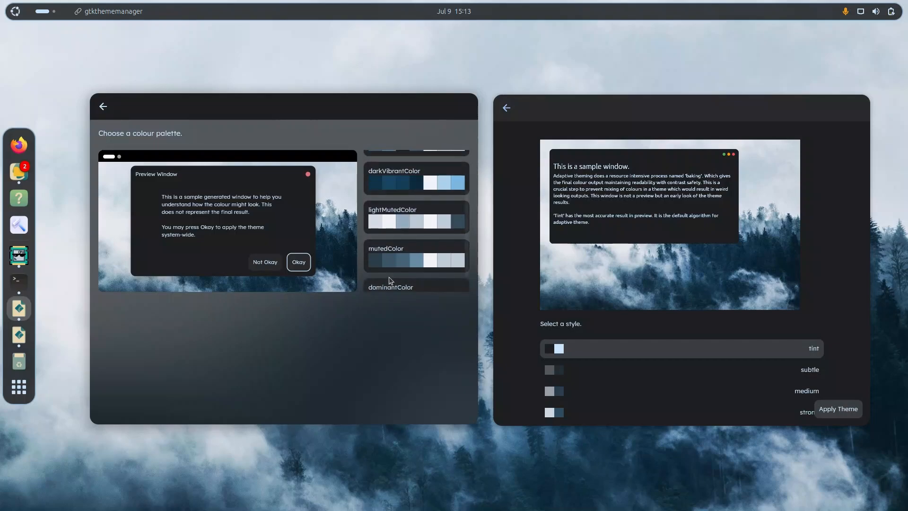
pyautogui.scroll(-1, 389, 279)
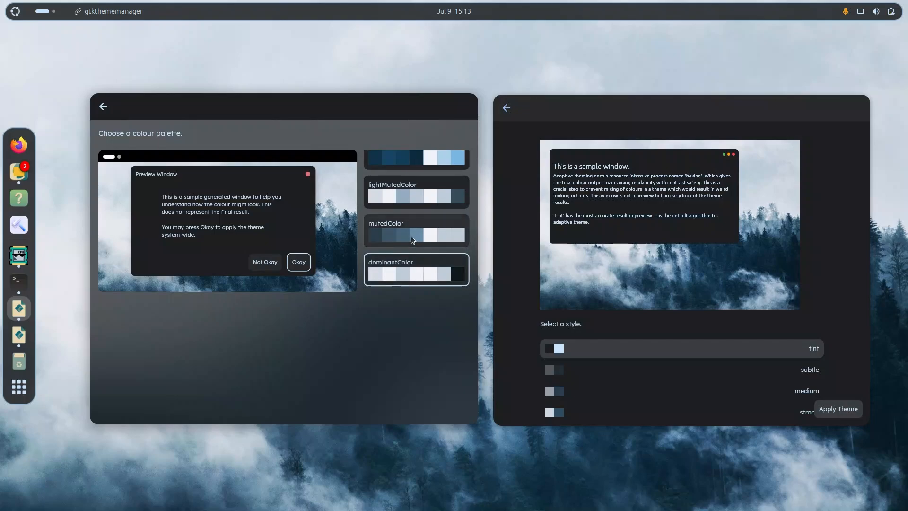
pyautogui.scroll(4, 411, 237)
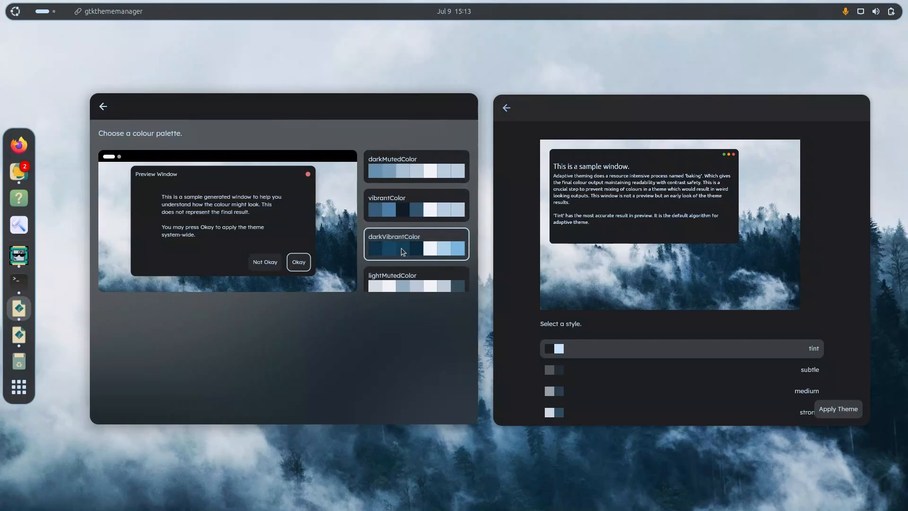
# Step: Edit the darkVibrantColor palette's parameters with a higher brightness and a lower saturation, and close the parameter dialog
pyautogui.click(407, 220)
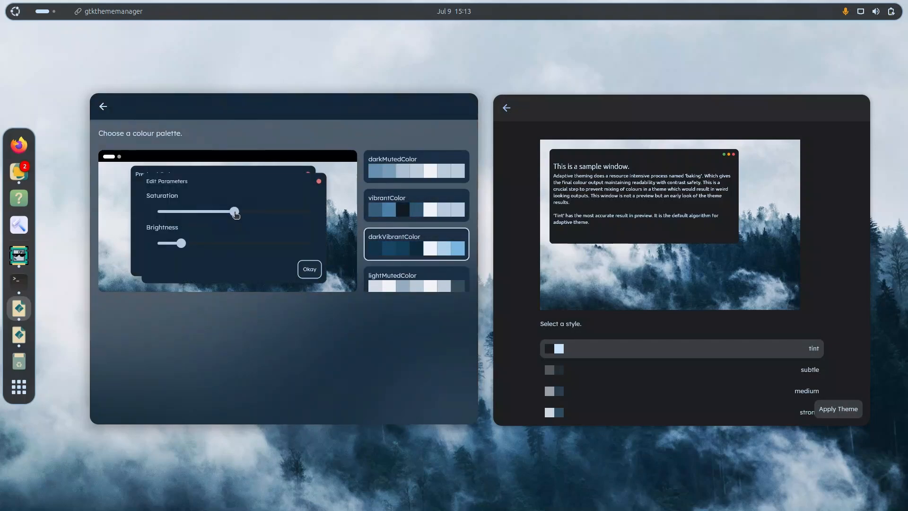
pyautogui.moveTo(234, 212)
pyautogui.mouseDown()
pyautogui.moveTo(186, 222)
pyautogui.moveTo(236, 215)
pyautogui.mouseUp()
pyautogui.moveTo(181, 243); pyautogui.dragTo(212, 245)
pyautogui.moveTo(236, 212); pyautogui.dragTo(203, 214)
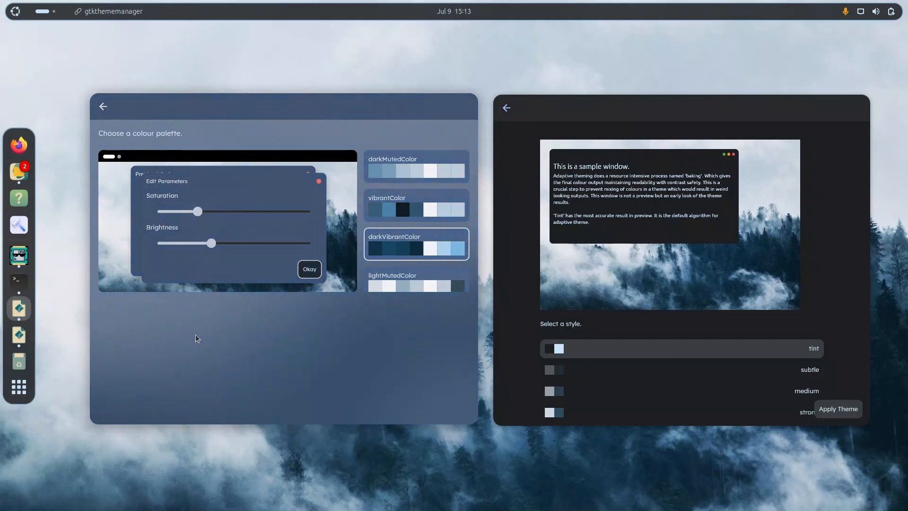
pyautogui.click(318, 181)
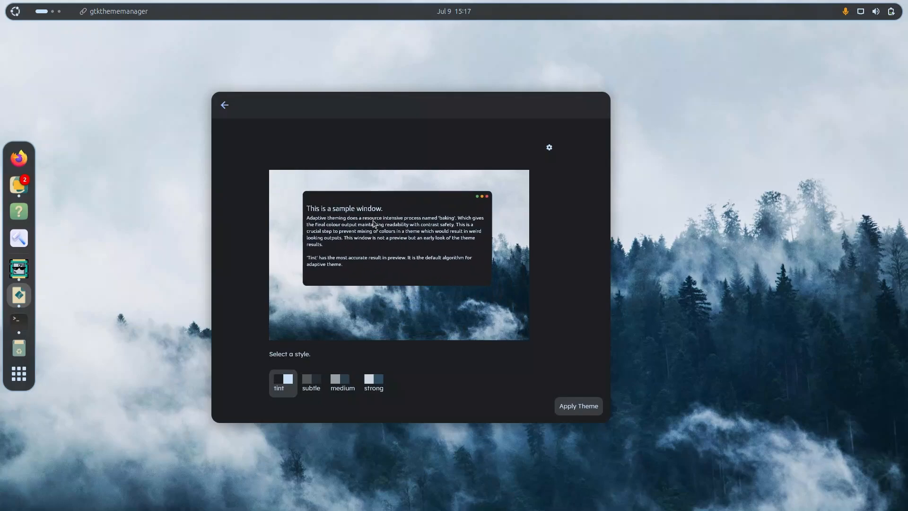
# Step: Move the sample window lower in the wallpaper preview and shift the theme's hue to green through Edit HSV
pyautogui.moveTo(400, 203); pyautogui.dragTo(377, 271)
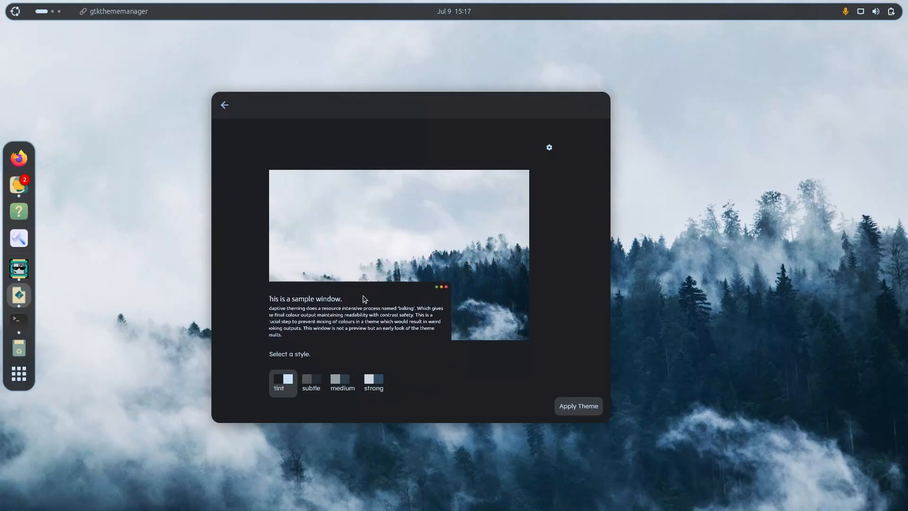
pyautogui.click(550, 148)
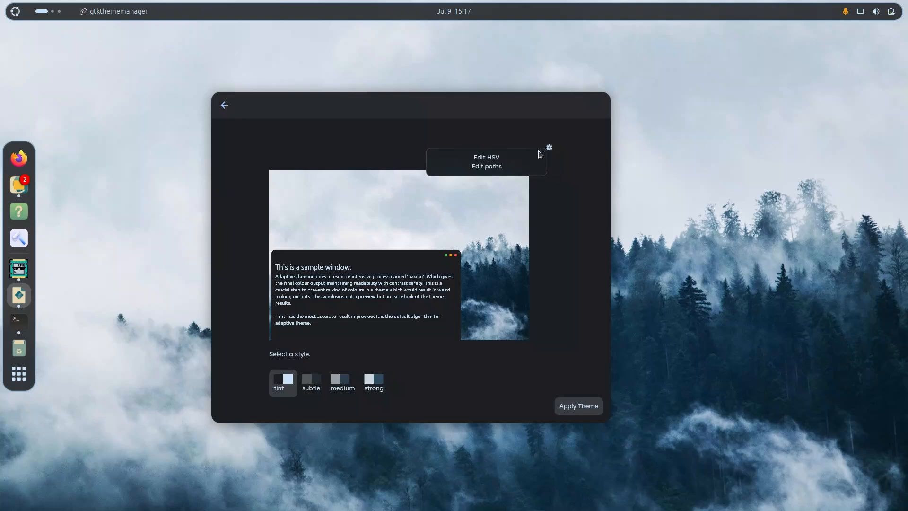
pyautogui.click(486, 160)
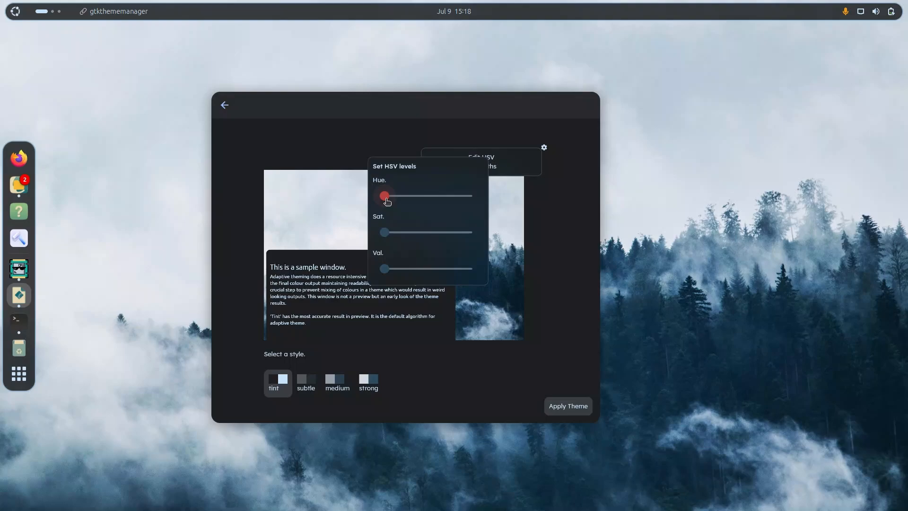
pyautogui.moveTo(387, 201); pyautogui.dragTo(423, 207)
pyautogui.click(515, 337)
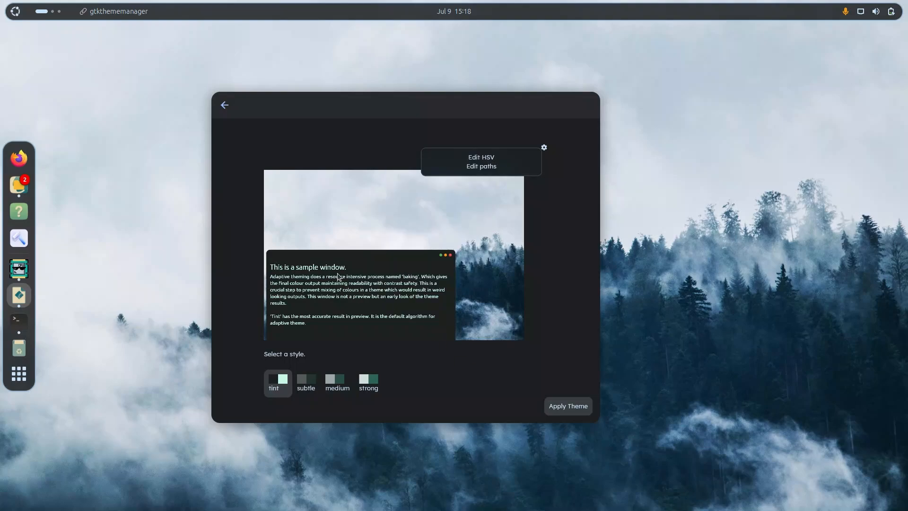
pyautogui.click(361, 258)
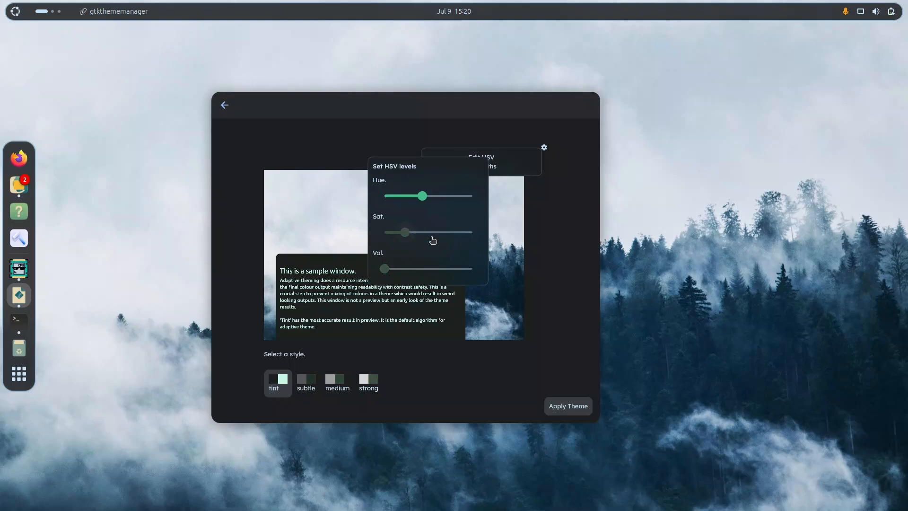
# Step: Try low and high saturation levels in the HSV settings to compare their effect on the style swatches
pyautogui.click(453, 234)
pyautogui.moveTo(455, 235)
pyautogui.mouseDown()
pyautogui.moveTo(385, 235)
pyautogui.moveTo(461, 234)
pyautogui.mouseUp()
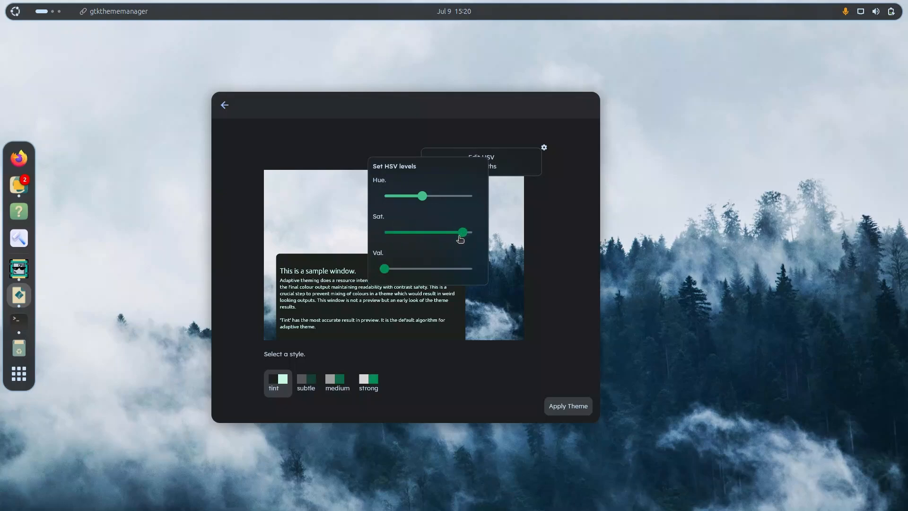
pyautogui.click(427, 233)
pyautogui.moveTo(426, 231)
pyautogui.mouseDown()
pyautogui.moveTo(392, 232)
pyautogui.moveTo(457, 234)
pyautogui.moveTo(412, 231)
pyautogui.mouseUp()
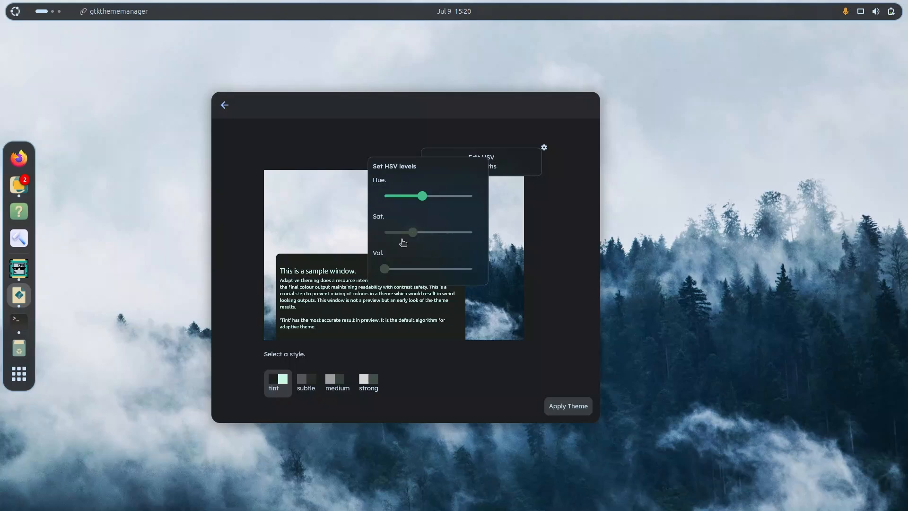
pyautogui.moveTo(412, 234); pyautogui.dragTo(458, 236)
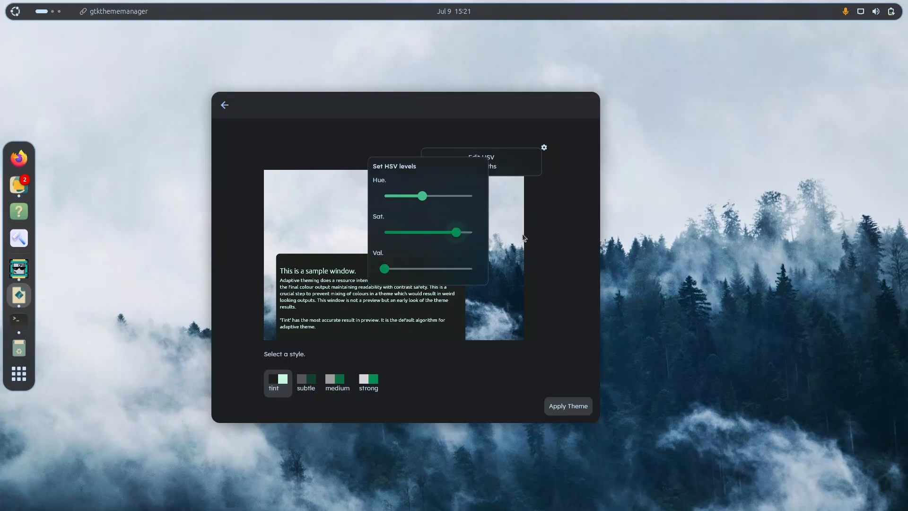
pyautogui.moveTo(460, 235); pyautogui.dragTo(906, 224)
# Step: Set the HSV levels to a magenta hue, a saturation slightly above the middle and a value slightly below it
pyautogui.moveTo(601, 223); pyautogui.dragTo(435, 232)
pyautogui.moveTo(385, 268); pyautogui.dragTo(422, 268)
pyautogui.moveTo(421, 197); pyautogui.dragTo(457, 213)
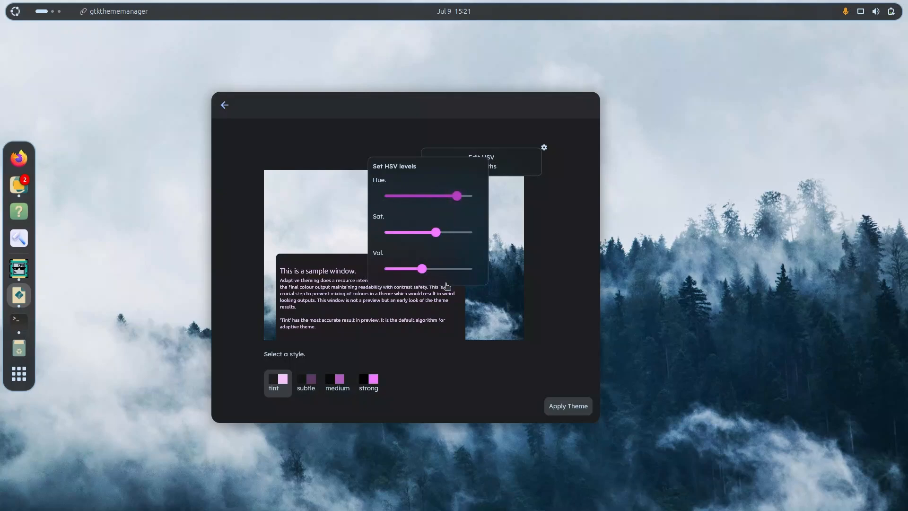
pyautogui.click(512, 156)
# Step: Open Edit paths, bring up a new file manager window beside it, and select conky.conf in the Home/AT/UID6 folder
pyautogui.click(485, 167)
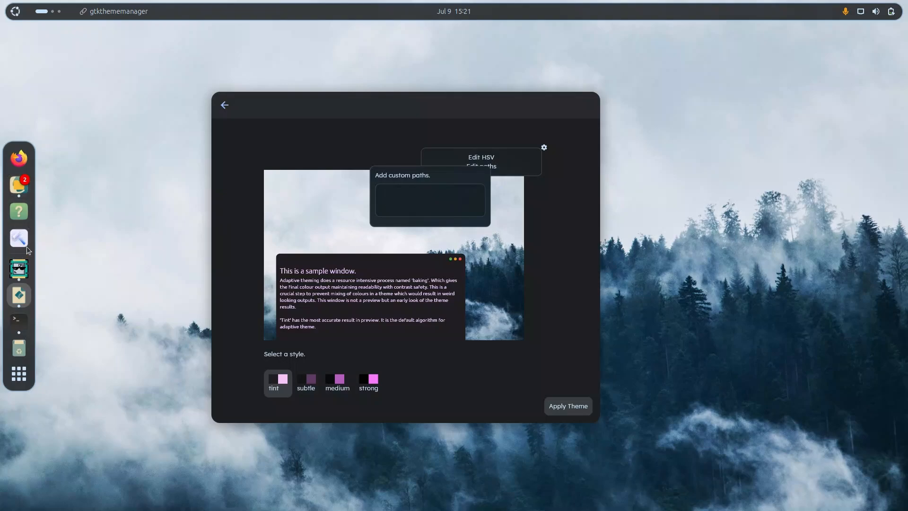
pyautogui.rightClick(29, 191)
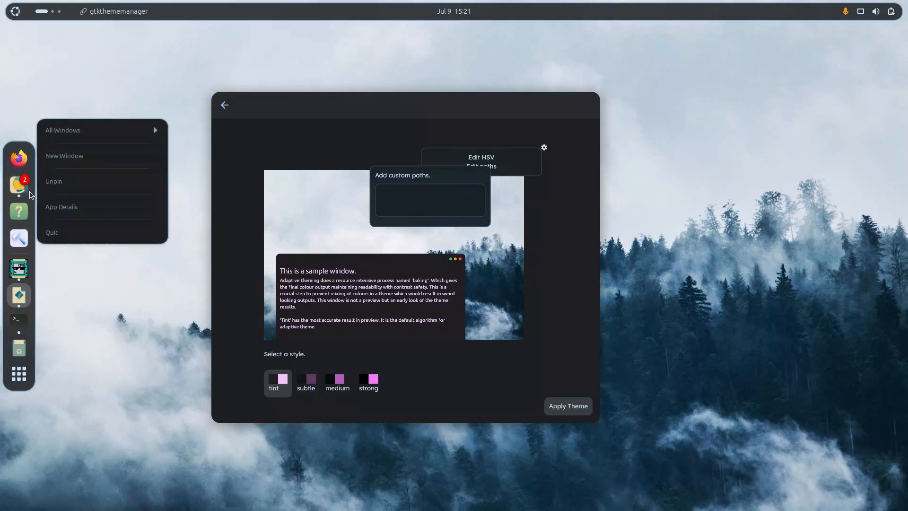
pyautogui.click(62, 156)
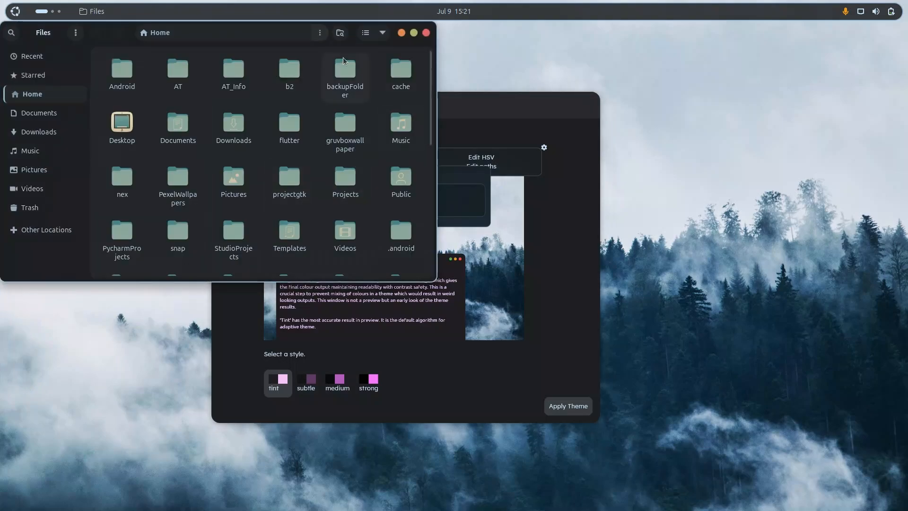
pyautogui.moveTo(359, 41); pyautogui.dragTo(614, 245)
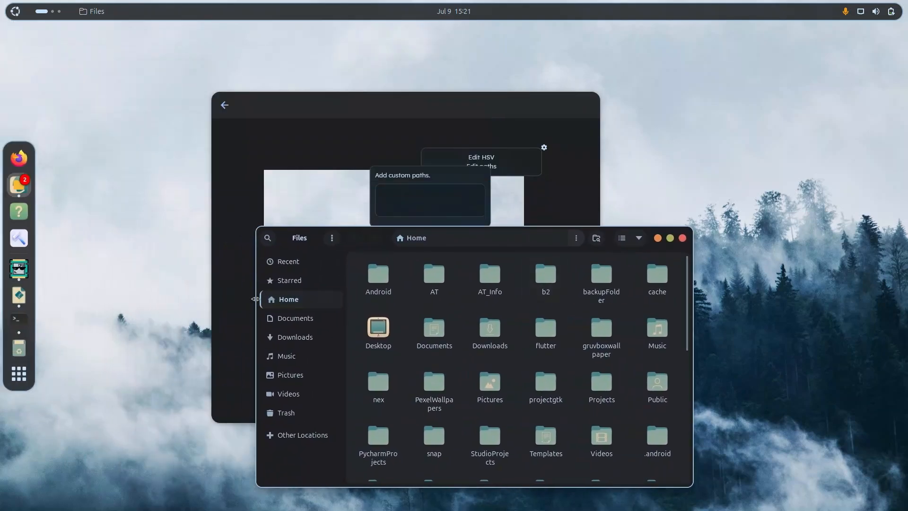
pyautogui.doubleClick(434, 276)
pyautogui.doubleClick(447, 283)
pyautogui.click(498, 278)
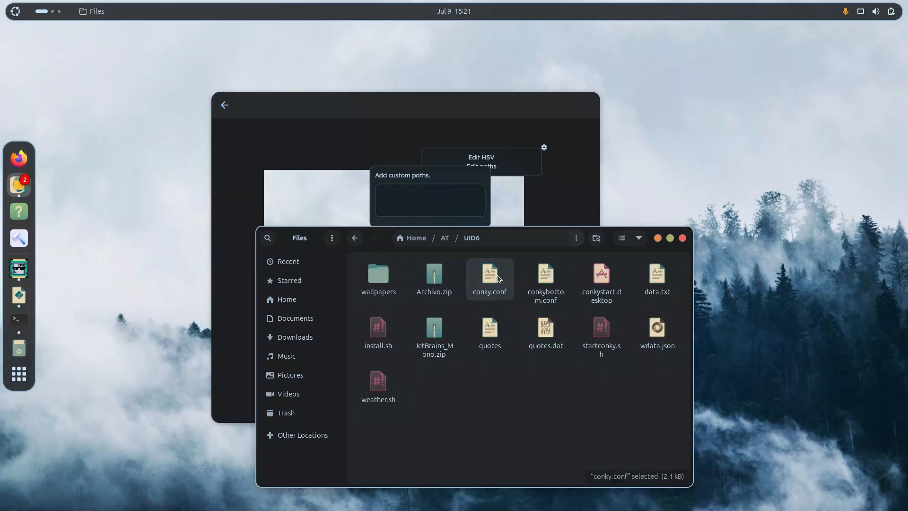
# Step: Add the full path of AT/UID6/conky.conf as a custom path and clear the entry field
pyautogui.click(429, 194)
pyautogui.write('/home/arcnations/AT/UID6/conky.conf')
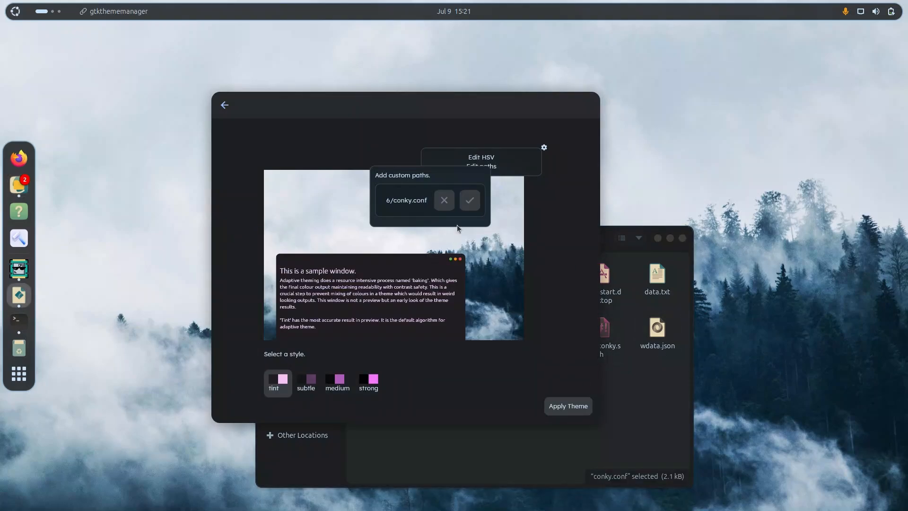
pyautogui.click(469, 200)
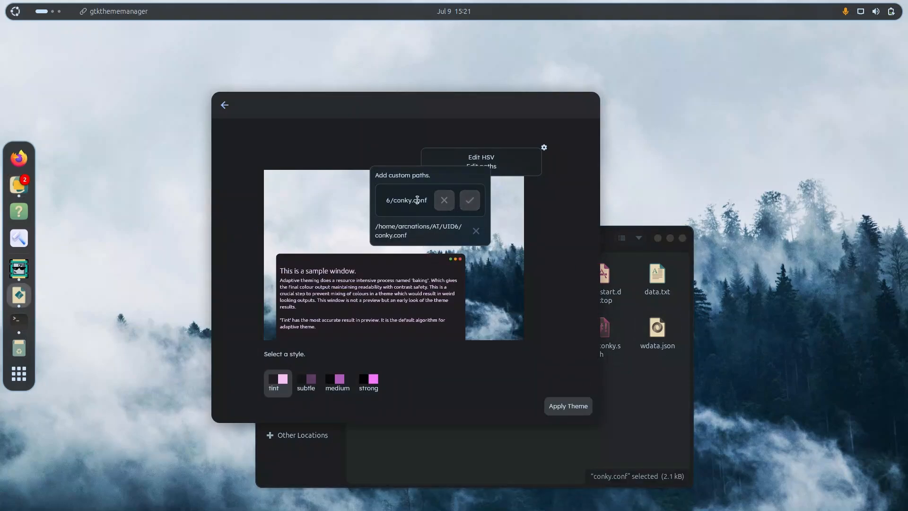
pyautogui.click(442, 202)
# Step: Add the full path of AT/UID6/conkybottom.conf as a second custom path, clear the entry field, and close the path editor
pyautogui.hotkey('alt', 'Tab')
pyautogui.click(546, 285)
pyautogui.click(440, 194)
pyautogui.write('/home/arcnations/AT/UID6/conkybottom.conf')
pyautogui.click(470, 200)
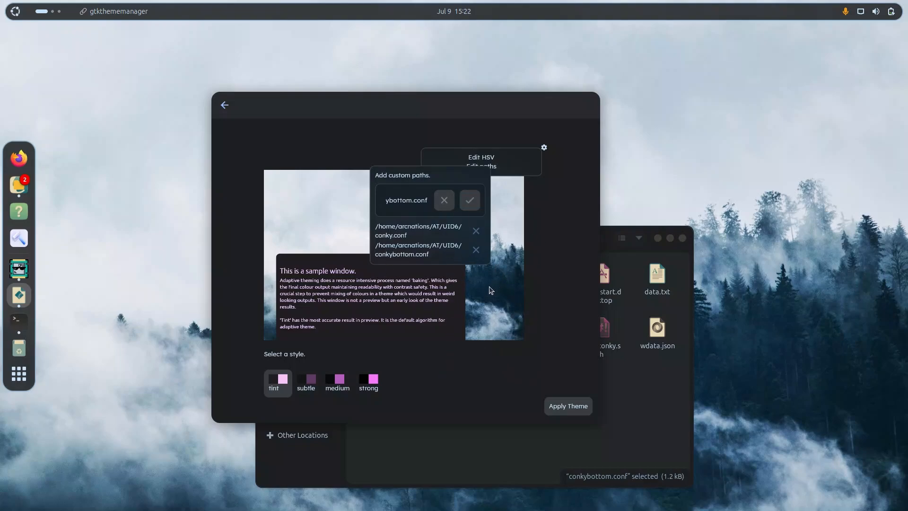
pyautogui.click(444, 198)
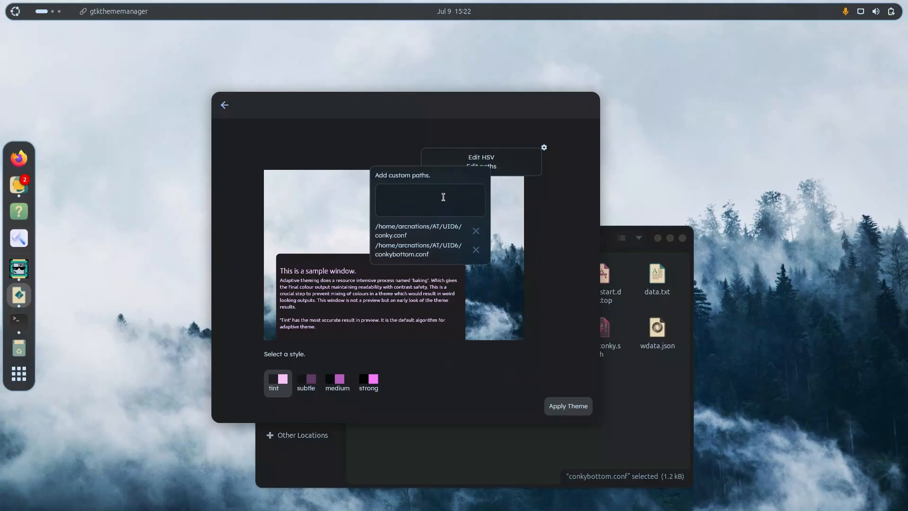
pyautogui.click(532, 282)
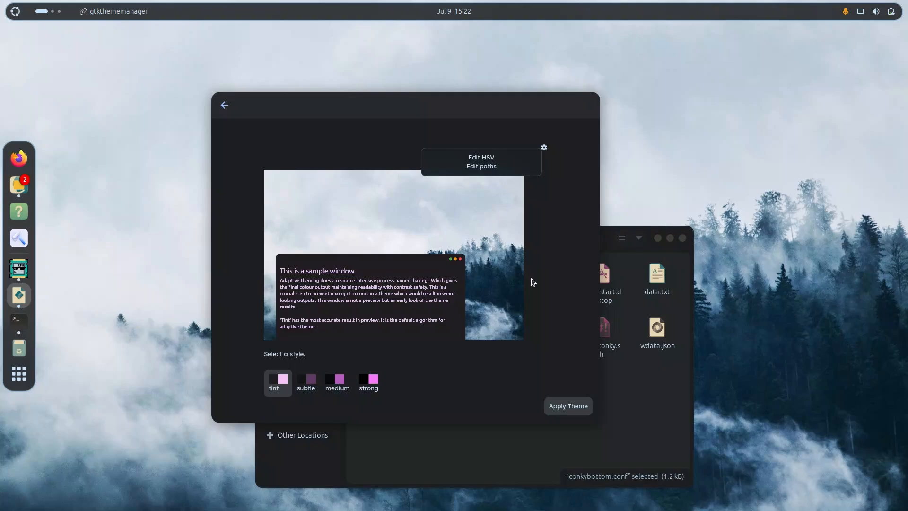
pyautogui.click(533, 282)
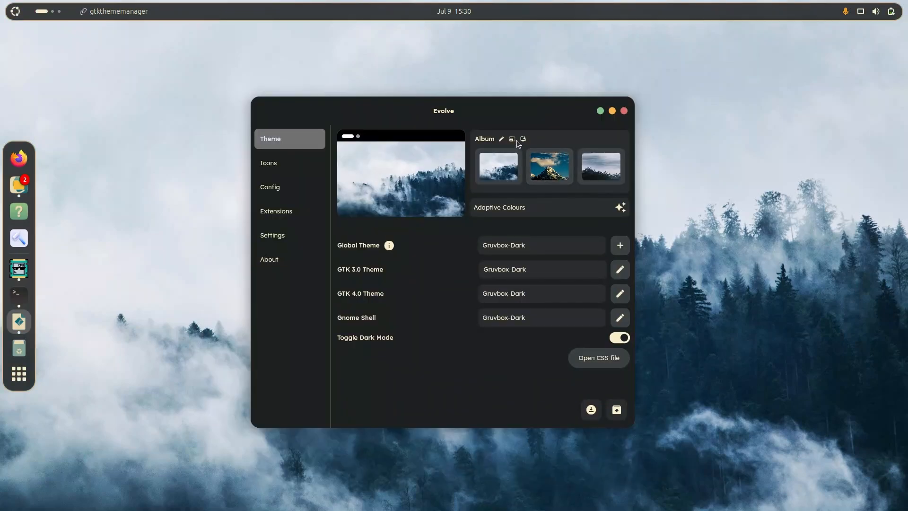
# Step: Expand the wallpaper Album on the Theme page and look through its images
pyautogui.click(513, 139)
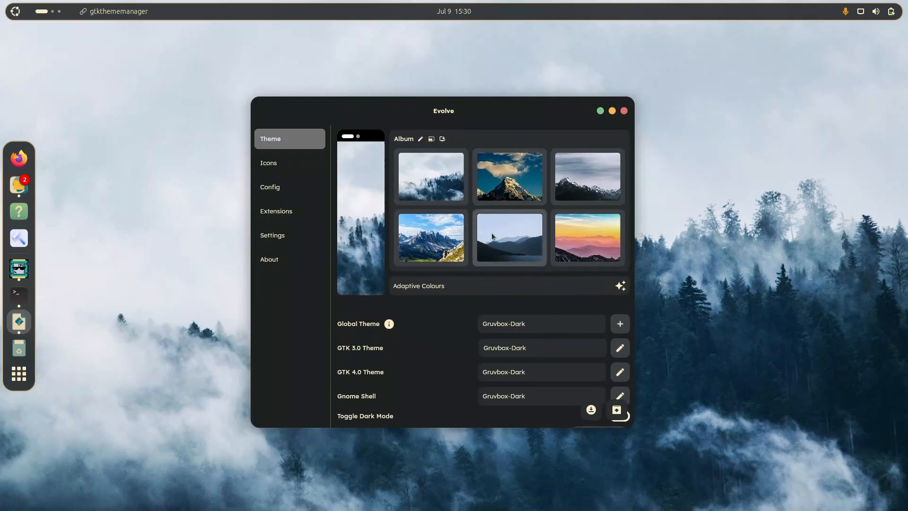
pyautogui.scroll(-3, 503, 224)
pyautogui.scroll(-3, 503, 225)
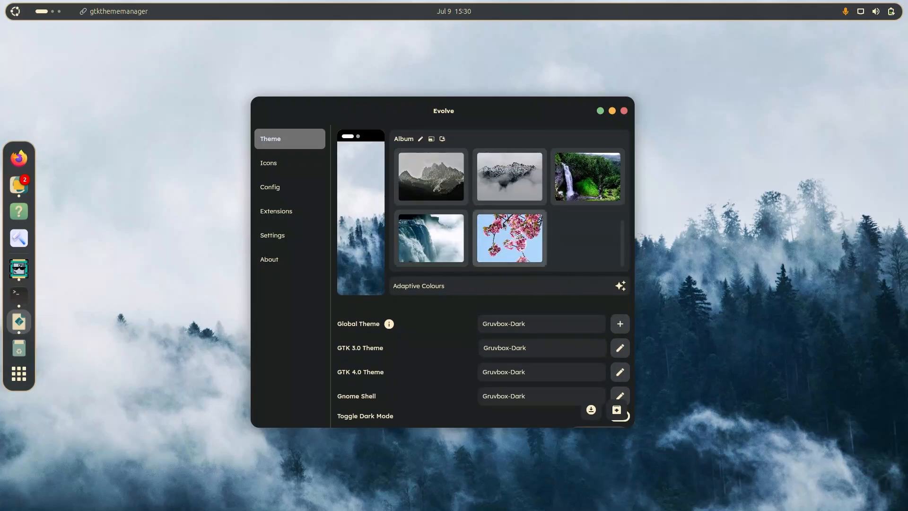
pyautogui.scroll(5, 502, 225)
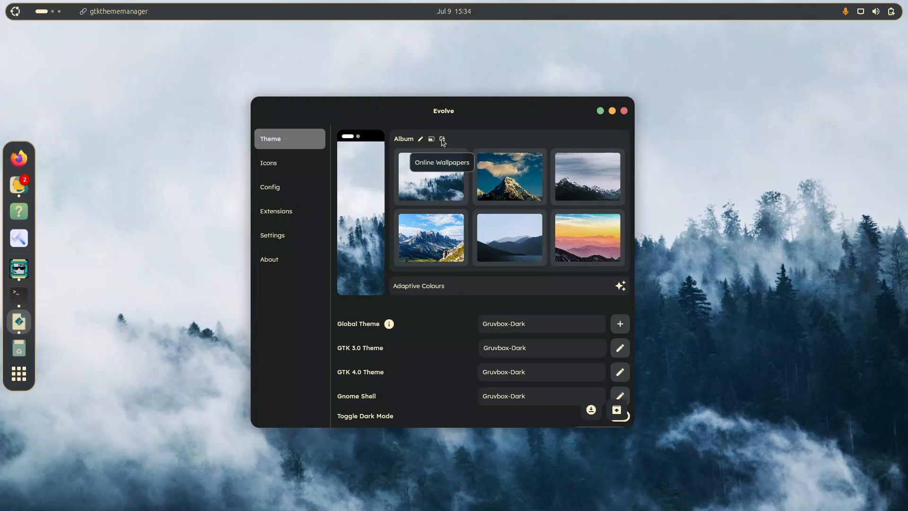
# Step: Search the online wallpapers for "beach", browse the first page of photos, and go to page 2
pyautogui.click(443, 140)
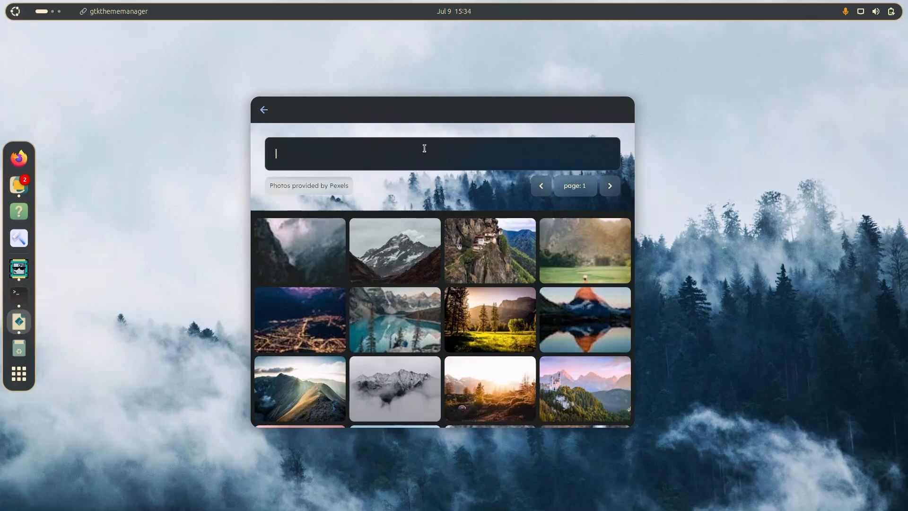
pyautogui.write('beach')
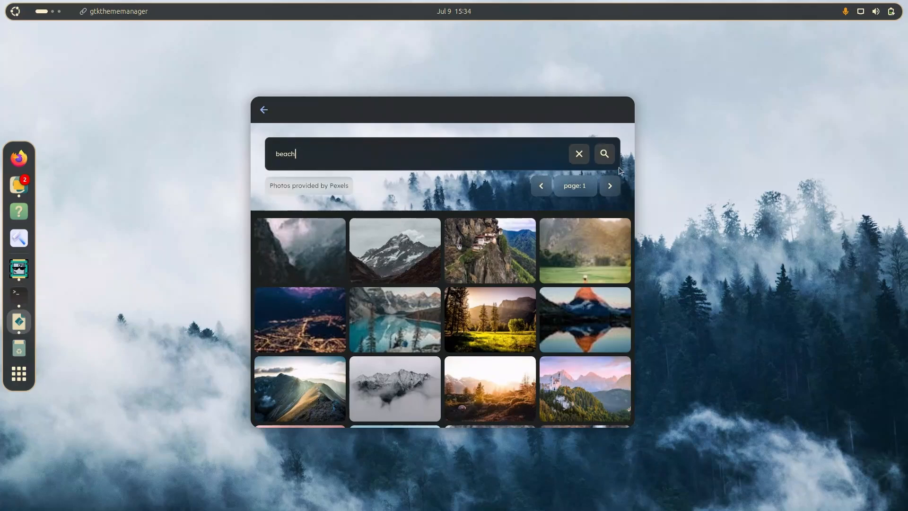
pyautogui.press('Return')
pyautogui.scroll(-2, 428, 356)
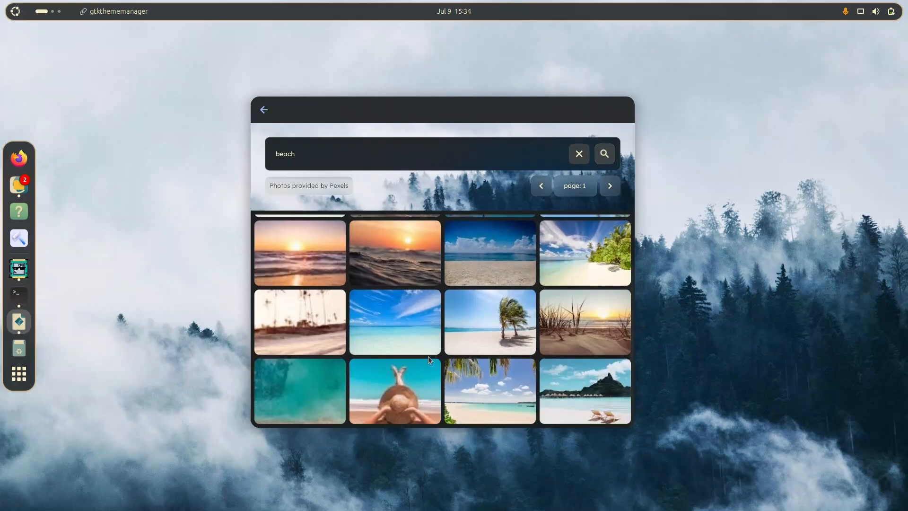
pyautogui.scroll(2, 427, 356)
pyautogui.click(609, 185)
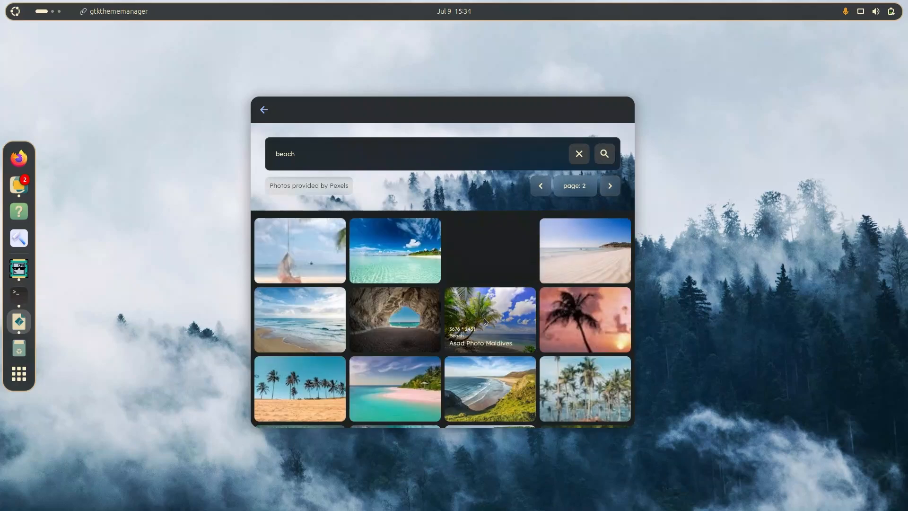
# Step: Browse page 2 of the online beach photos, go to page 3, and look over its images
pyautogui.scroll(-2, 483, 317)
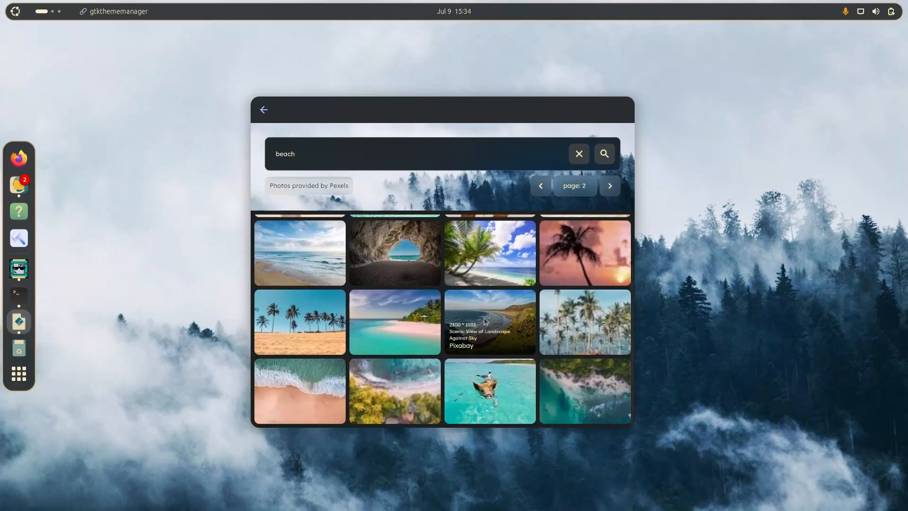
pyautogui.click(609, 187)
pyautogui.scroll(2, 566, 330)
# Step: Search the online wallpapers for "mountains", browse the first page of photos, and go to page 2
pyautogui.click(333, 149)
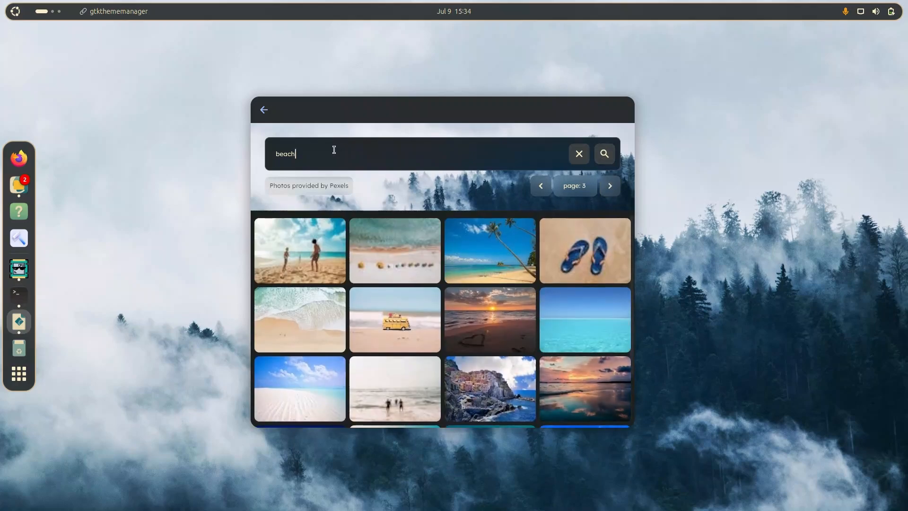
pyautogui.doubleClick(281, 150)
pyautogui.write('mountains')
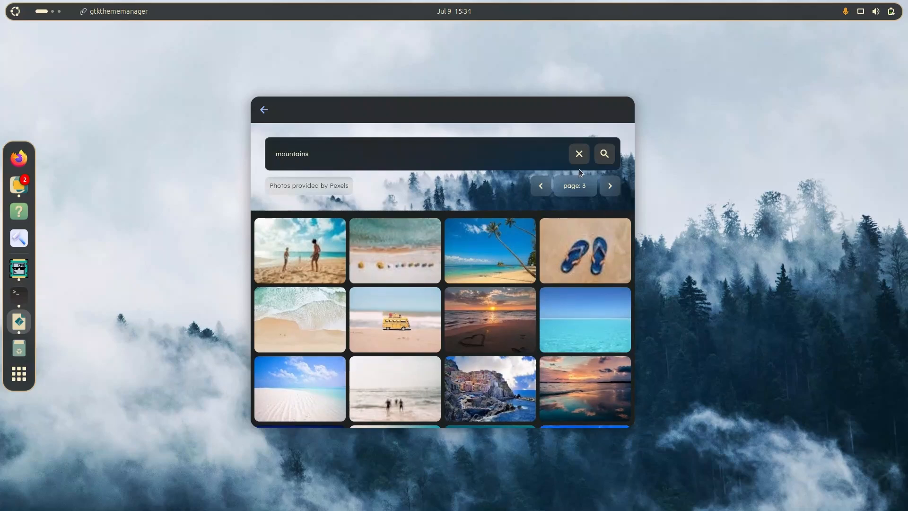
pyautogui.click(602, 154)
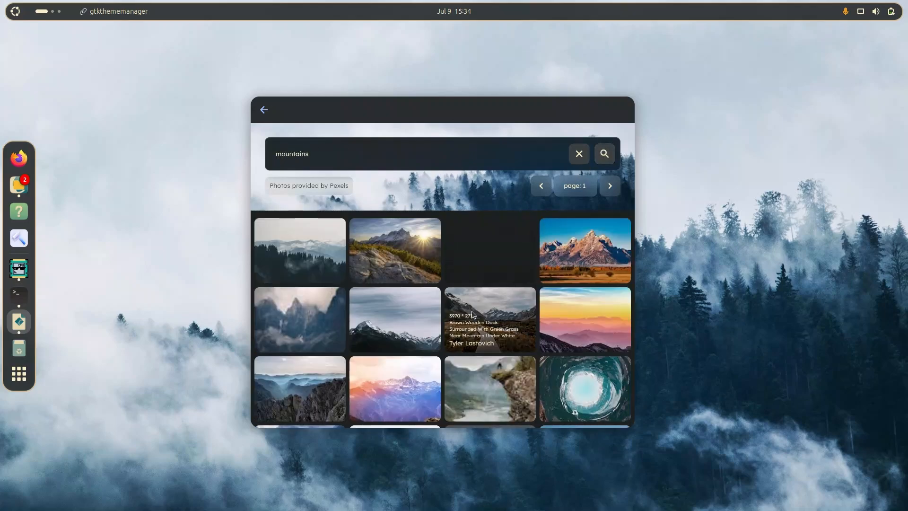
pyautogui.scroll(-2, 516, 325)
pyautogui.scroll(2, 515, 324)
pyautogui.click(606, 186)
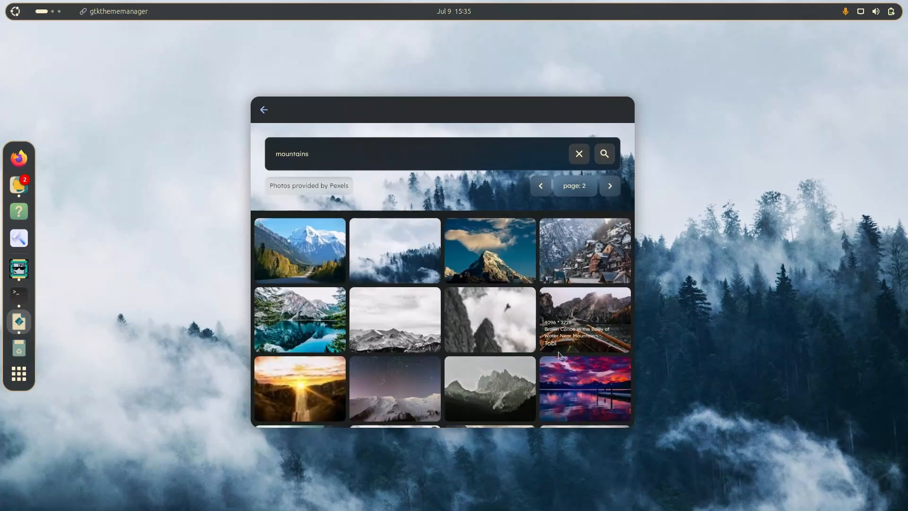
# Step: Preview the "Closeup Photo of Mountain Peak" wallpaper from page 2 and return to the photo results
pyautogui.scroll(-2, 548, 364)
pyautogui.click(494, 310)
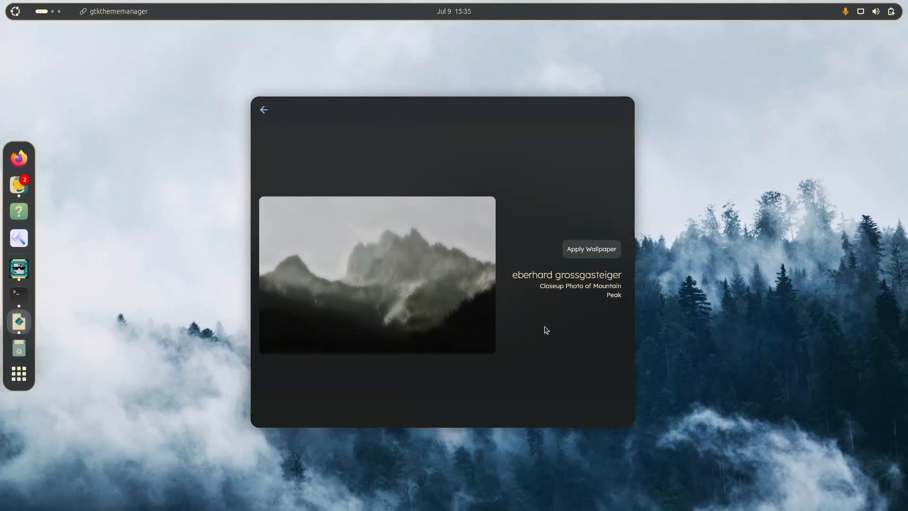
pyautogui.click(263, 110)
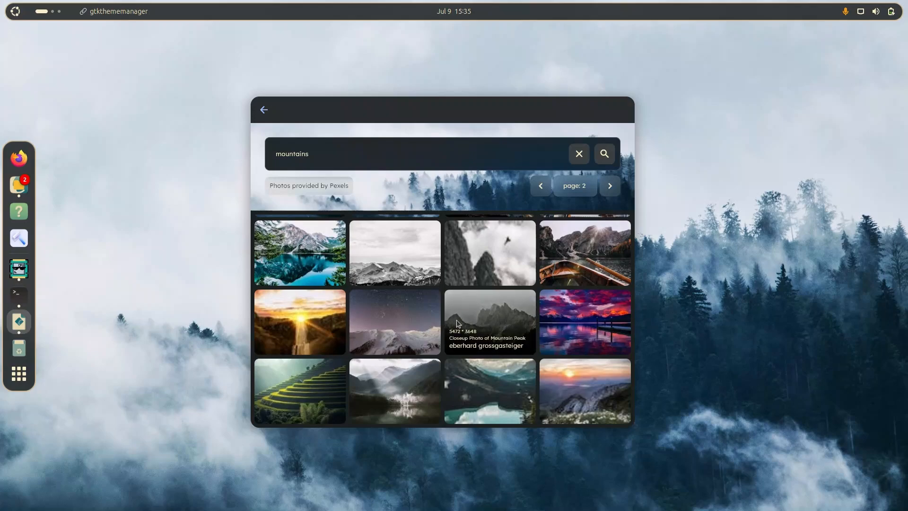
# Step: Browse page 2 of the mountain photos and apply "Closeup Photo of Mountain Peak" as the wallpaper
pyautogui.scroll(2, 459, 325)
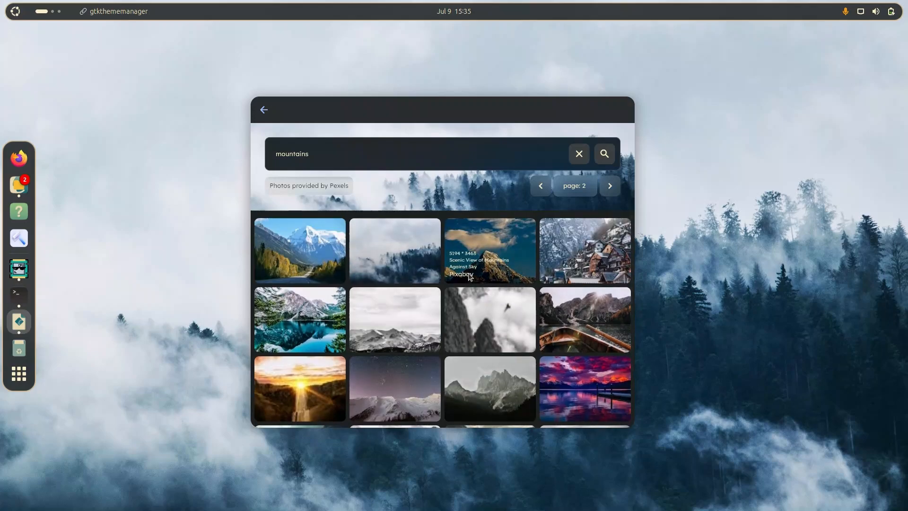
pyautogui.scroll(-1, 487, 331)
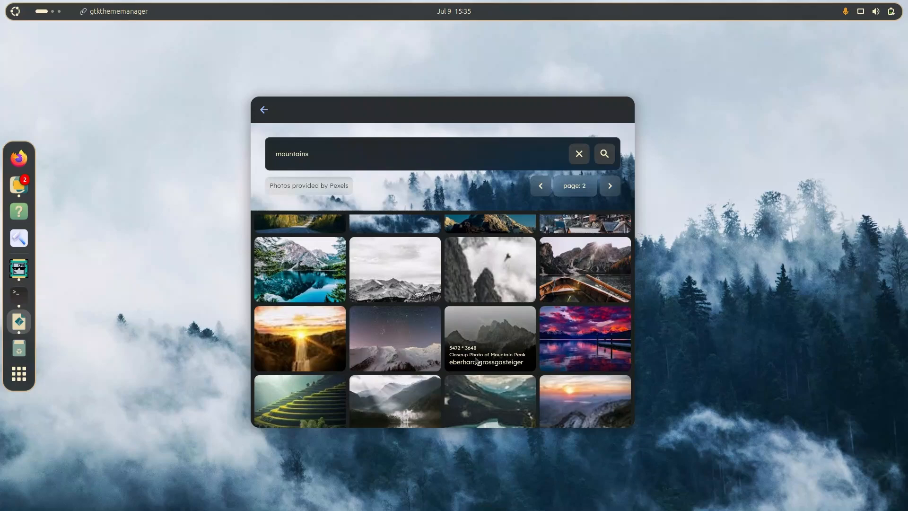
pyautogui.scroll(-1, 476, 361)
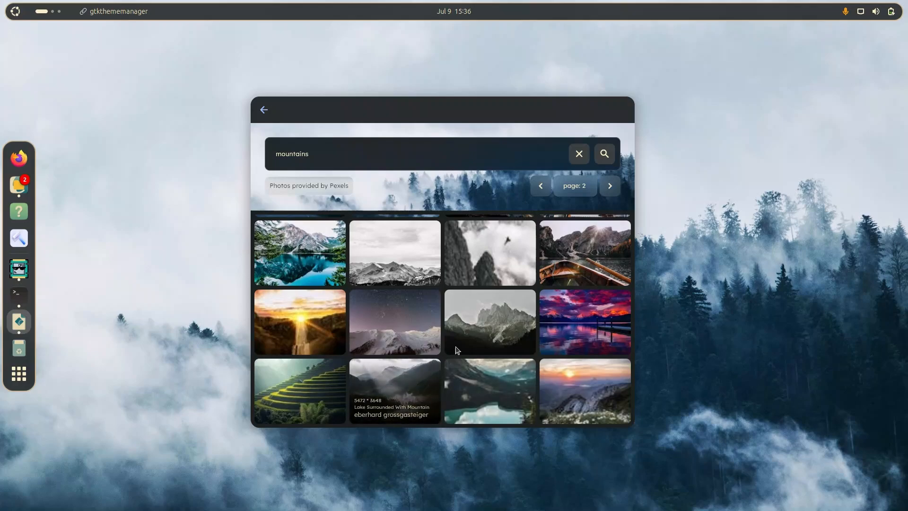
pyautogui.click(467, 335)
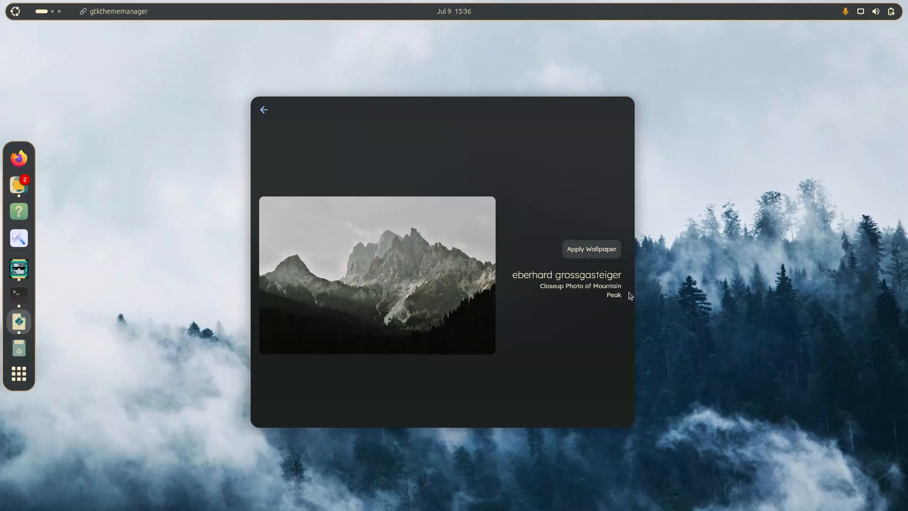
pyautogui.click(608, 254)
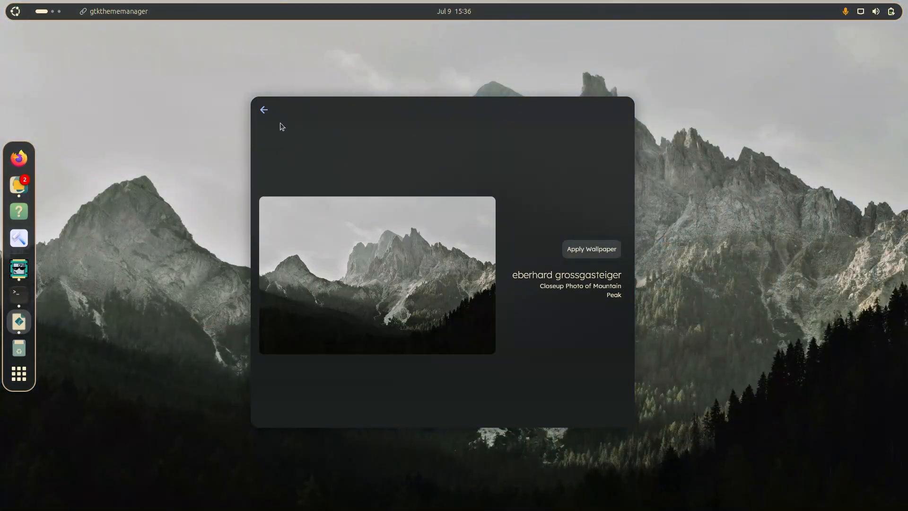
# Step: Return to the mountain photo results and apply "Lake Surrounded With Mountain" as the wallpaper
pyautogui.click(264, 110)
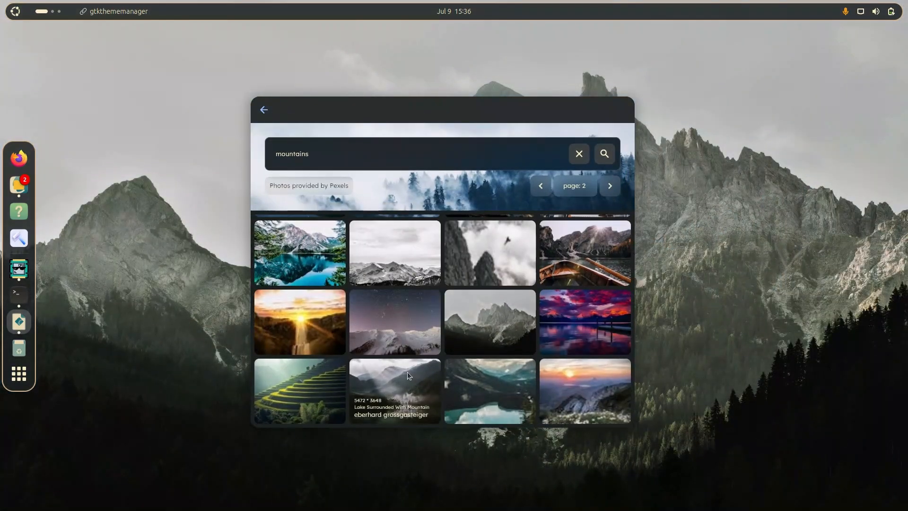
pyautogui.click(407, 372)
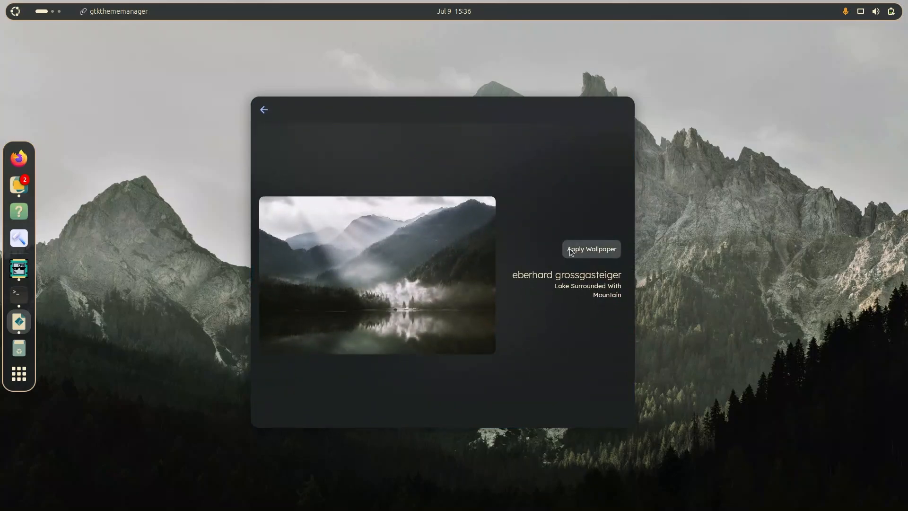
pyautogui.click(571, 251)
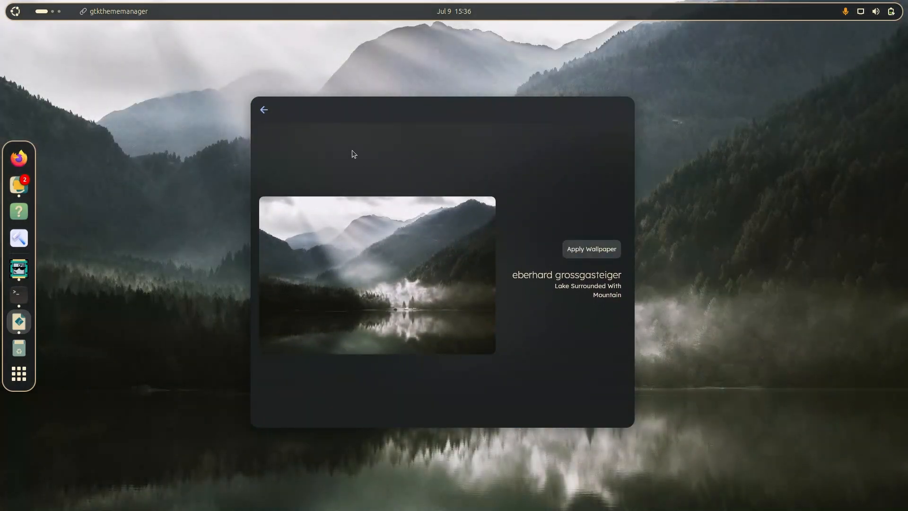
# Step: Return to the results, go to page 3, and apply "Brown Logs on Grass Field" as the wallpaper
pyautogui.click(264, 110)
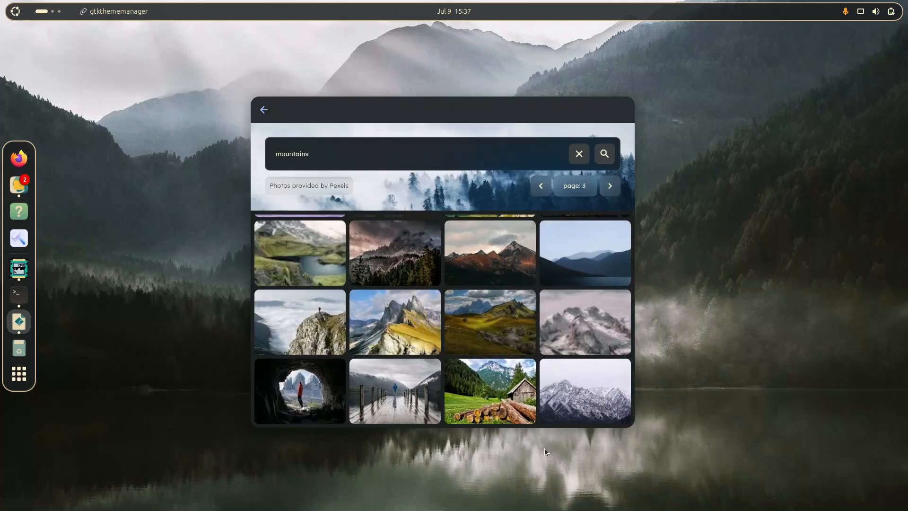
pyautogui.click(492, 385)
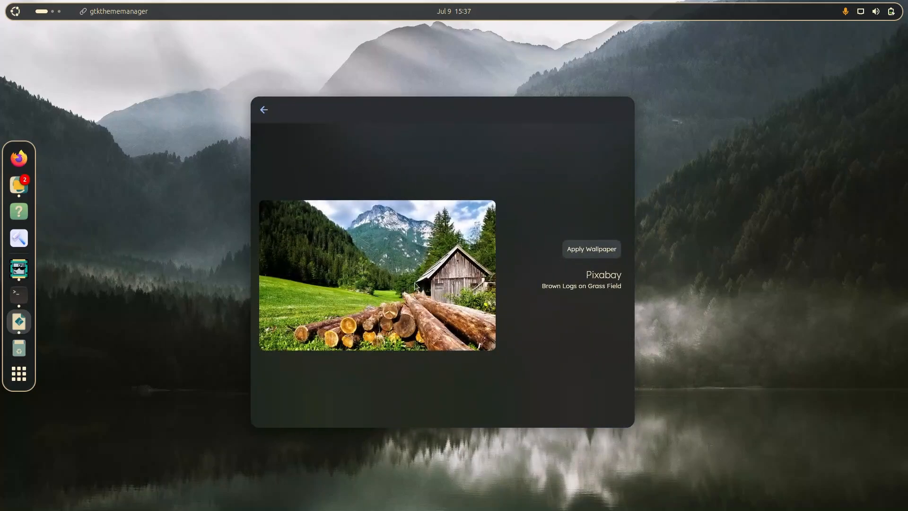
pyautogui.click(591, 247)
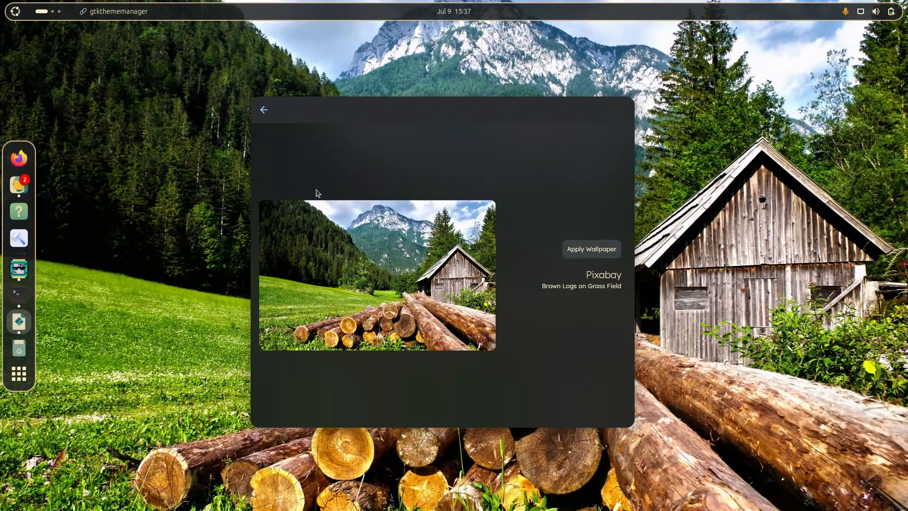
# Step: Switch to Firefox, search the Pexels website for "mountains", look through the photos, and close the browser
pyautogui.click(25, 167)
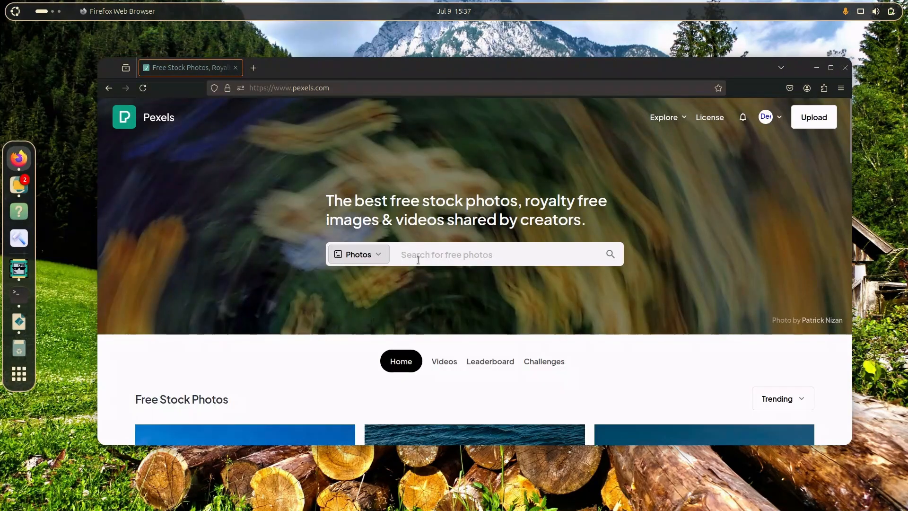
pyautogui.click(418, 259)
pyautogui.write('mountains')
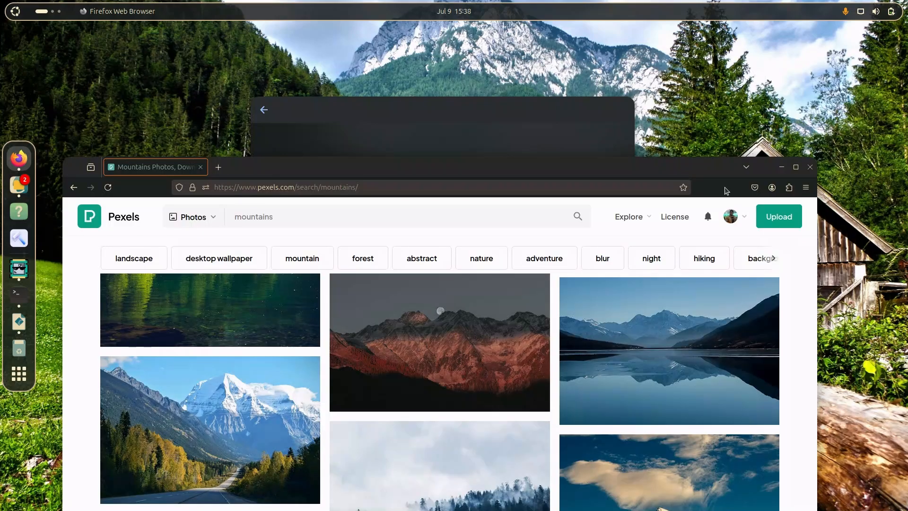
pyautogui.click(810, 168)
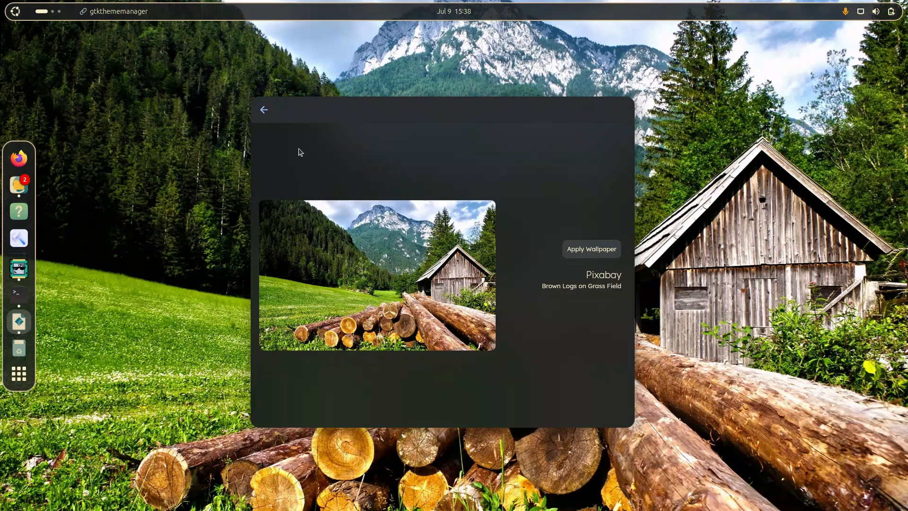
# Step: Open the Downloads folder in Files to view its contents, and close the file manager
pyautogui.click(14, 187)
pyautogui.click(160, 230)
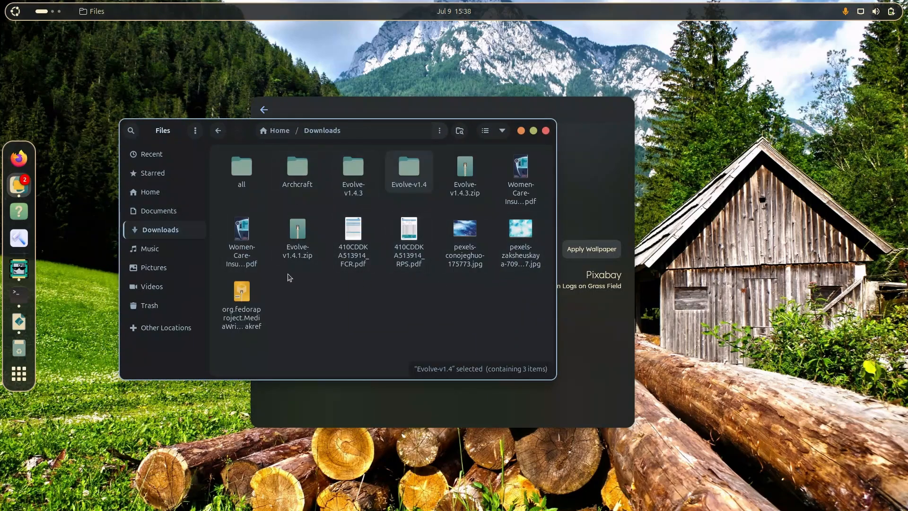
pyautogui.click(546, 130)
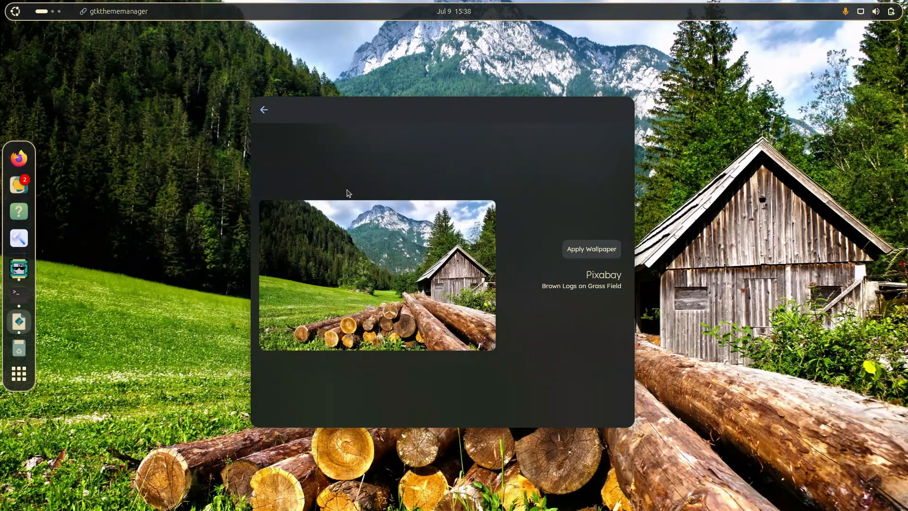
# Step: Return to the Theme page, look through the expanded Album, and apply the grey mountain peak wallpaper from it
pyautogui.click(266, 117)
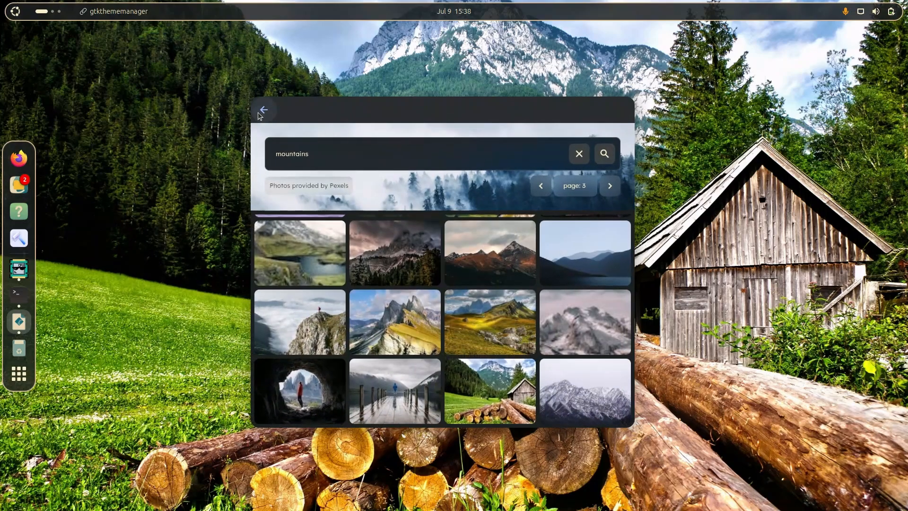
pyautogui.click(261, 113)
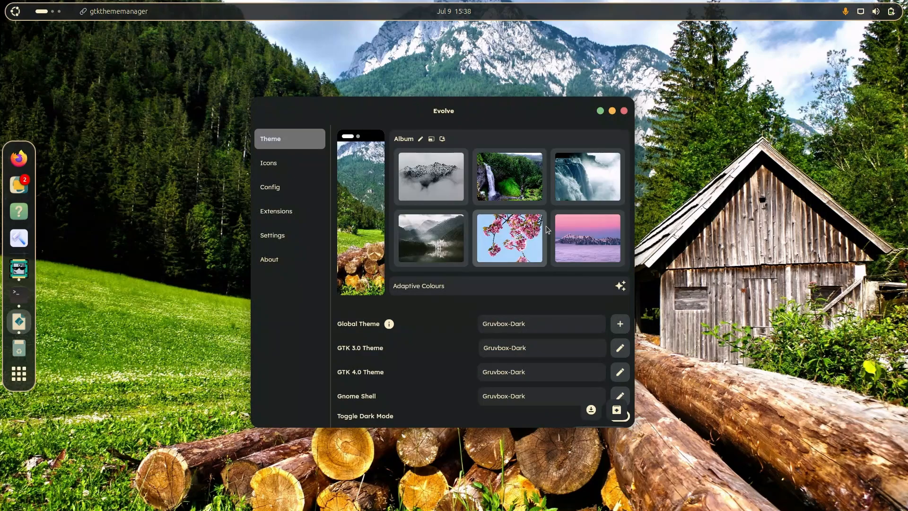
pyautogui.scroll(5, 492, 228)
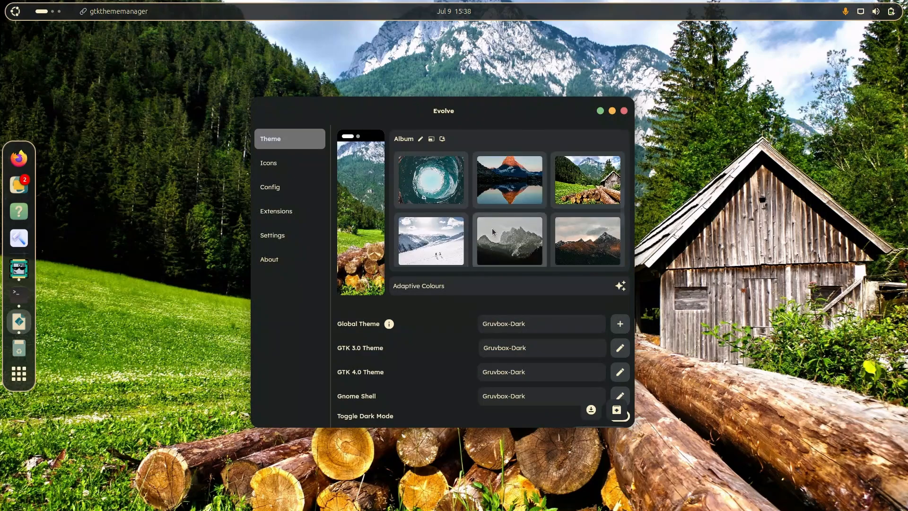
pyautogui.scroll(2, 491, 227)
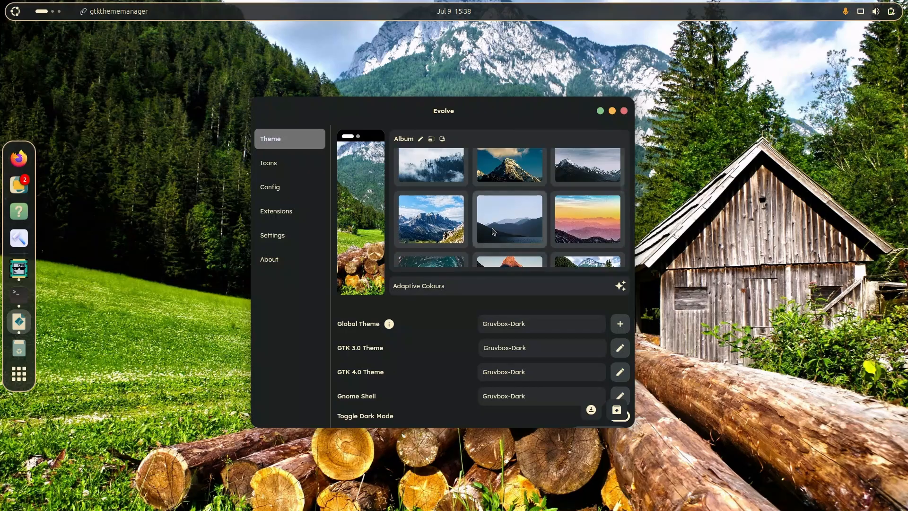
pyautogui.scroll(-4, 494, 231)
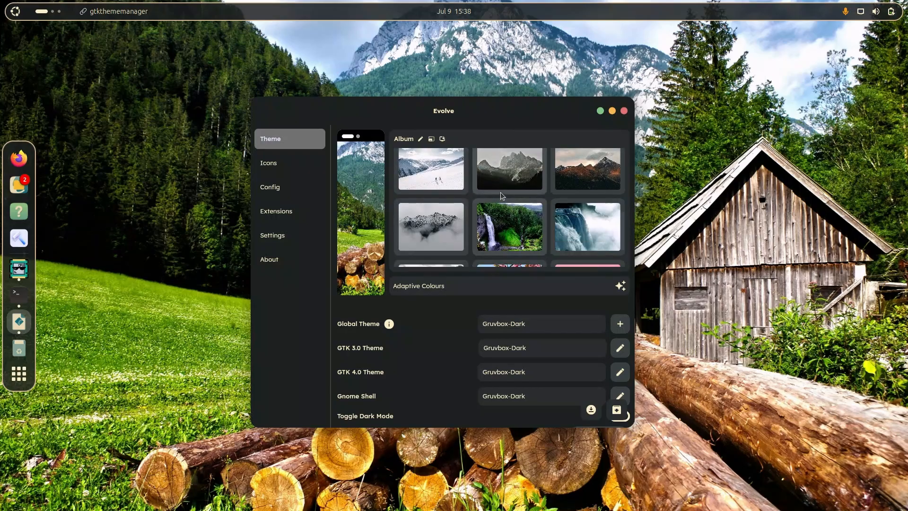
pyautogui.click(503, 185)
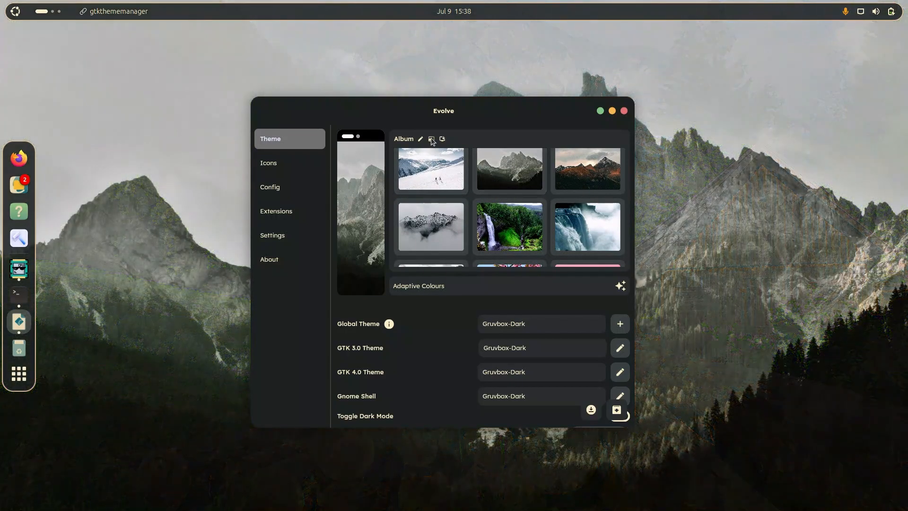
# Step: Apply the foggy forest wallpaper from the Album, collapse the Album, and turn on Adaptive Colours
pyautogui.scroll(3, 574, 191)
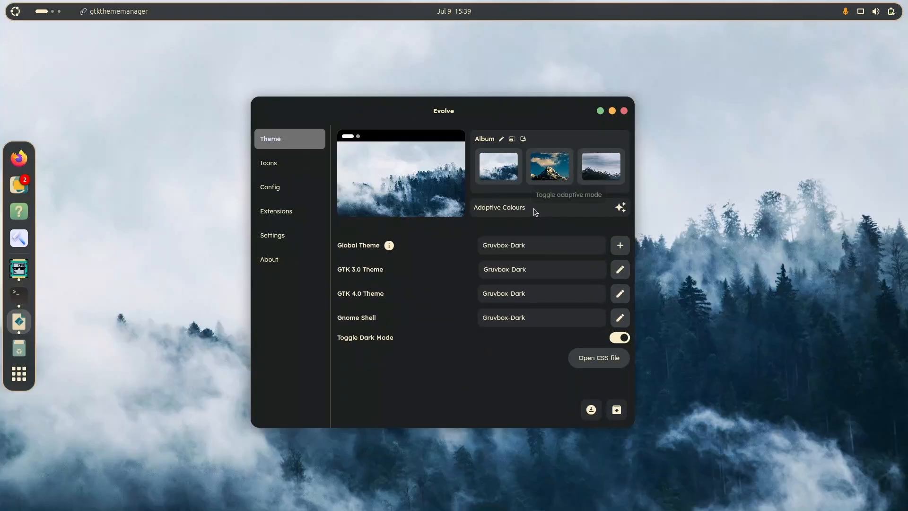
pyautogui.click(575, 202)
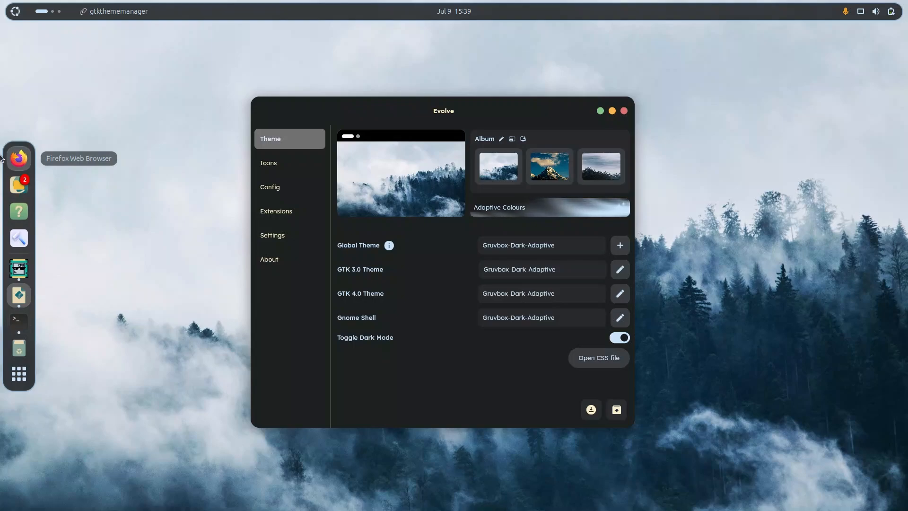
# Step: Open the Icons page and view its online icon installation search page
pyautogui.click(266, 171)
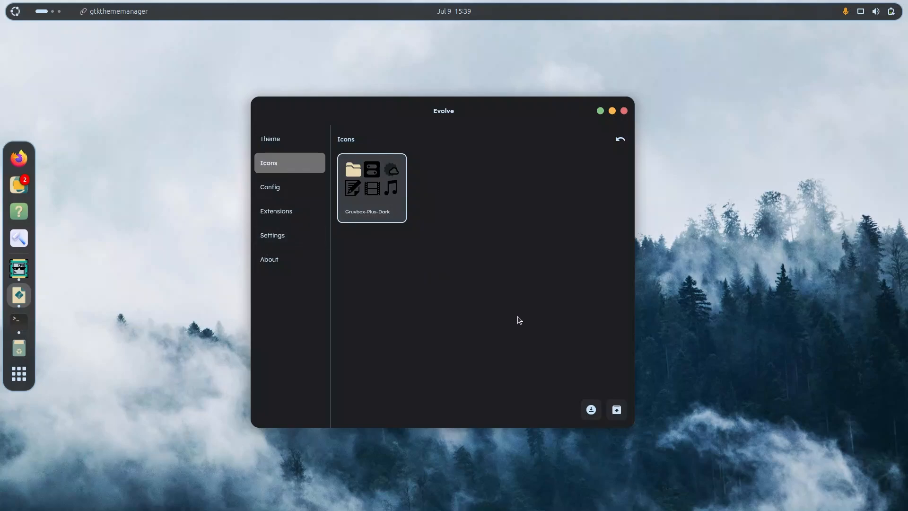
pyautogui.click(591, 410)
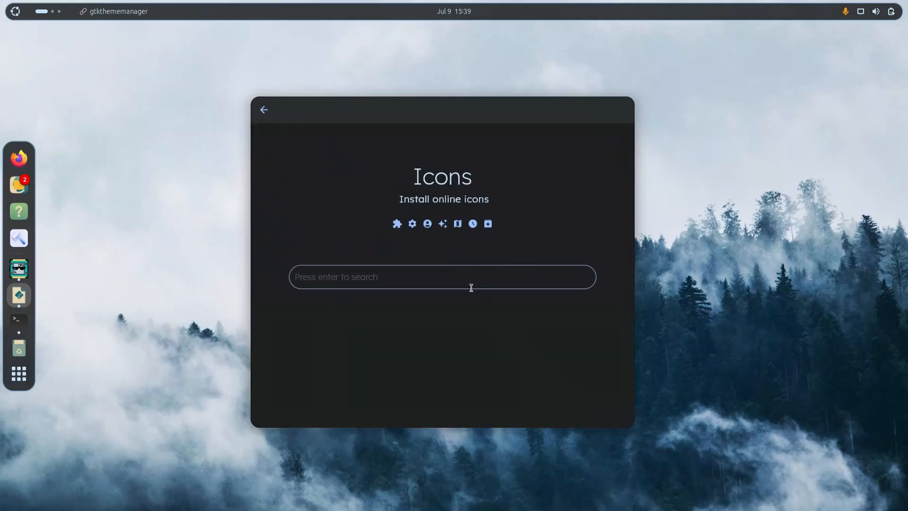
pyautogui.click(261, 117)
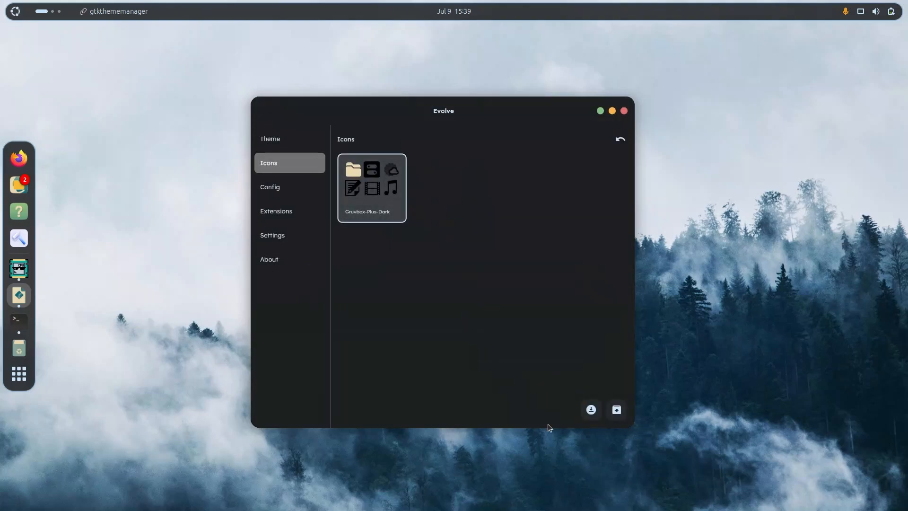
pyautogui.click(591, 410)
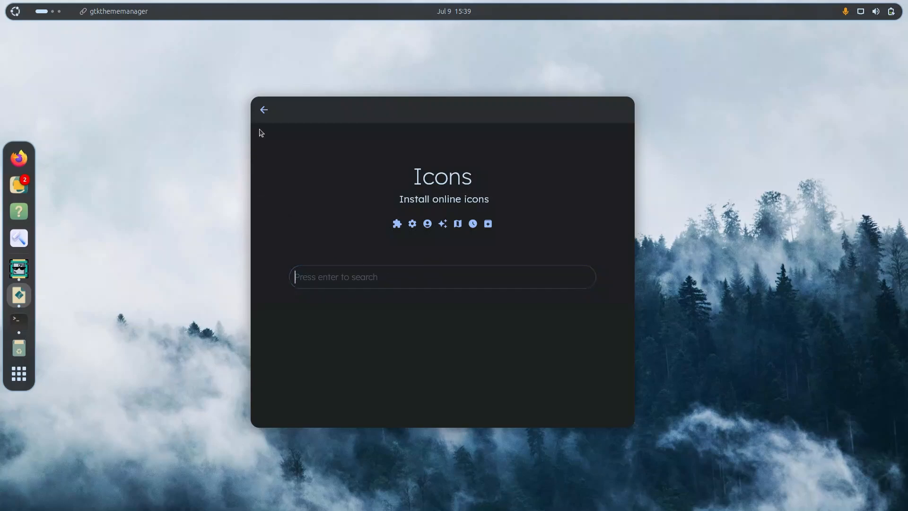
# Step: View the online extensions installation page and the Pexels online wallpapers browser, returning to the main window after each
pyautogui.click(265, 113)
pyautogui.click(310, 216)
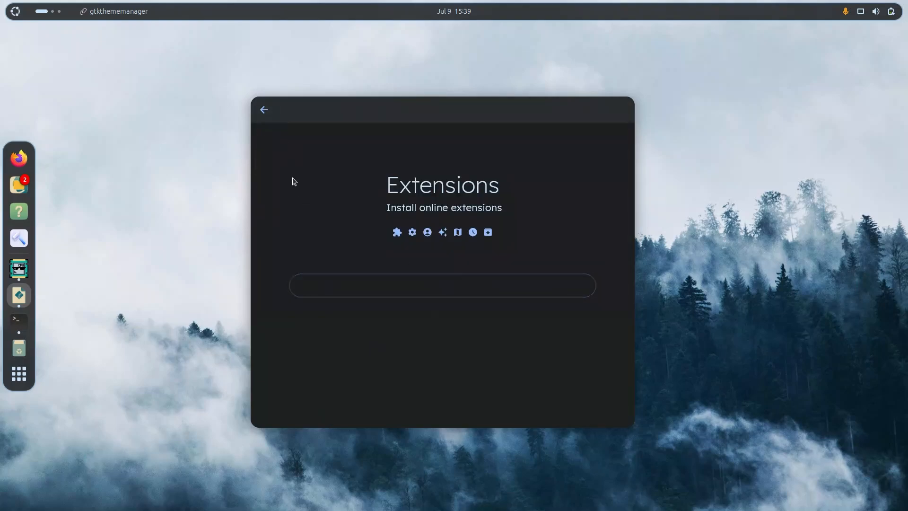
pyautogui.click(264, 113)
pyautogui.click(273, 134)
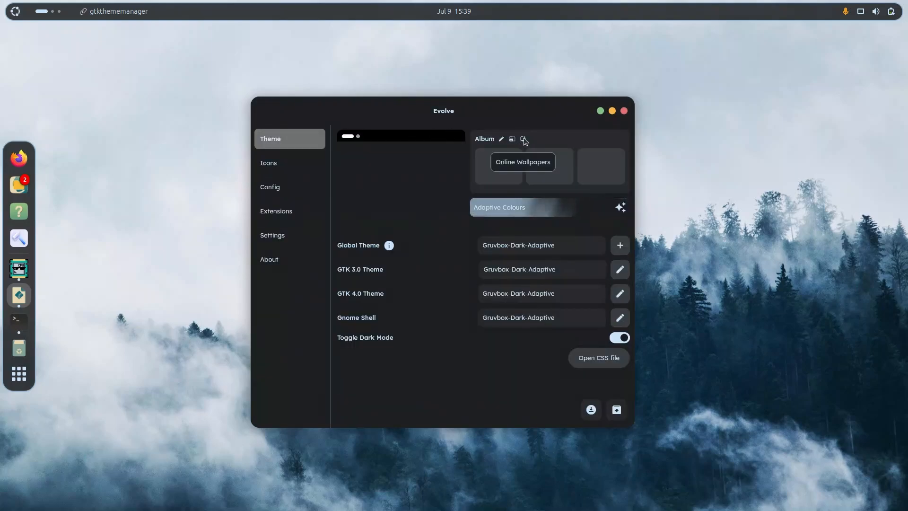
pyautogui.click(520, 138)
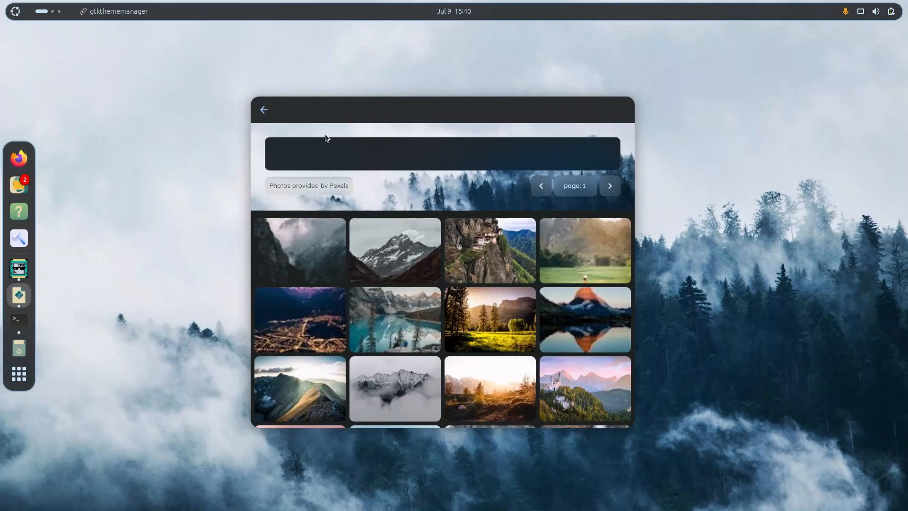
pyautogui.click(264, 110)
# Step: Search the online icons for "kora", open the kora icon theme's page, and look through its preview images
pyautogui.click(292, 161)
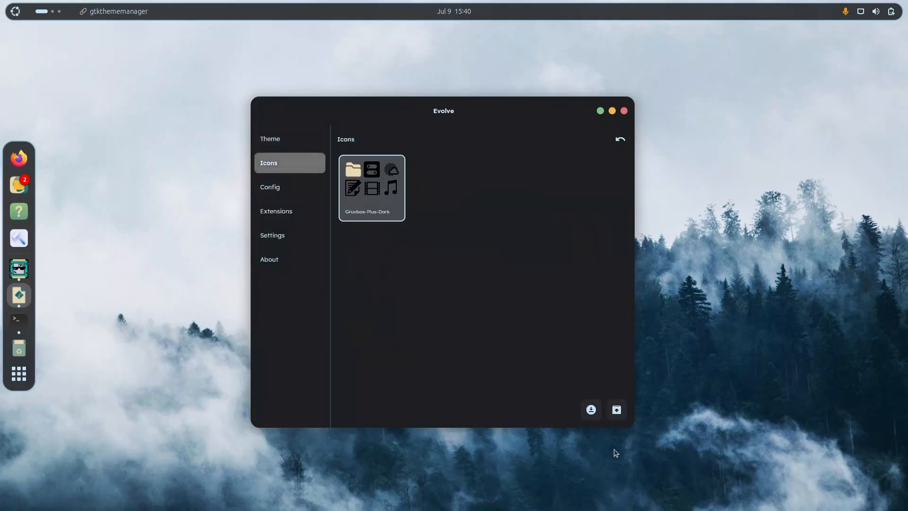
pyautogui.click(591, 409)
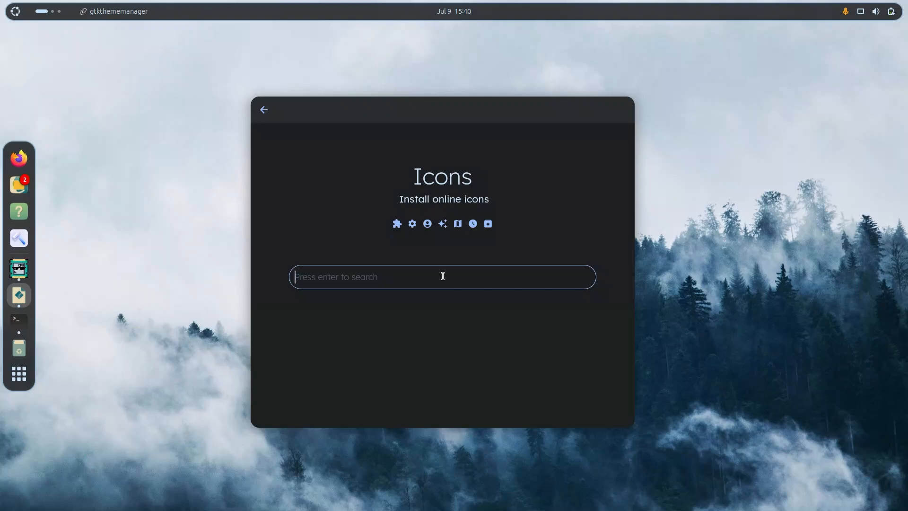
pyautogui.write('kora')
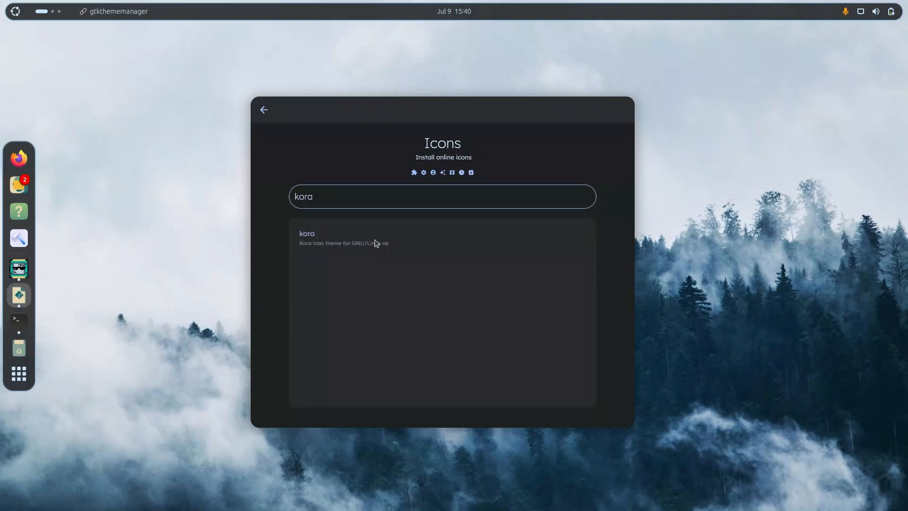
pyautogui.click(327, 247)
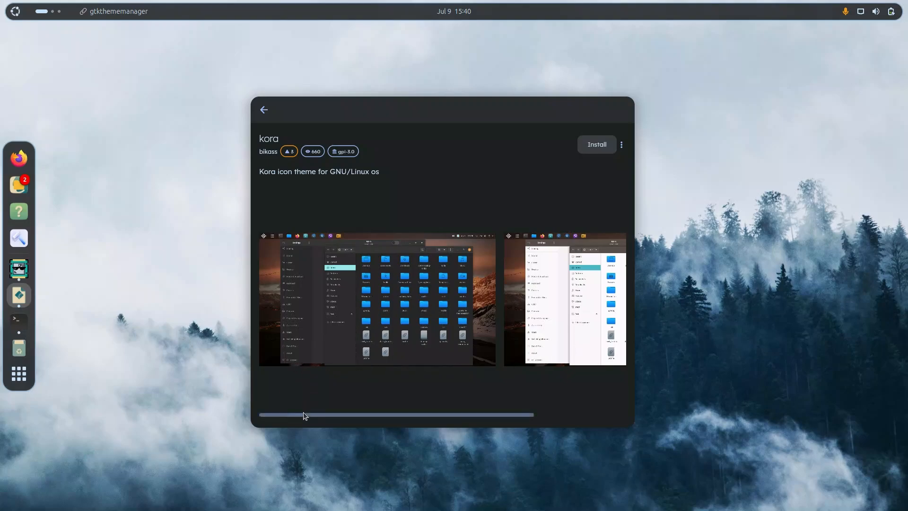
pyautogui.hscroll(3, 331, 416)
pyautogui.moveTo(367, 415); pyautogui.dragTo(490, 418)
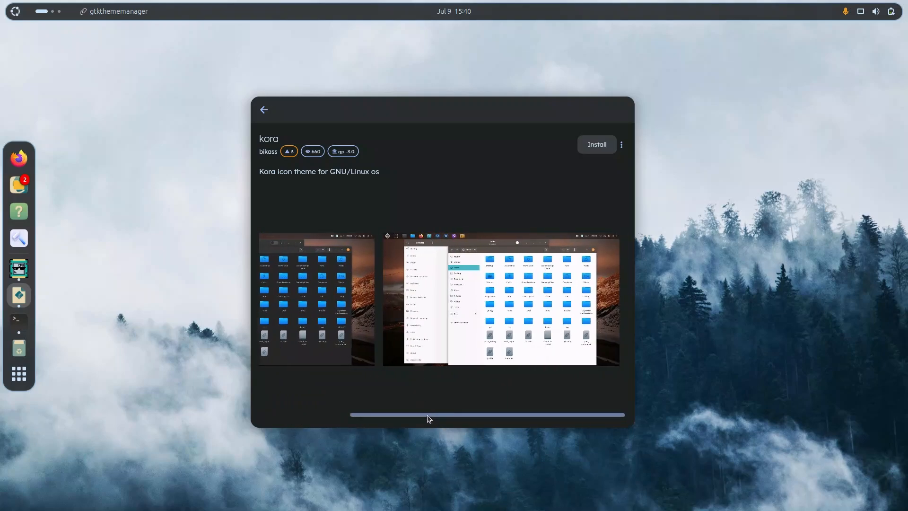
pyautogui.moveTo(426, 418); pyautogui.dragTo(333, 417)
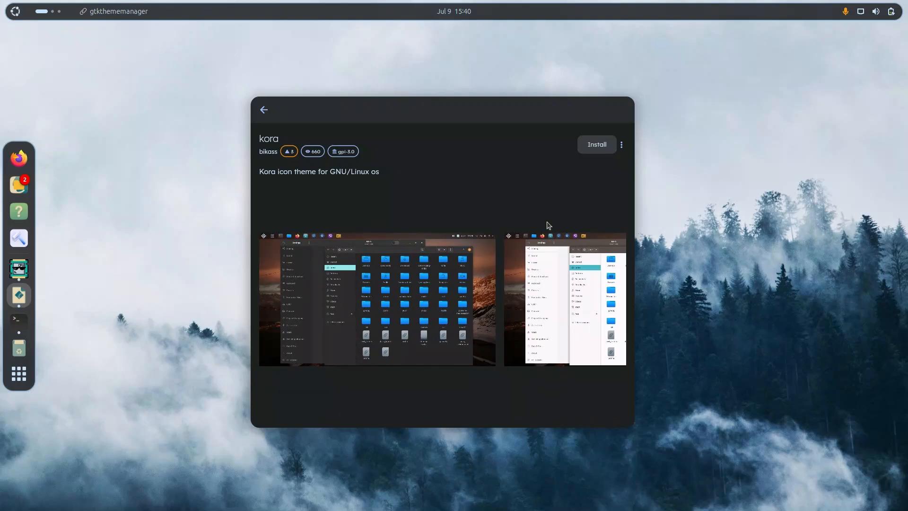
# Step: Install the packages kora, kora-light, kora-pgrey and kora-light-panel, dismiss the info dialog, and return to the Icons page
pyautogui.click(596, 144)
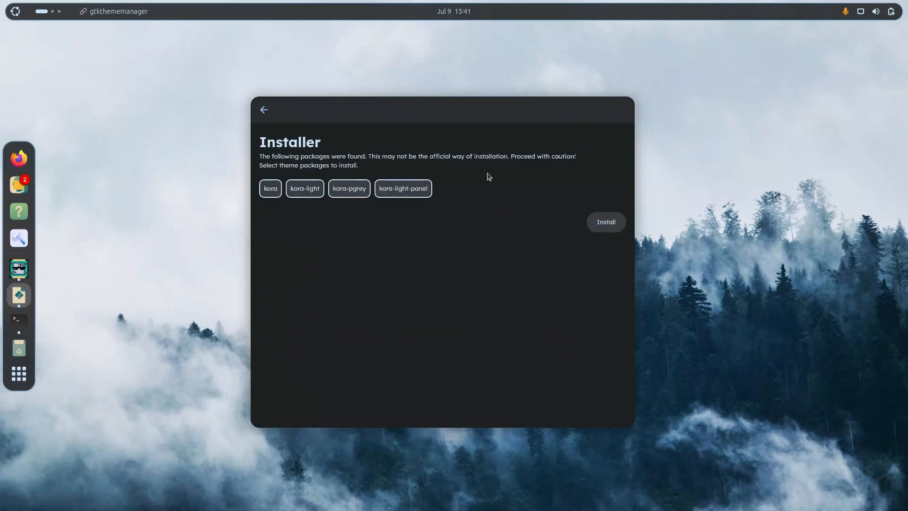
pyautogui.click(607, 227)
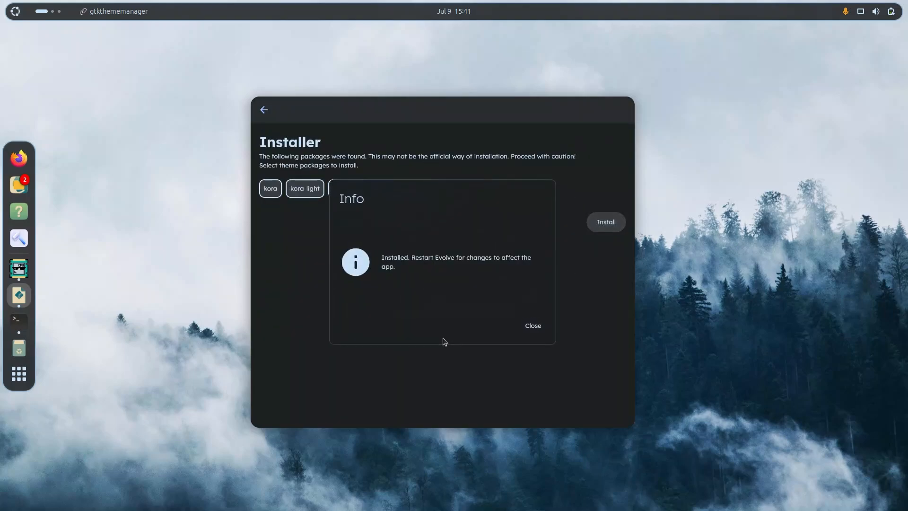
pyautogui.click(532, 325)
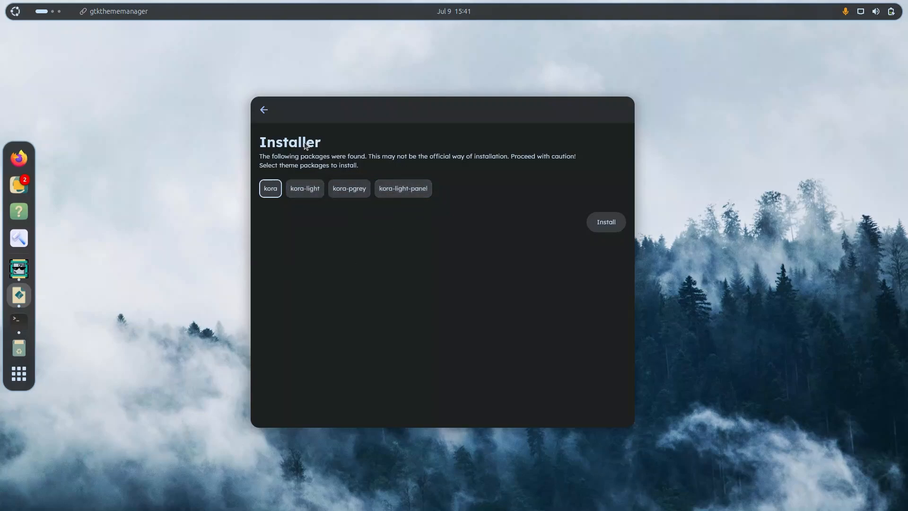
pyautogui.click(277, 117)
pyautogui.click(276, 117)
pyautogui.click(276, 117)
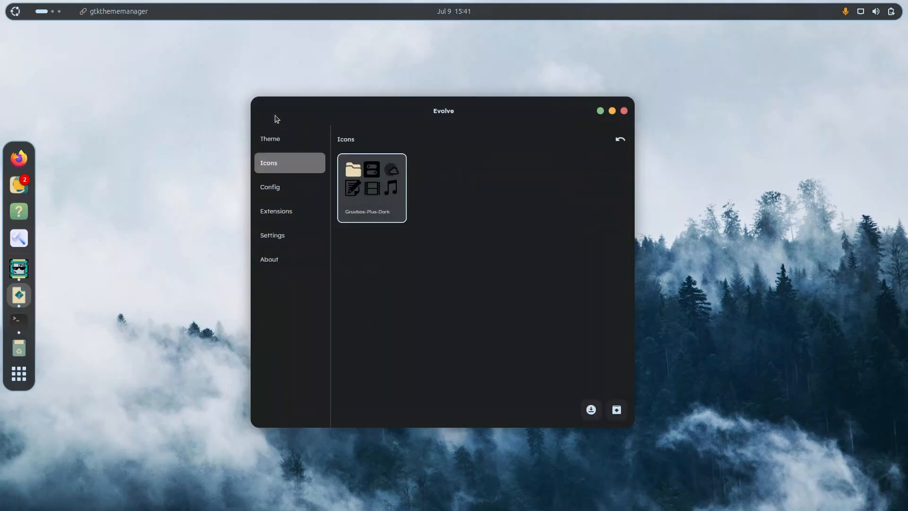
# Step: Restart Evolve and apply the kora icon theme from the Icons page
pyautogui.click(624, 111)
pyautogui.click(19, 241)
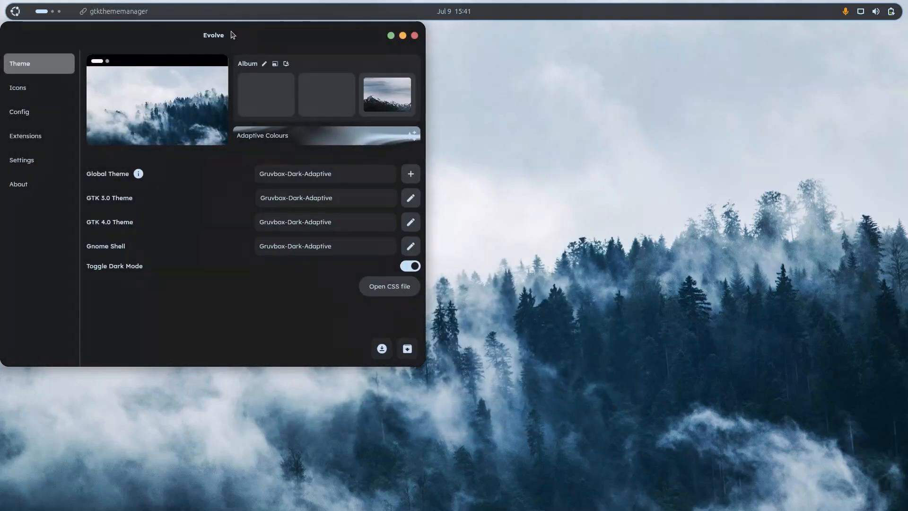
pyautogui.moveTo(233, 35); pyautogui.dragTo(388, 98)
pyautogui.click(179, 152)
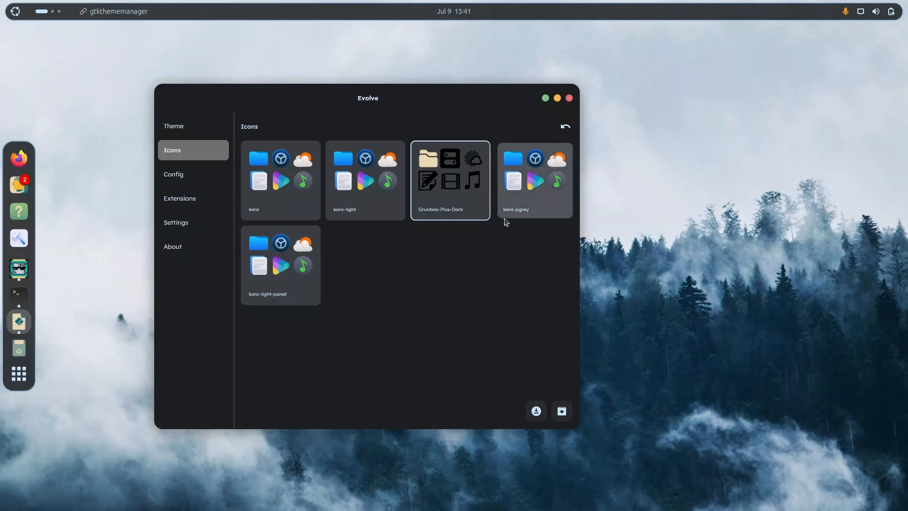
pyautogui.click(294, 182)
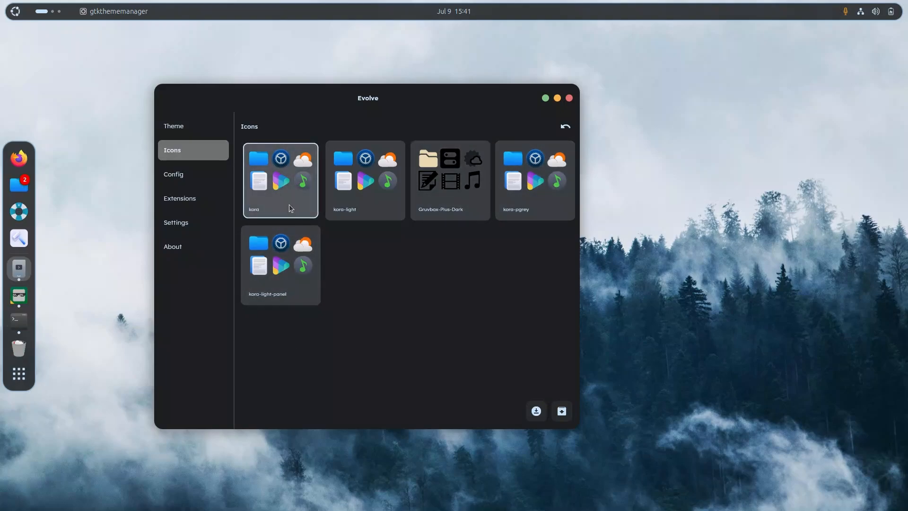
# Step: Check the kora icons in the applications overview and in the Home folder in Files, and return to Evolve's Icons page
pyautogui.click(19, 373)
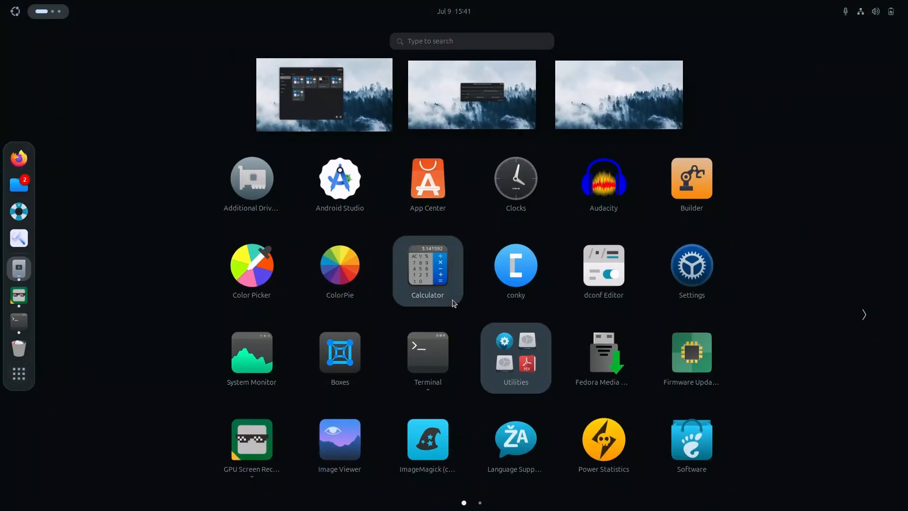
pyautogui.click(359, 111)
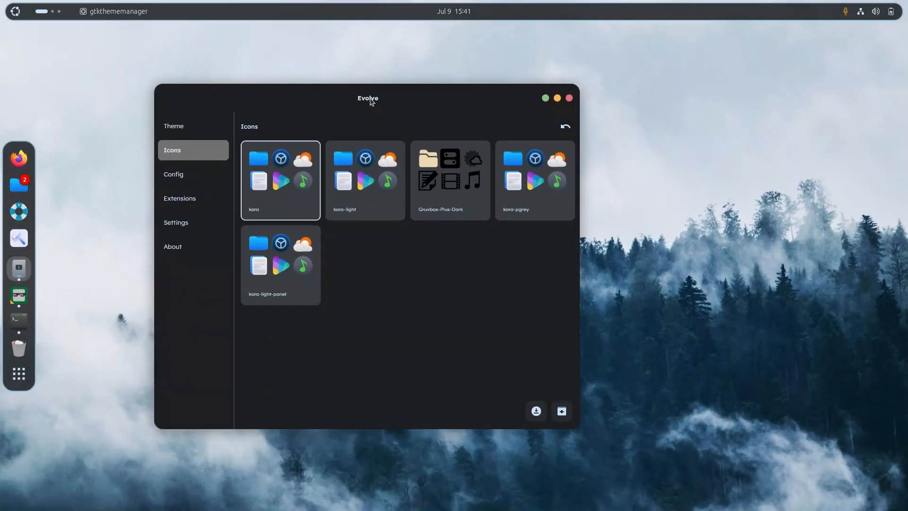
pyautogui.click(19, 185)
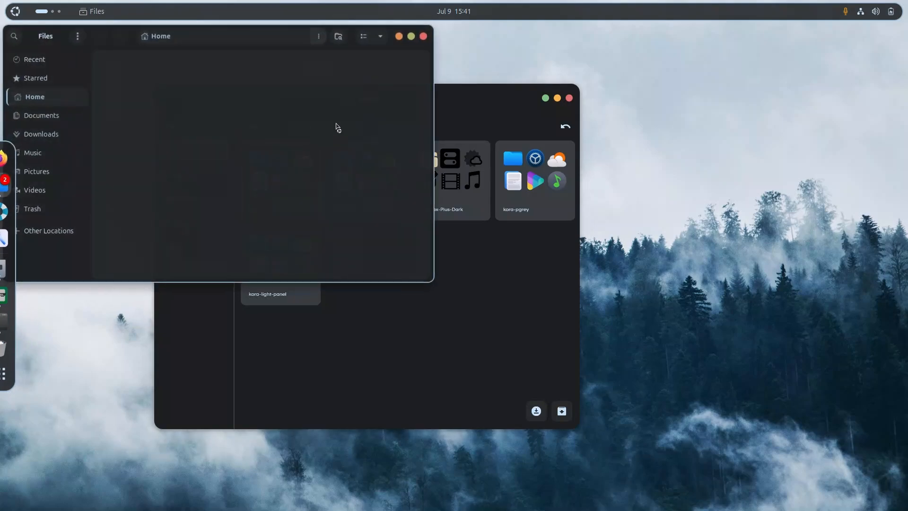
pyautogui.moveTo(350, 40); pyautogui.dragTo(486, 167)
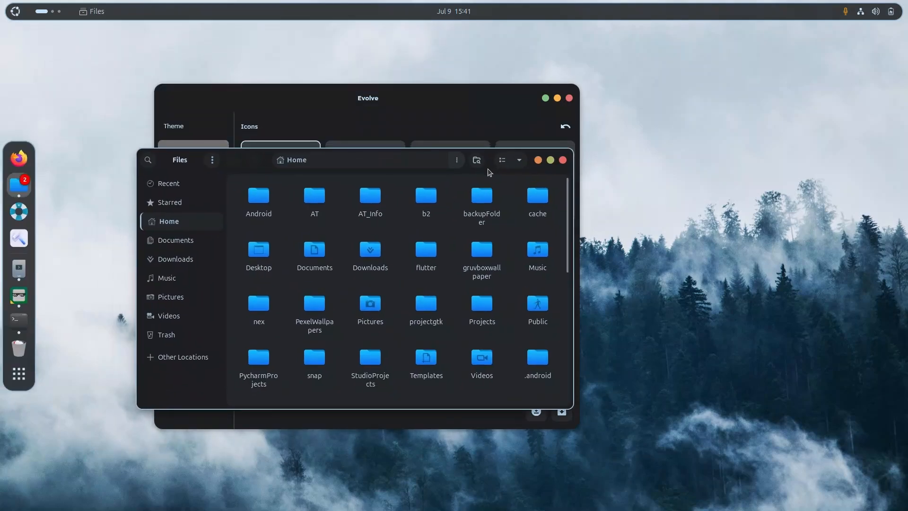
pyautogui.moveTo(256, 166); pyautogui.dragTo(492, 221)
pyautogui.click(477, 192)
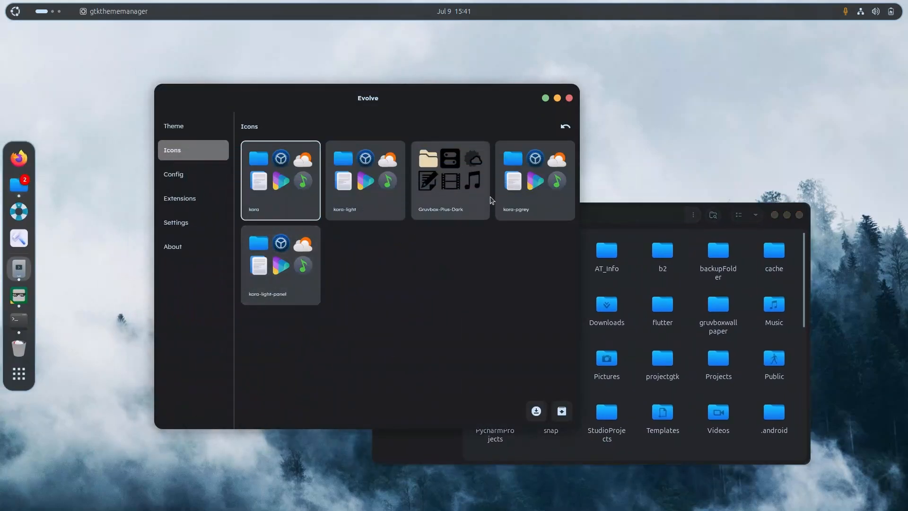
pyautogui.click(476, 194)
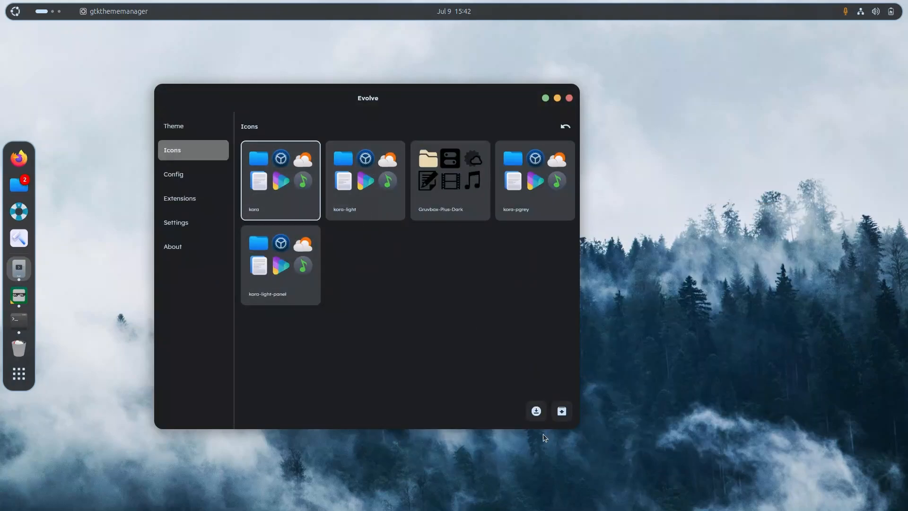
# Step: Search the online icons for "papirus" and open papirus-icon-theme from the results for installation
pyautogui.click(536, 412)
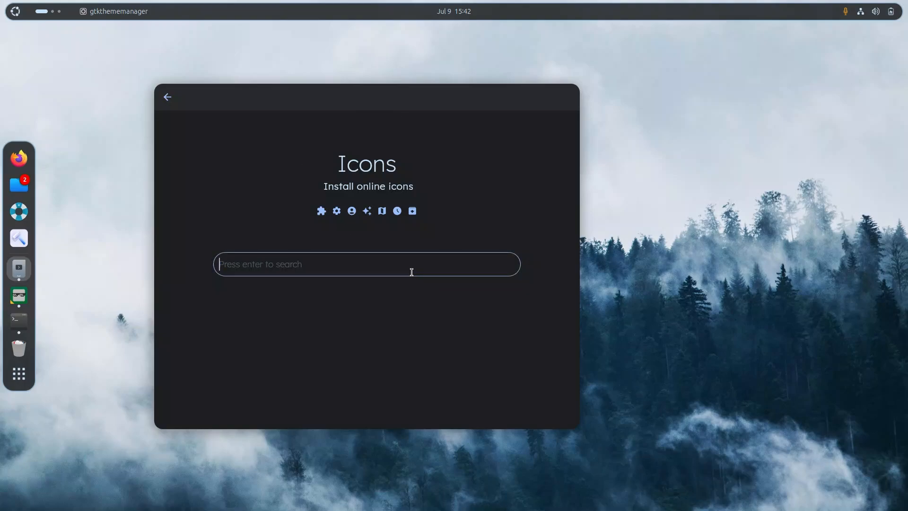
pyautogui.write('papirus')
pyautogui.press('Return')
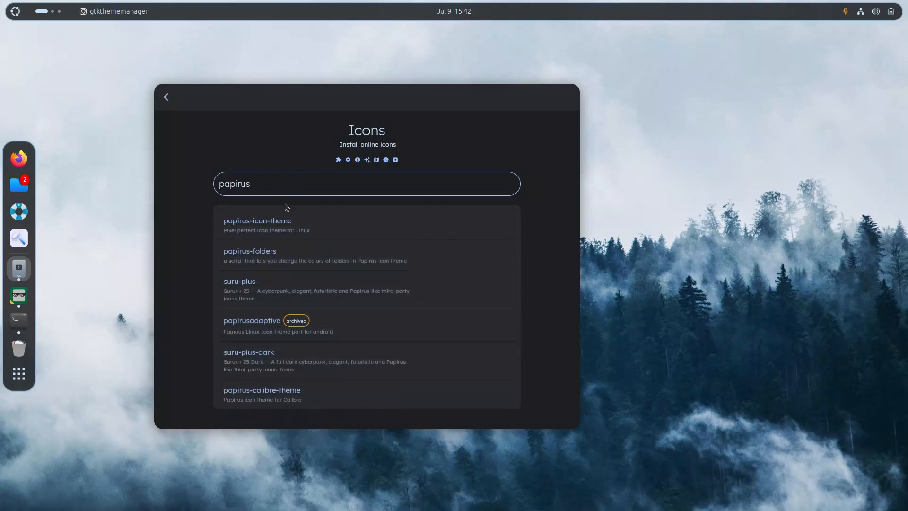
pyautogui.click(254, 228)
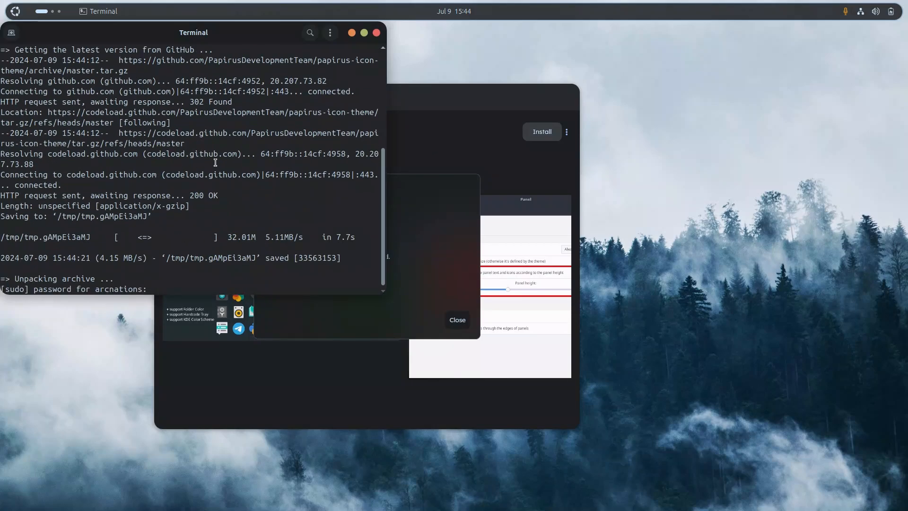
# Step: Examine the Papirus installer's output in the Terminal, from its banner down to the sudo password prompt
pyautogui.scroll(5, 215, 162)
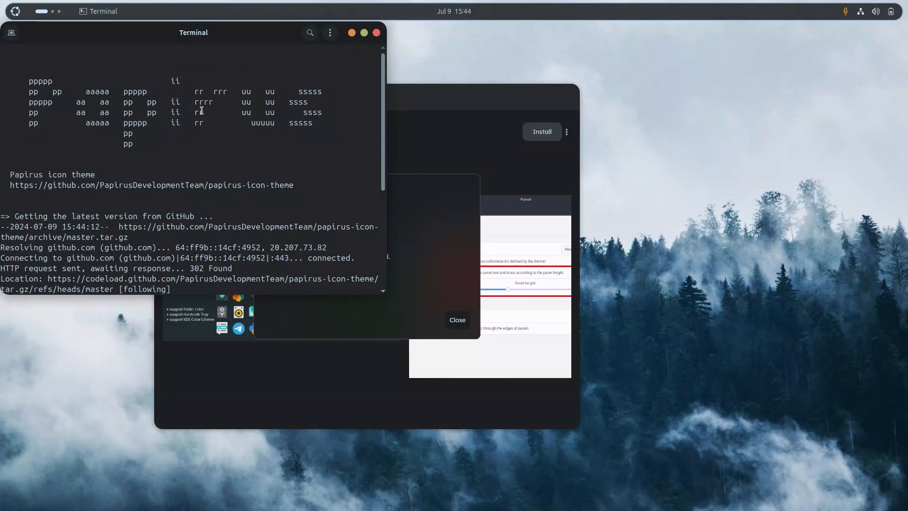
pyautogui.moveTo(204, 30); pyautogui.dragTo(276, 140)
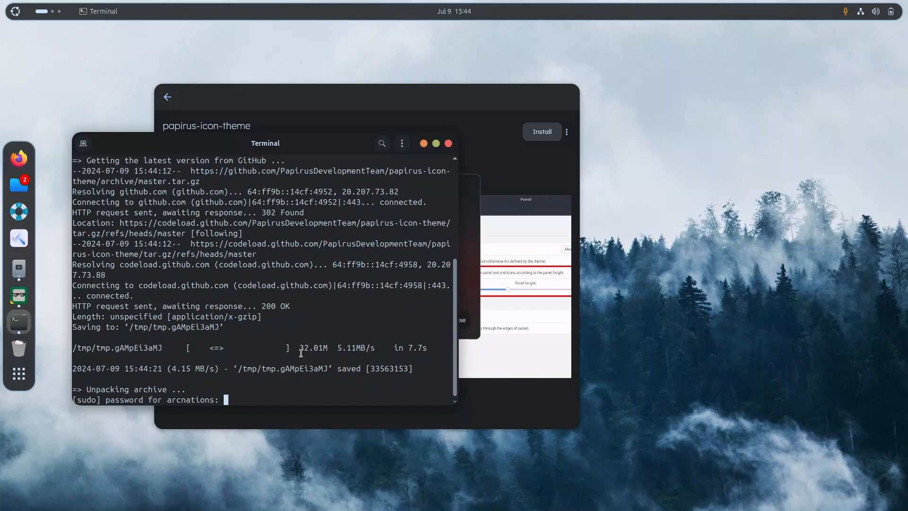
pyautogui.moveTo(327, 146); pyautogui.dragTo(727, 238)
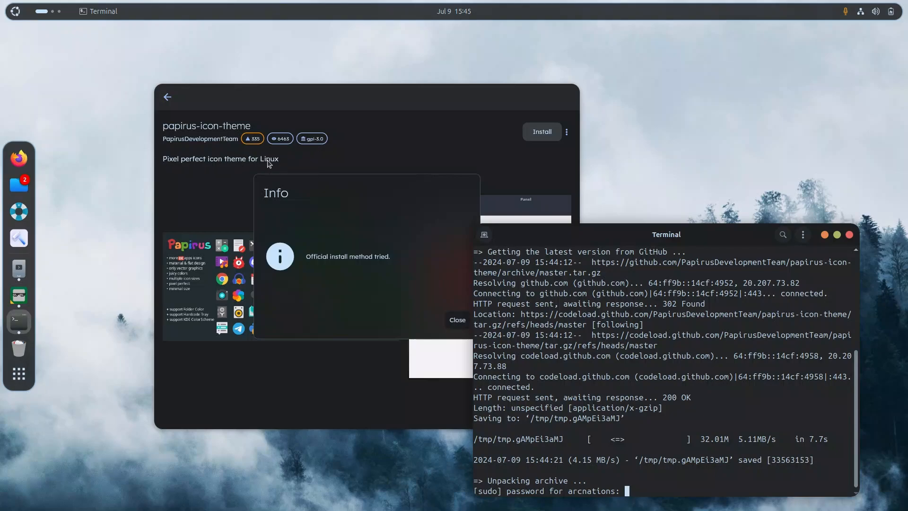
pyautogui.moveTo(646, 244); pyautogui.dragTo(405, 200)
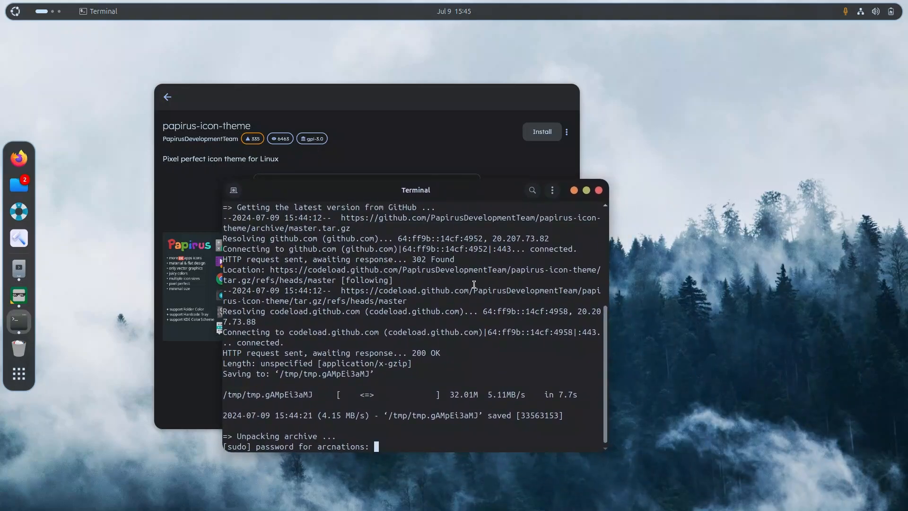
pyautogui.scroll(5, 384, 371)
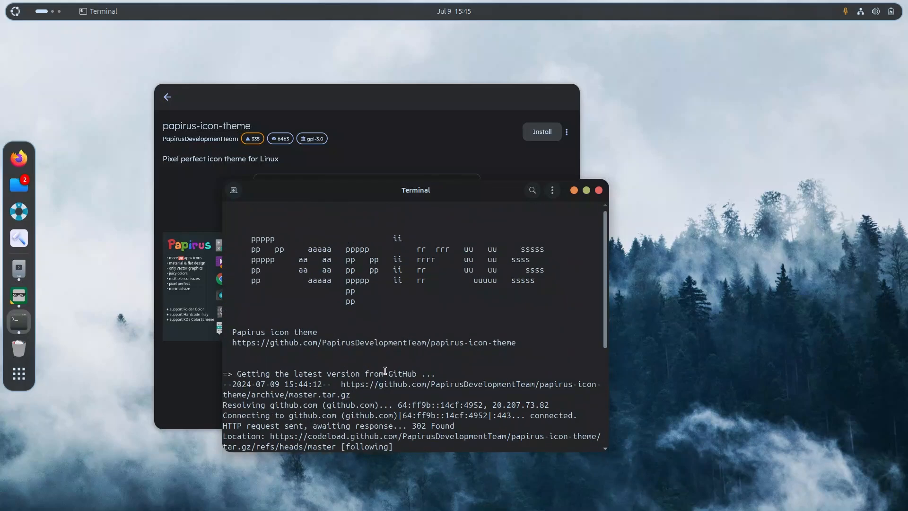
pyautogui.scroll(-5, 385, 370)
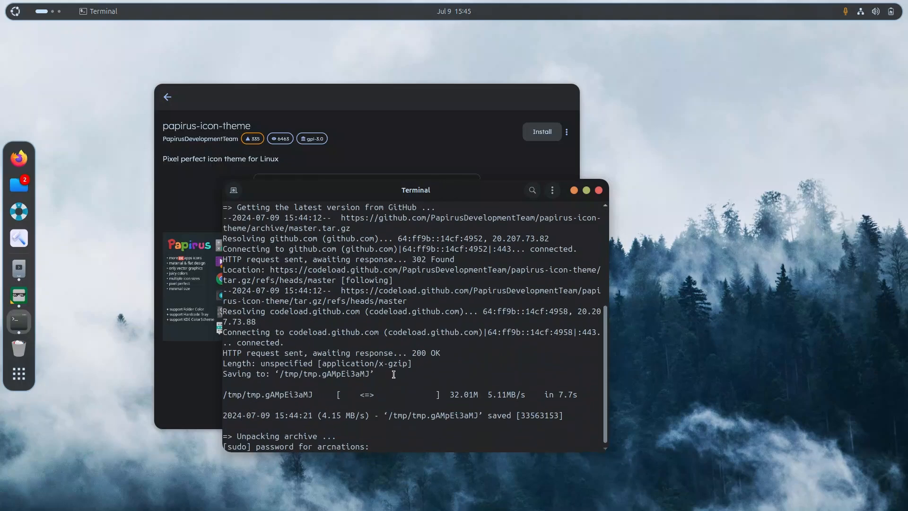
# Step: Submit the sudo password prompt in the Terminal, close Evolve's install info dialog, and leave the papirus-icon-theme page
pyautogui.press('Return')
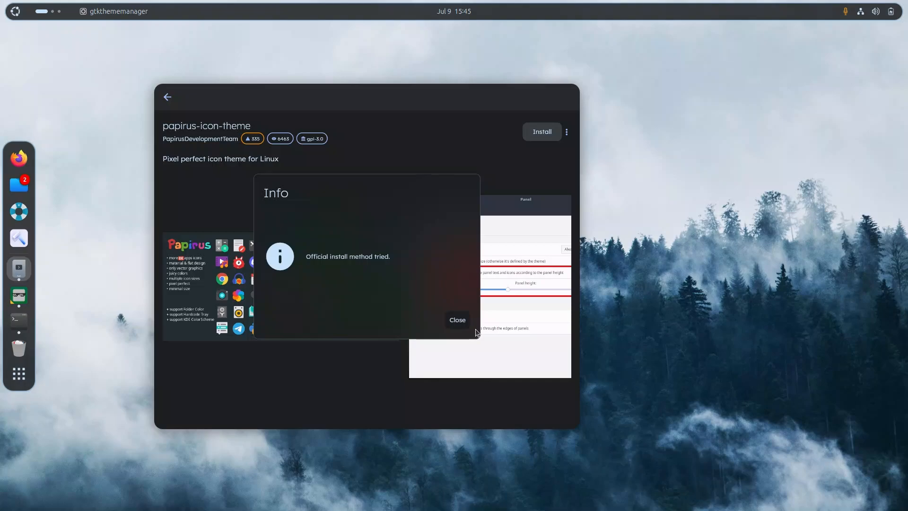
pyautogui.click(456, 323)
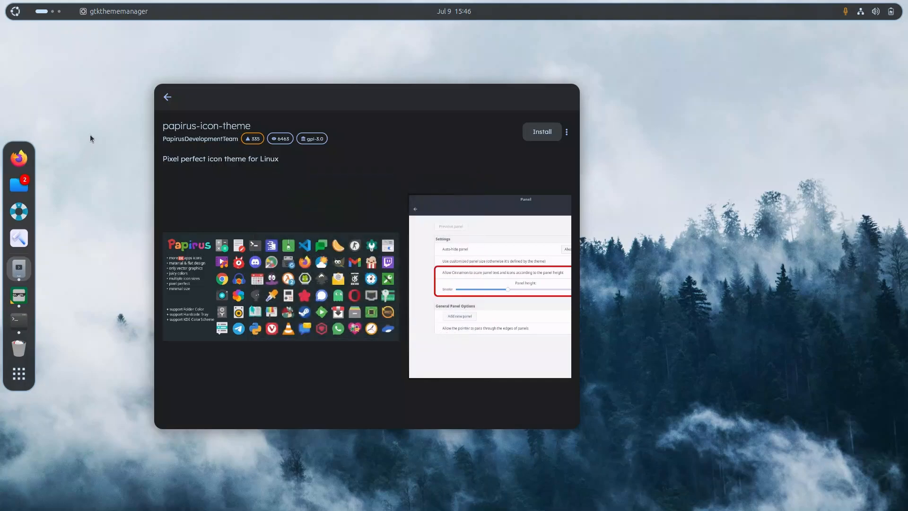
pyautogui.click(168, 96)
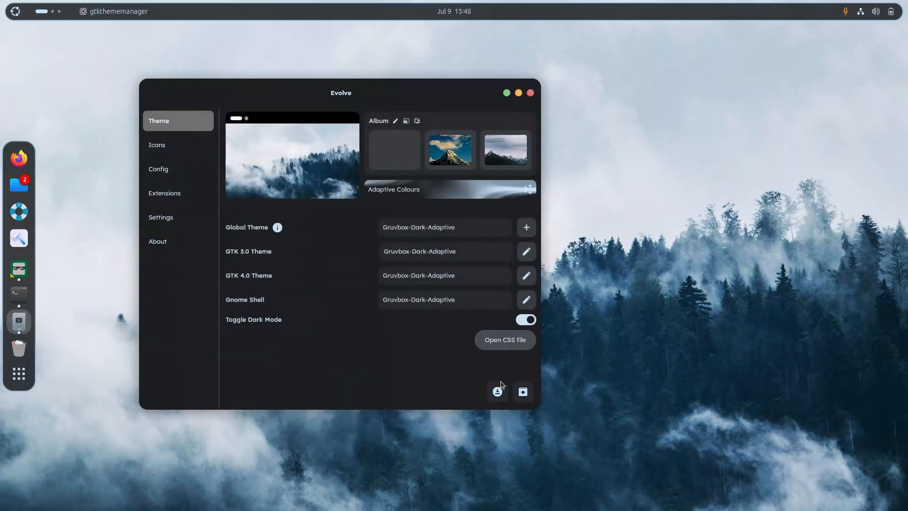
# Step: Search the online themes for "everforest", view the Everforest-GTK-Theme page, and return to the search results
pyautogui.click(496, 391)
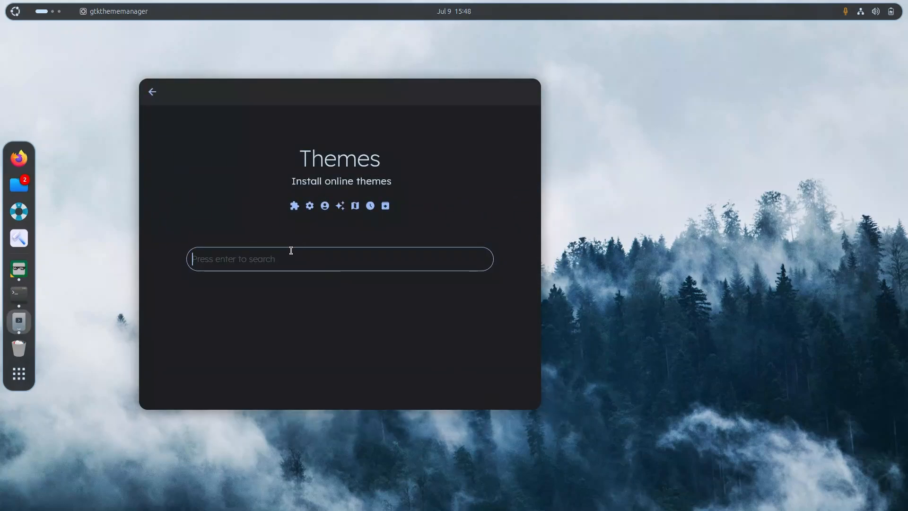
pyautogui.write('everforest')
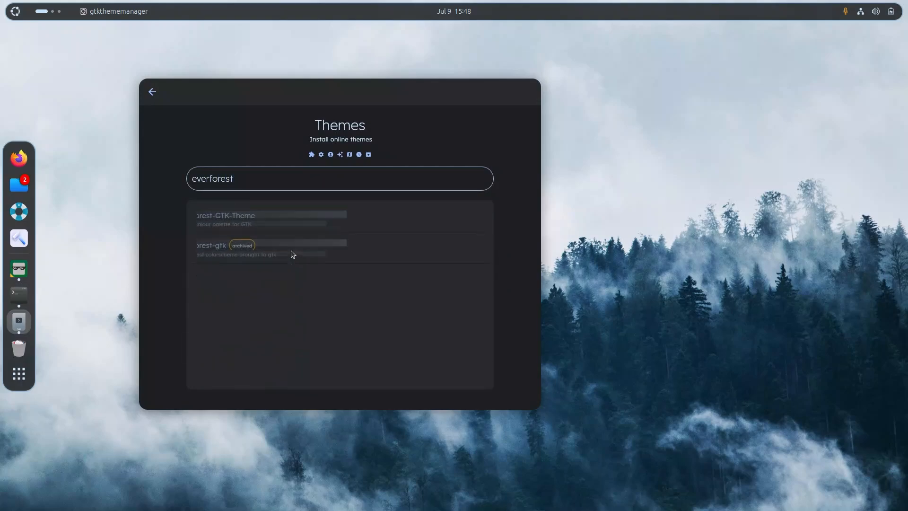
pyautogui.click(285, 226)
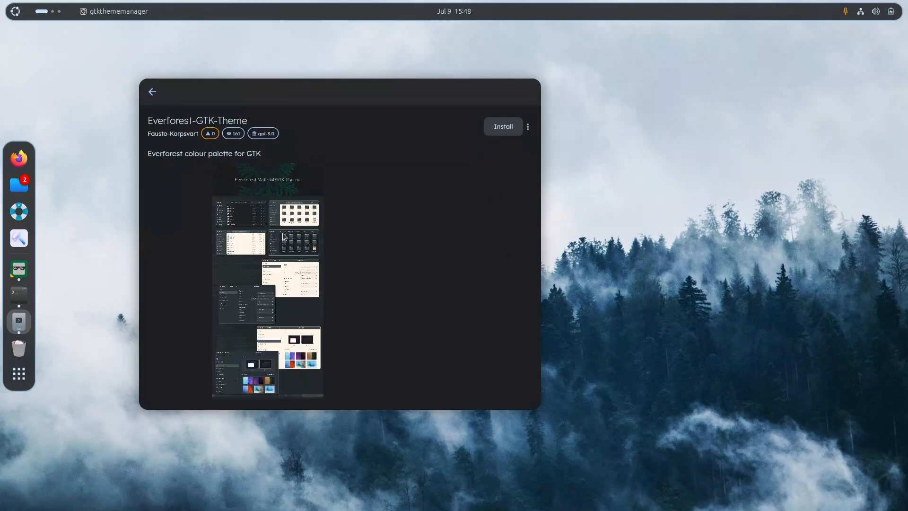
pyautogui.click(152, 92)
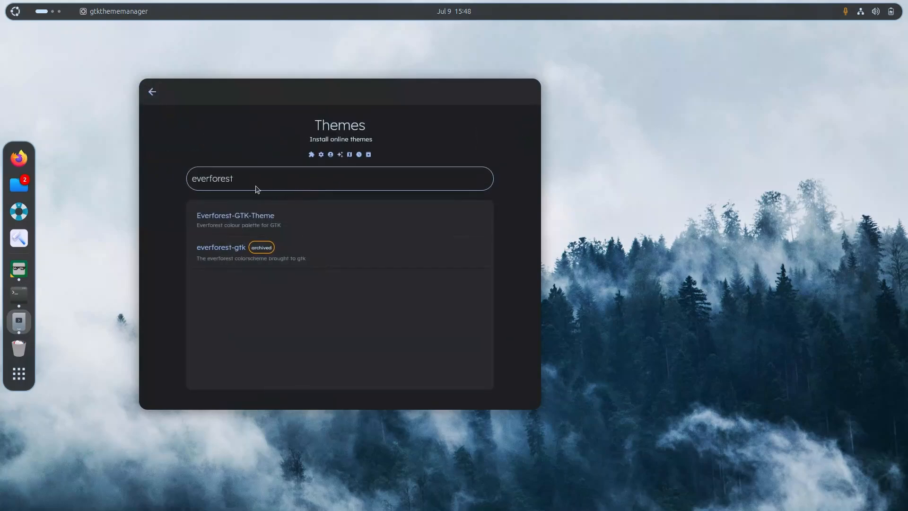
# Step: Search the online themes for "mac", view the macOS theme's page, and leave the search results
pyautogui.doubleClick(226, 177)
pyautogui.write('mac')
pyautogui.click(234, 224)
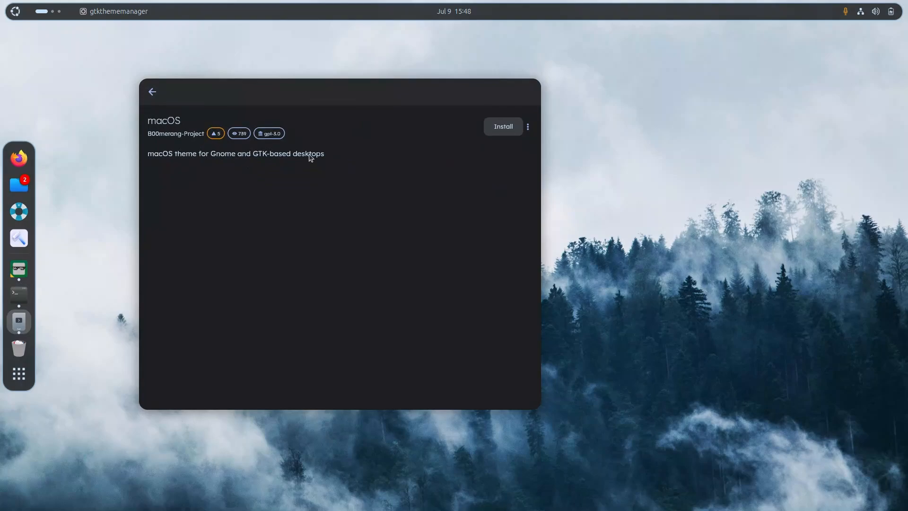
pyautogui.click(152, 91)
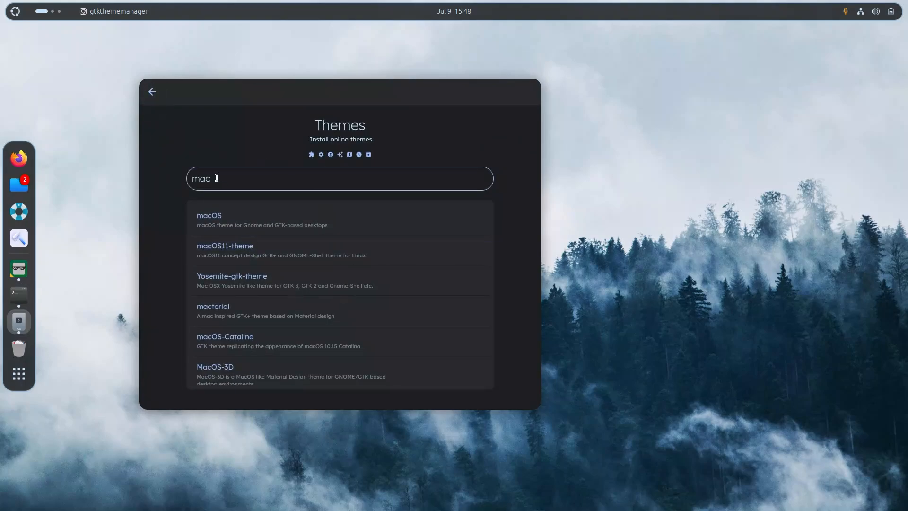
pyautogui.click(153, 92)
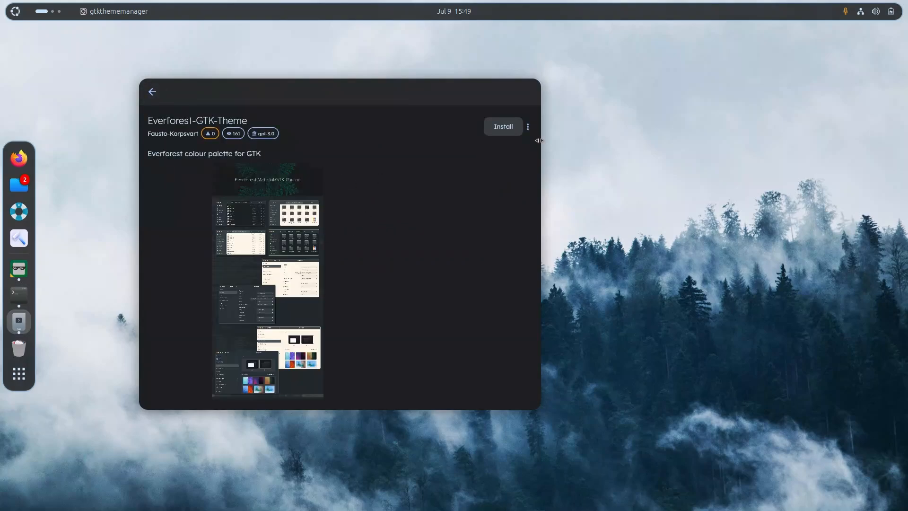
# Step: Open the additional repository options for Everforest-GTK-Theme and examine the full repository URL
pyautogui.click(527, 127)
pyautogui.moveTo(494, 143); pyautogui.dragTo(581, 133)
pyautogui.click(478, 142)
pyautogui.moveTo(515, 140); pyautogui.dragTo(358, 146)
pyautogui.click(484, 145)
pyautogui.moveTo(448, 143); pyautogui.dragTo(722, 138)
pyautogui.doubleClick(477, 143)
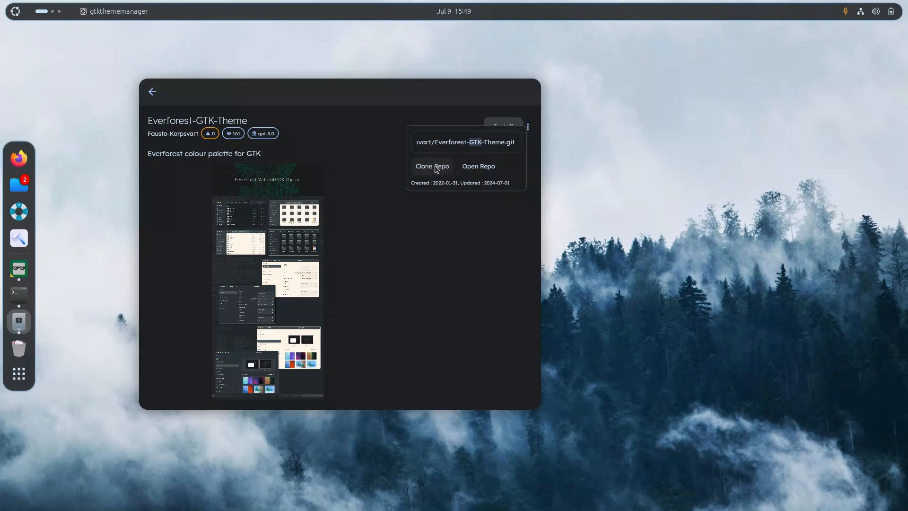
# Step: Open the Everforest-GTK-Theme repository in Firefox, move the browser window clear of the dock, and look through the GitHub page
pyautogui.click(486, 167)
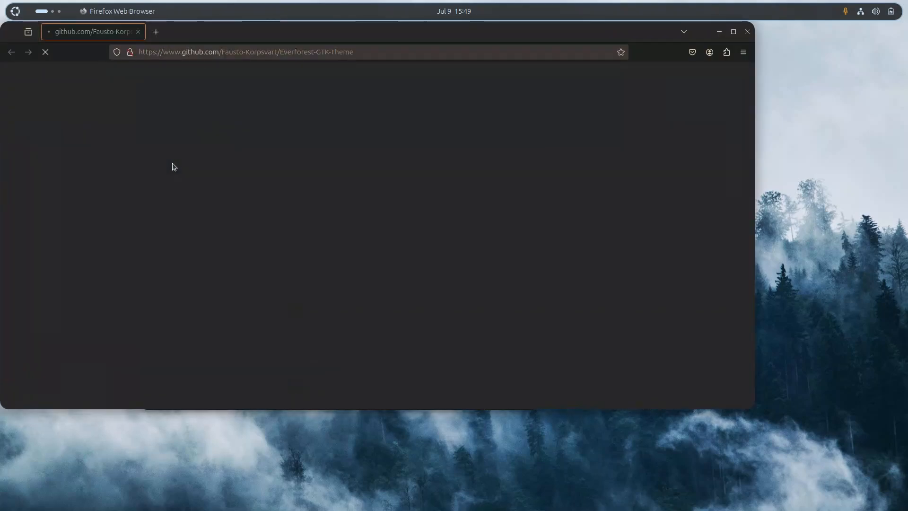
pyautogui.moveTo(253, 37); pyautogui.dragTo(345, 75)
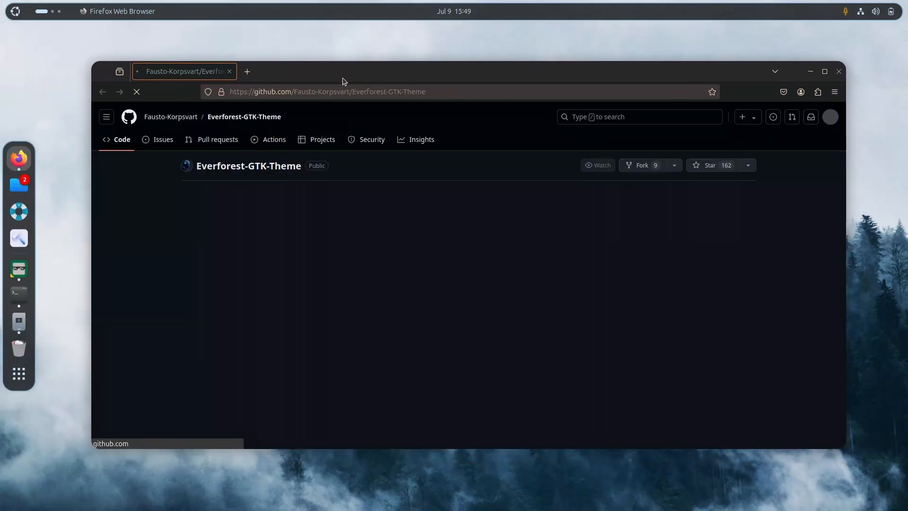
pyautogui.scroll(-5, 312, 217)
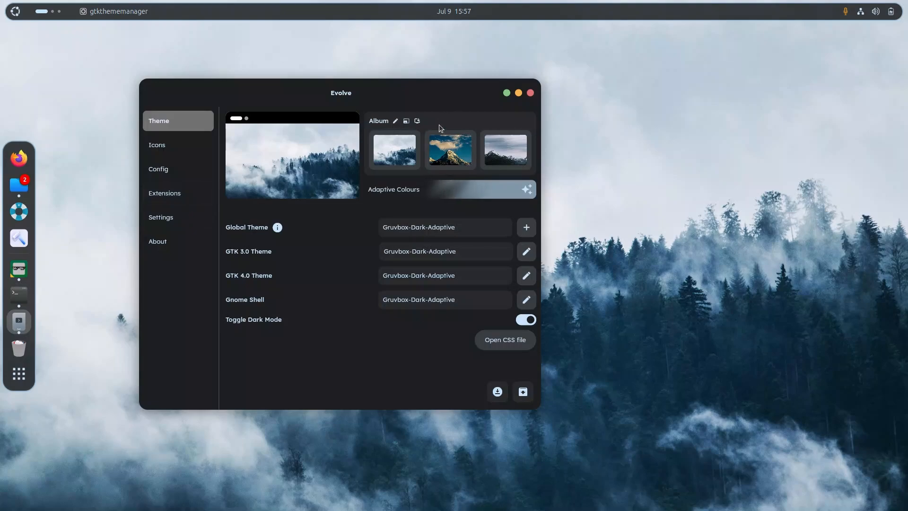
# Step: Open the online Pexels wallpapers from the Theme page's Album and search for "beach"
pyautogui.click(417, 121)
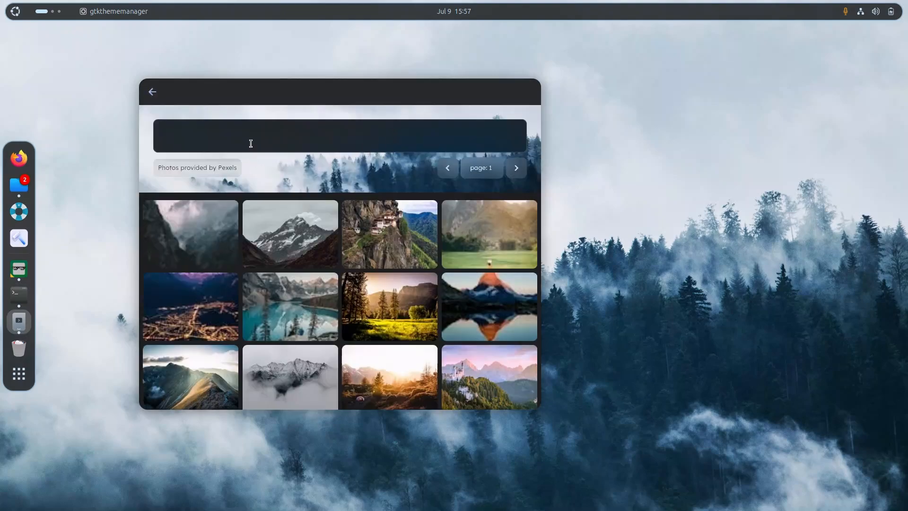
pyautogui.click(212, 132)
pyautogui.write('beach')
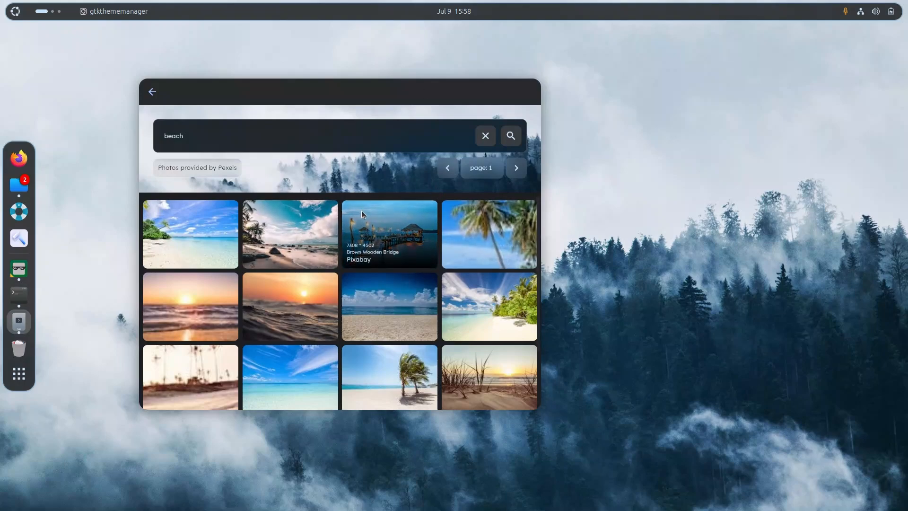
# Step: Replace the wallpaper search term with "blue" and run the search
pyautogui.doubleClick(180, 134)
pyautogui.write('gr')
pyautogui.press('BackSpace')
pyautogui.press('BackSpace')
pyautogui.write('re')
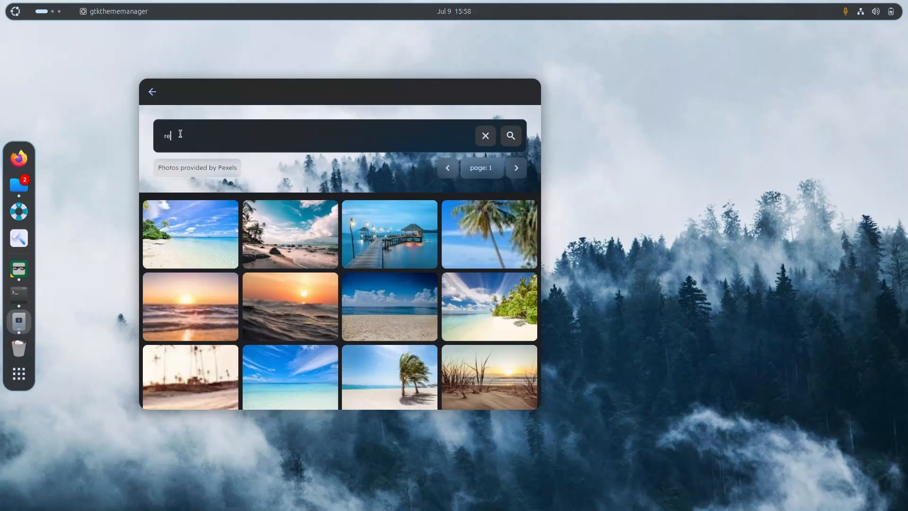
pyautogui.press('BackSpace')
pyautogui.press('BackSpace')
pyautogui.write('bl')
pyautogui.click(511, 138)
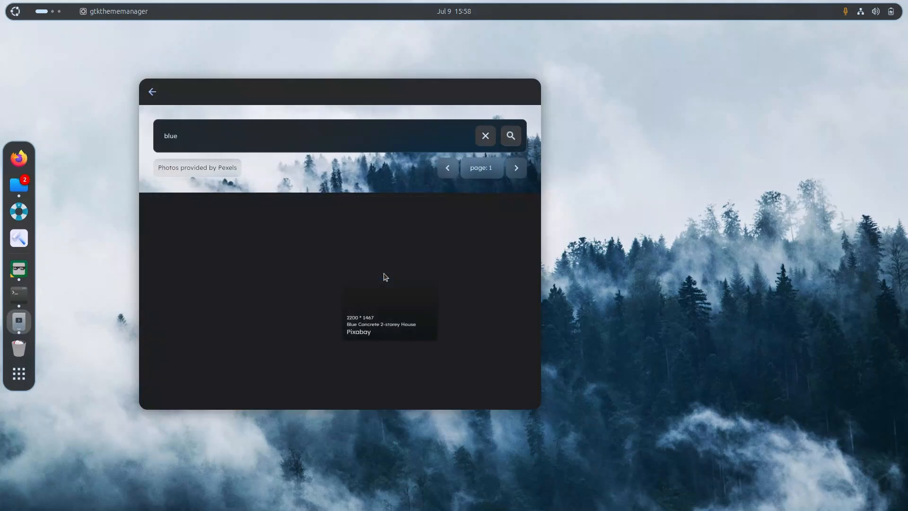
# Step: Page through the "blue" wallpaper results up to page 4 and back to page 1
pyautogui.click(516, 167)
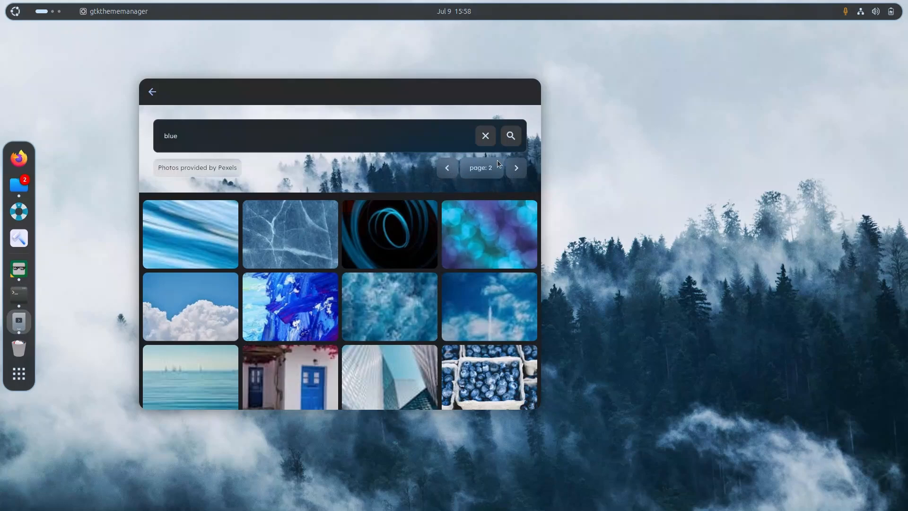
pyautogui.click(516, 168)
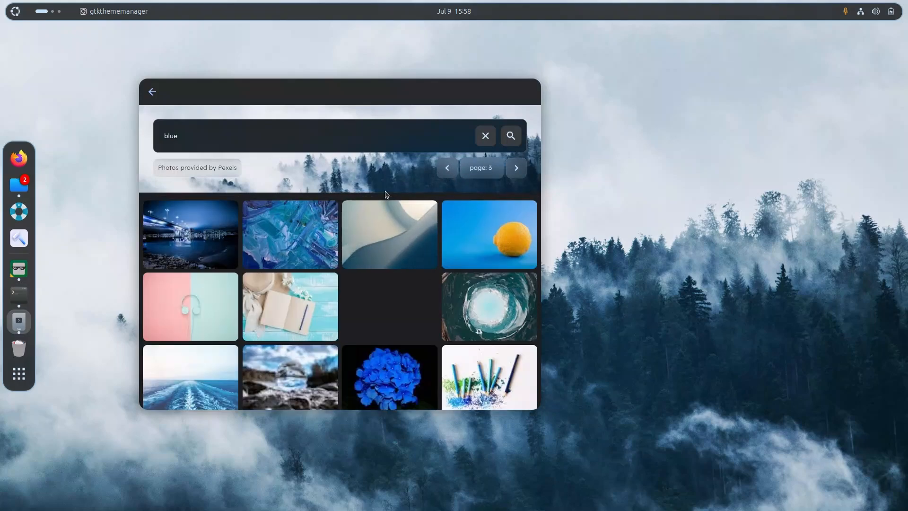
pyautogui.click(521, 169)
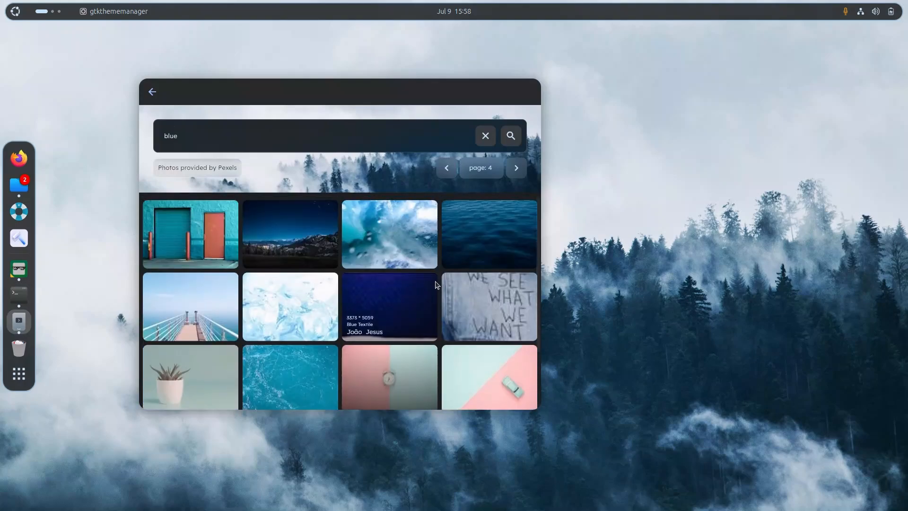
pyautogui.click(449, 163)
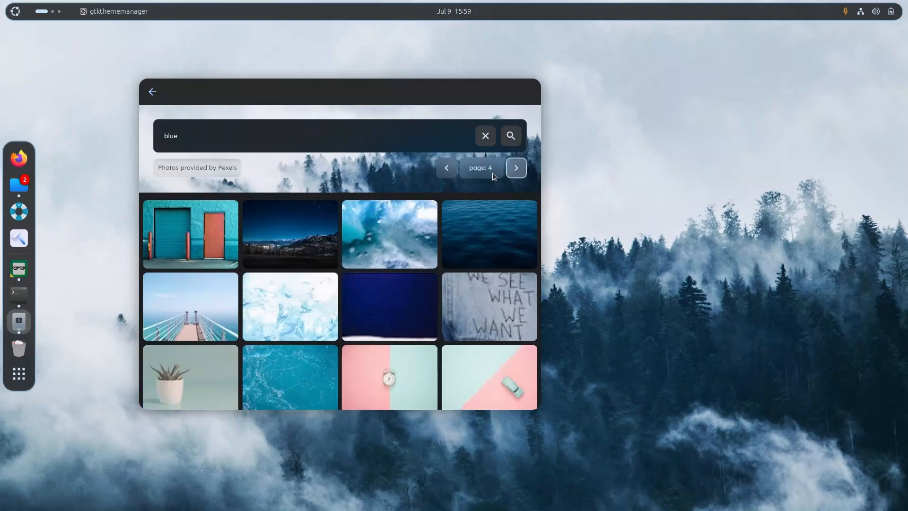
pyautogui.click(450, 173)
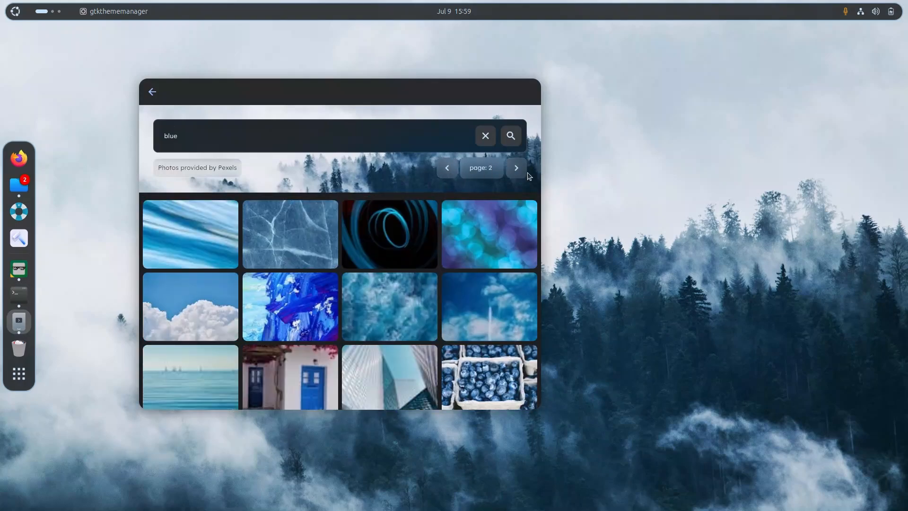
pyautogui.click(517, 170)
pyautogui.doubleClick(445, 174)
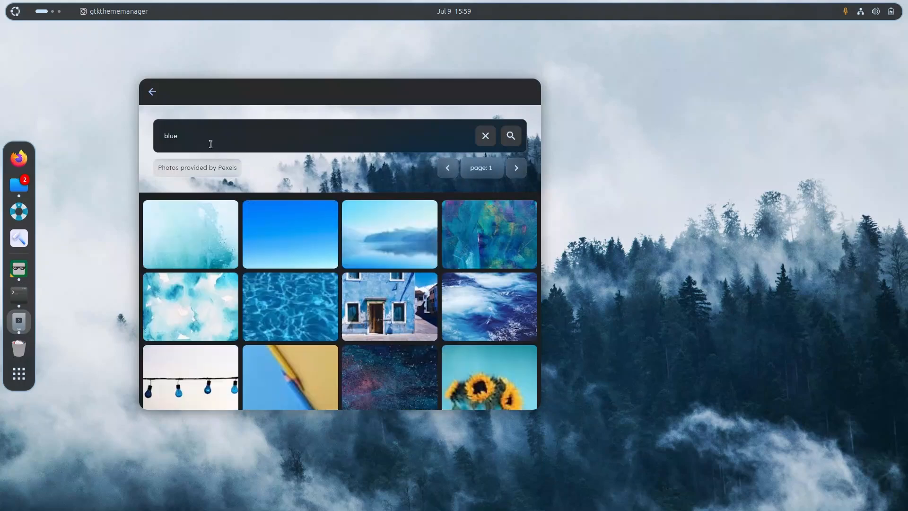
# Step: Search the Pexels wallpapers for "green" in place of "blue"
pyautogui.doubleClick(165, 136)
pyautogui.write('b')
pyautogui.click(515, 141)
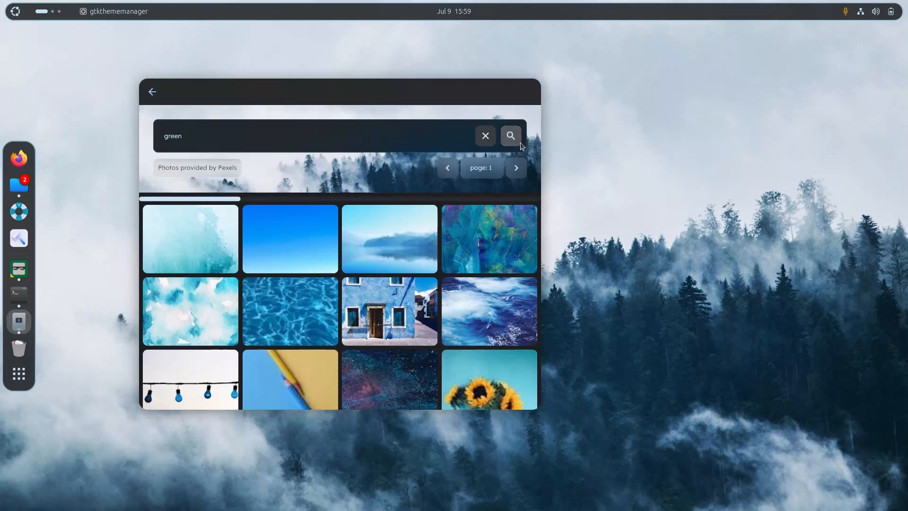
# Step: Search the wallpapers for "blue" again and page forward twice through the results
pyautogui.doubleClick(172, 137)
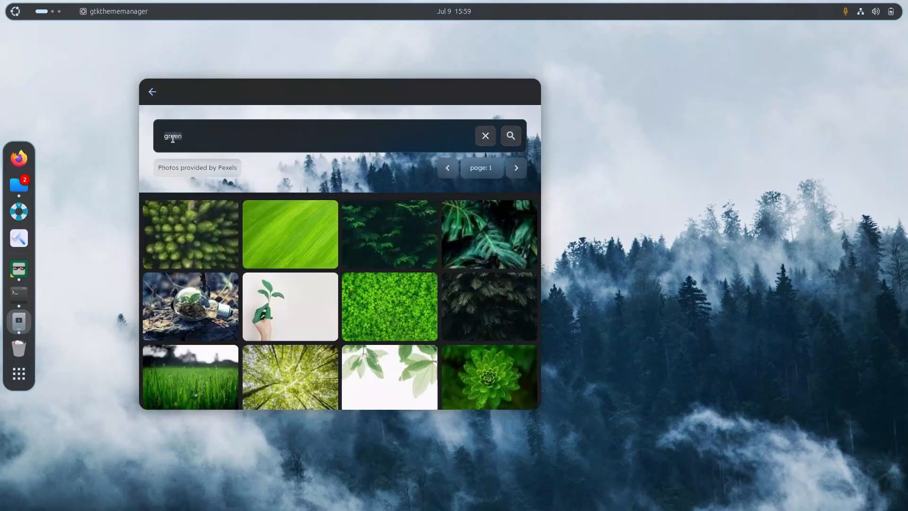
pyautogui.write('blue')
pyautogui.click(510, 137)
pyautogui.click(512, 165)
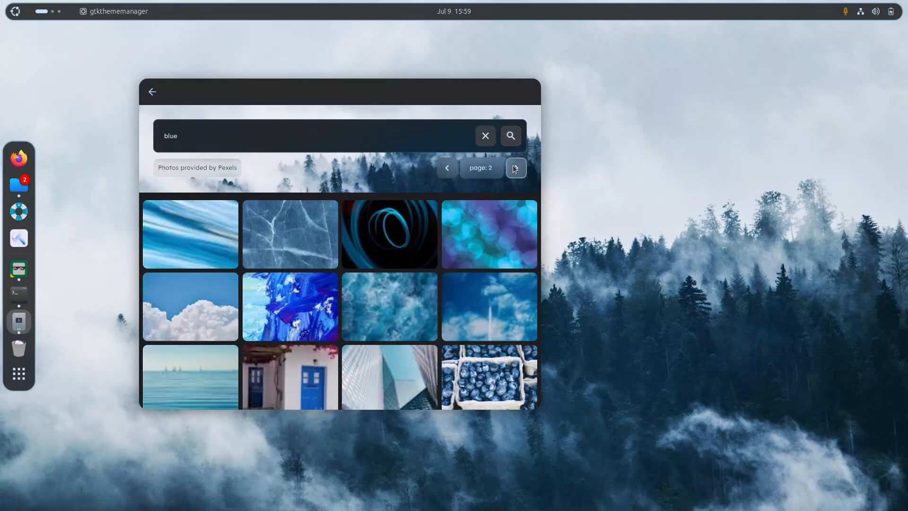
pyautogui.click(512, 166)
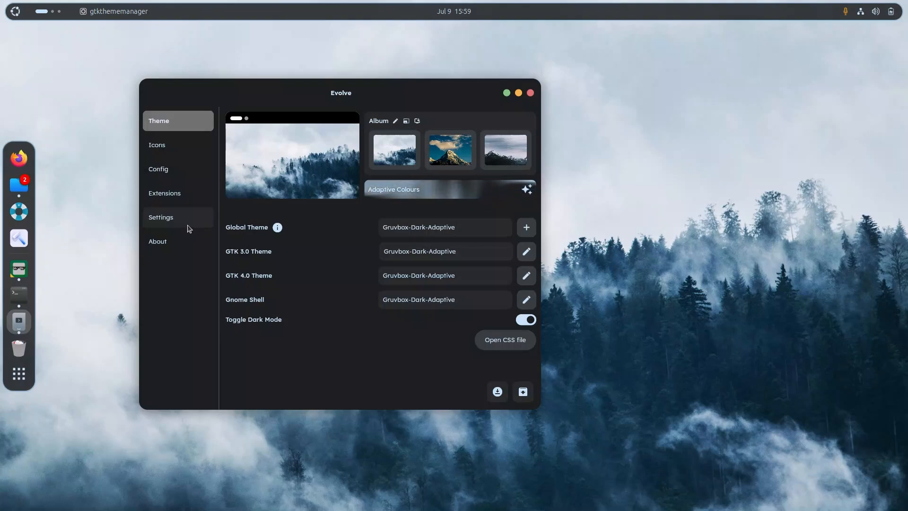
# Step: Clear Evolve's cache in the App Settings and return to the Theme page
pyautogui.click(163, 217)
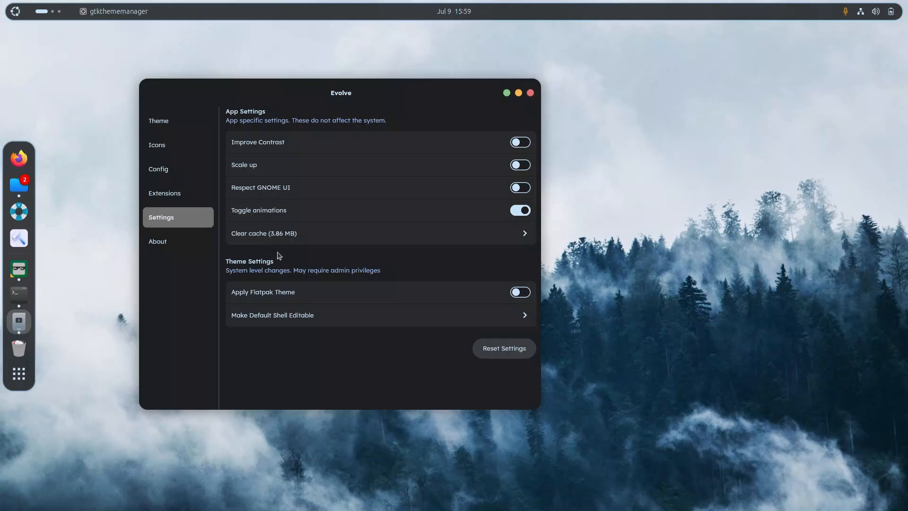
pyautogui.click(526, 237)
pyautogui.click(204, 122)
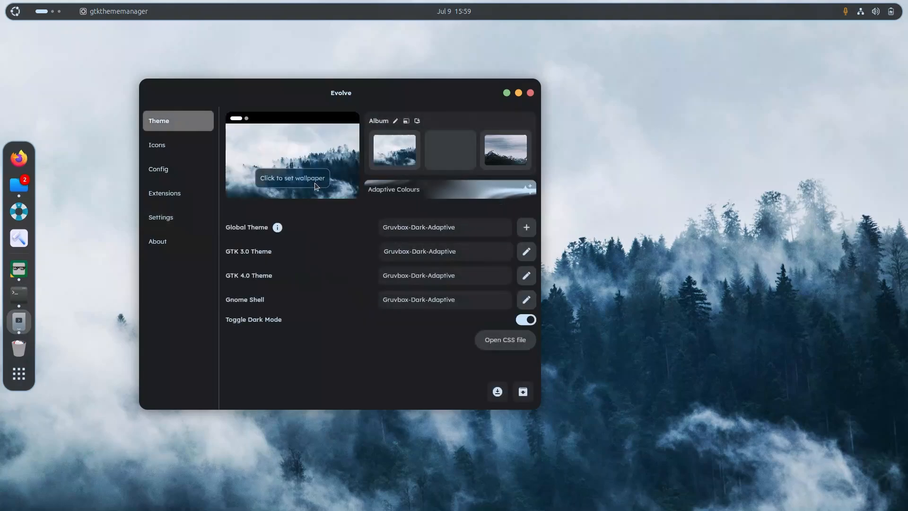
# Step: Reopen the online Pexels wallpapers, search for "mountains", and browse the first page of results
pyautogui.click(413, 124)
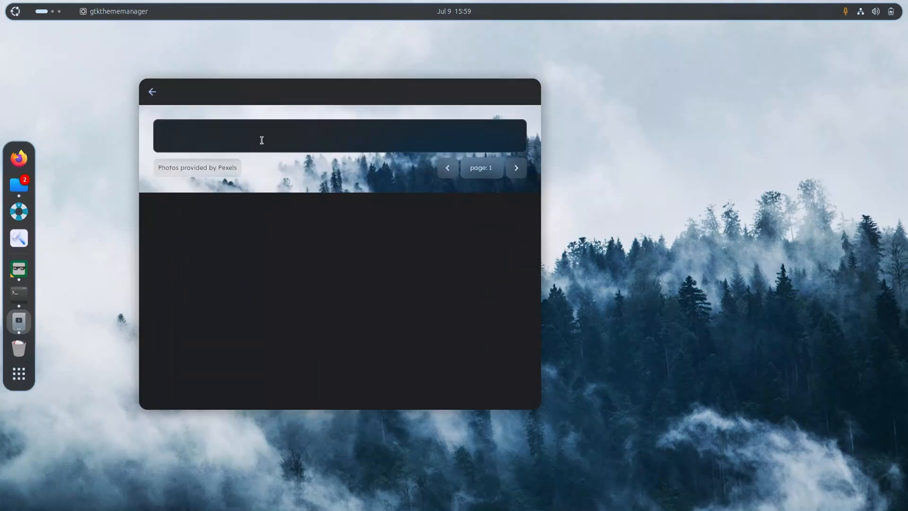
pyautogui.write('mountains')
pyautogui.click(511, 136)
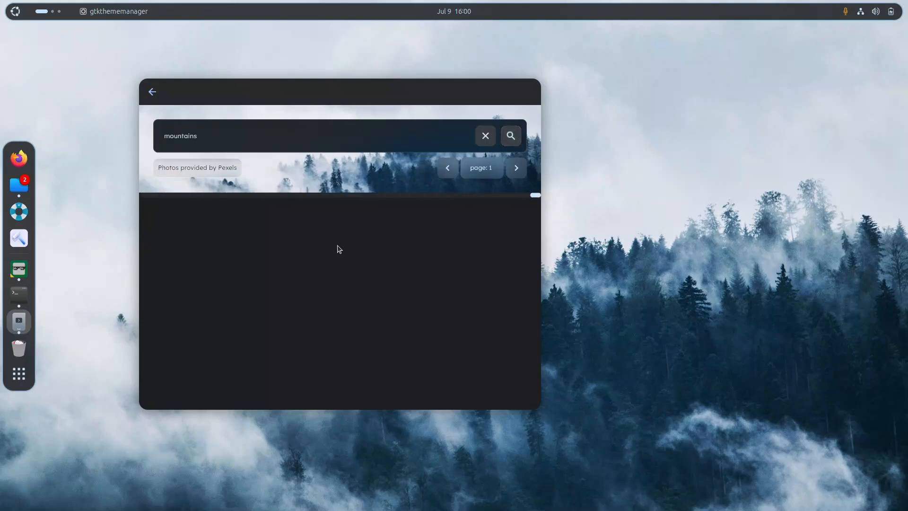
pyautogui.scroll(-2, 338, 284)
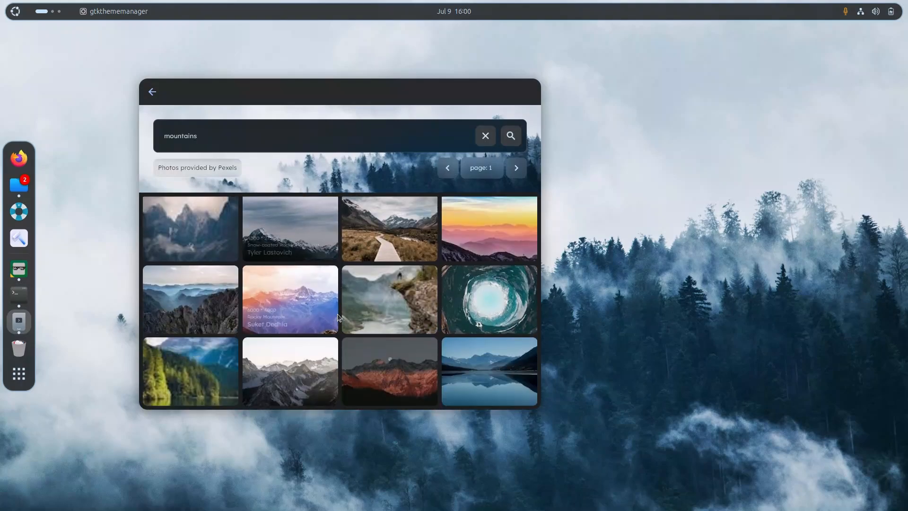
pyautogui.scroll(2, 297, 314)
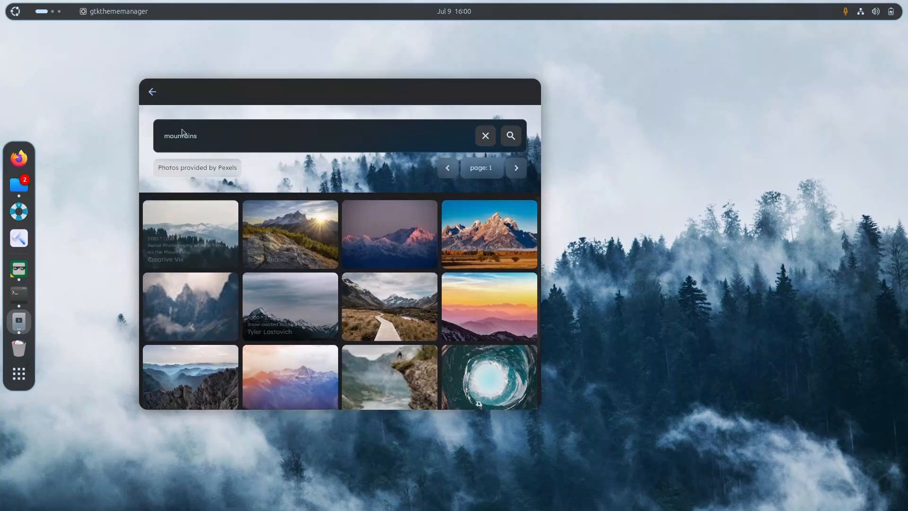
# Step: Change the wallpaper search from "mountains" to "beach" and run it
pyautogui.doubleClick(187, 135)
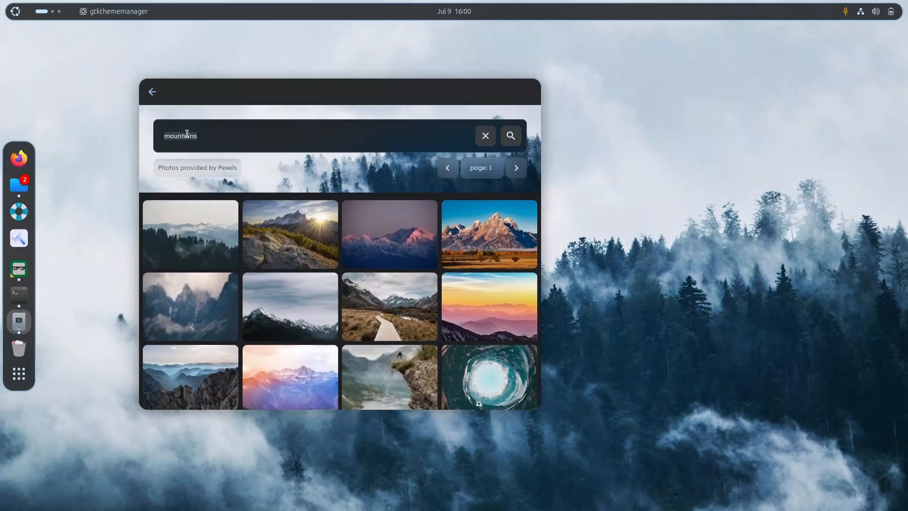
pyautogui.write('beach')
pyautogui.click(511, 137)
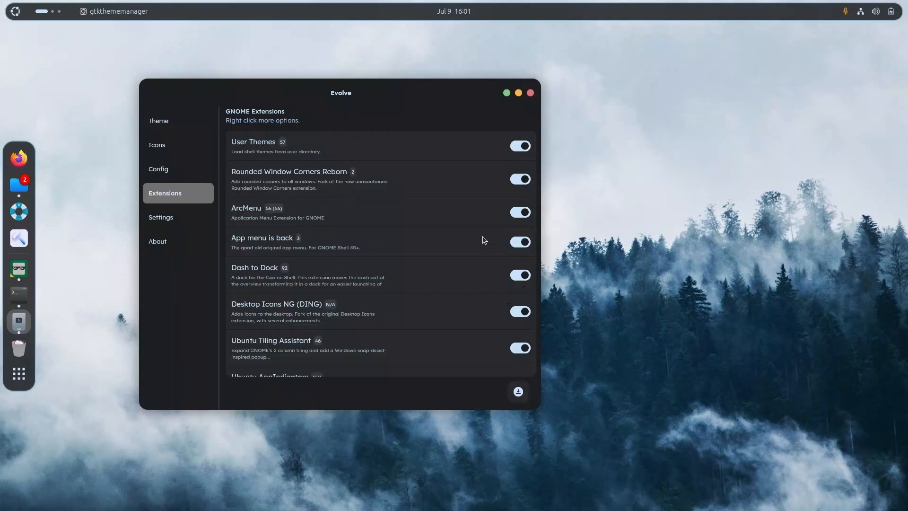
# Step: Bring up the delete prompt for the User Themes extension and close it without deleting the extension
pyautogui.rightClick(273, 151)
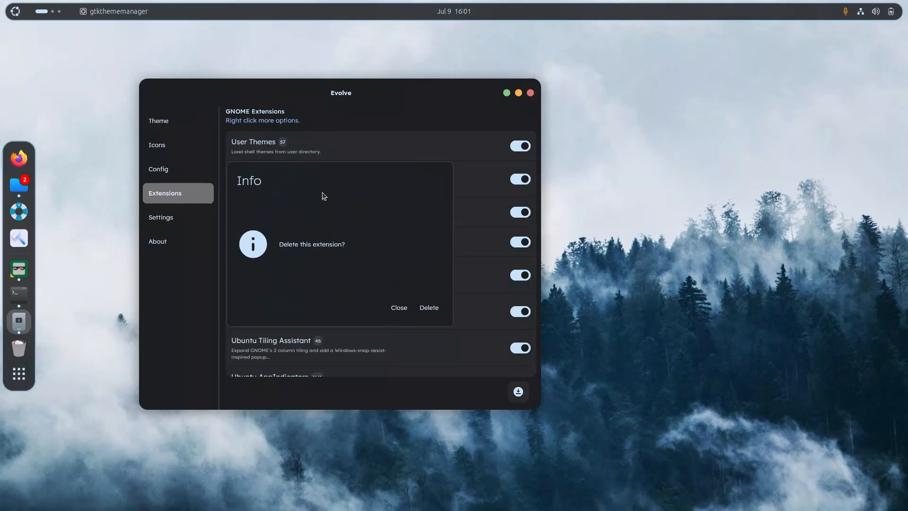
pyautogui.click(398, 307)
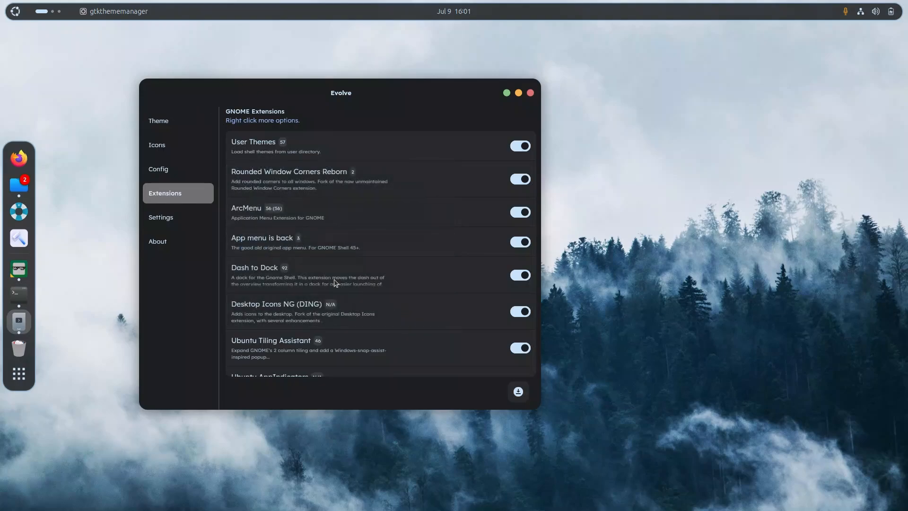
# Step: Bring up the delete prompts for the App menu is back and ArcMenu extensions, closing each without deleting the extension
pyautogui.rightClick(277, 242)
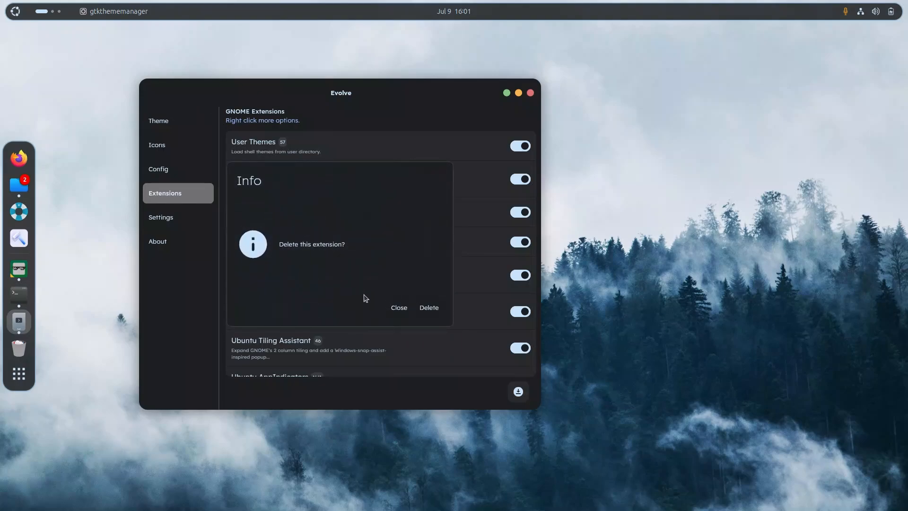
pyautogui.click(393, 306)
pyautogui.rightClick(292, 212)
pyautogui.click(398, 308)
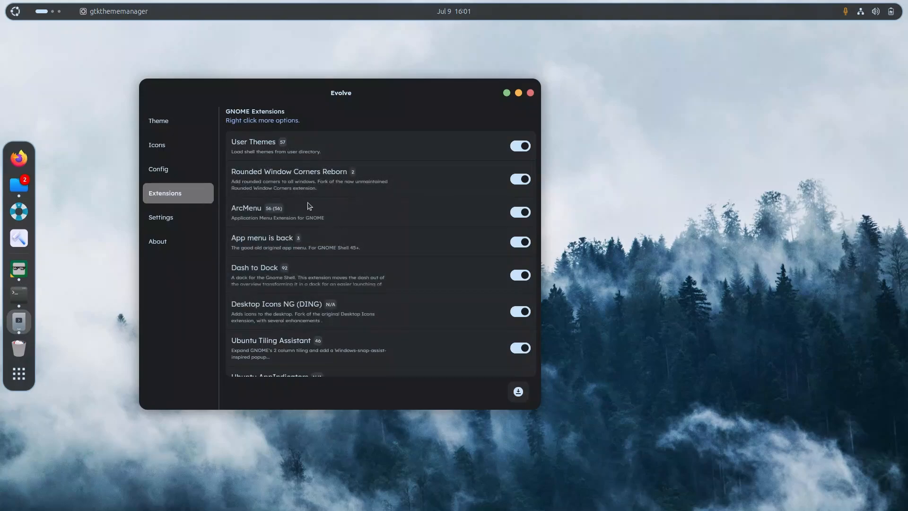
# Step: View the ArcMenu extension's details page, return to the list, and open and dismiss the delete prompt for Rounded Window Corners Reborn
pyautogui.click(265, 208)
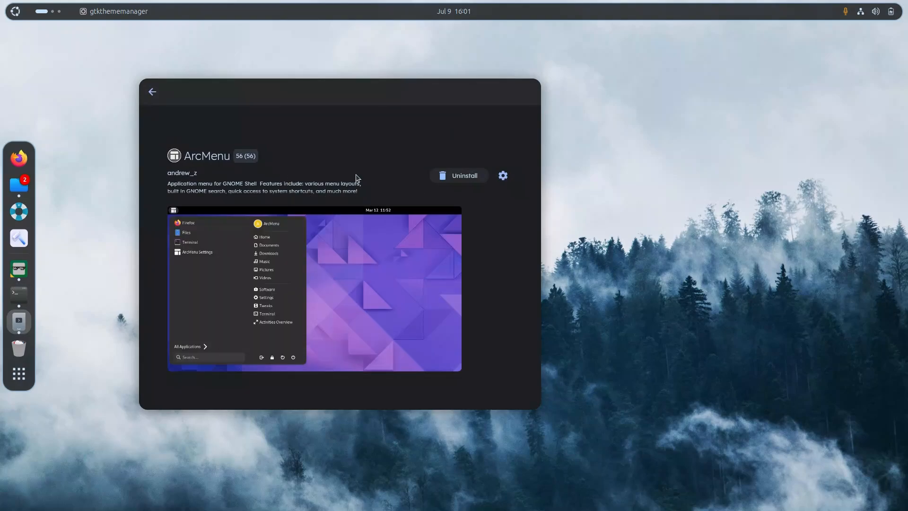
pyautogui.click(149, 93)
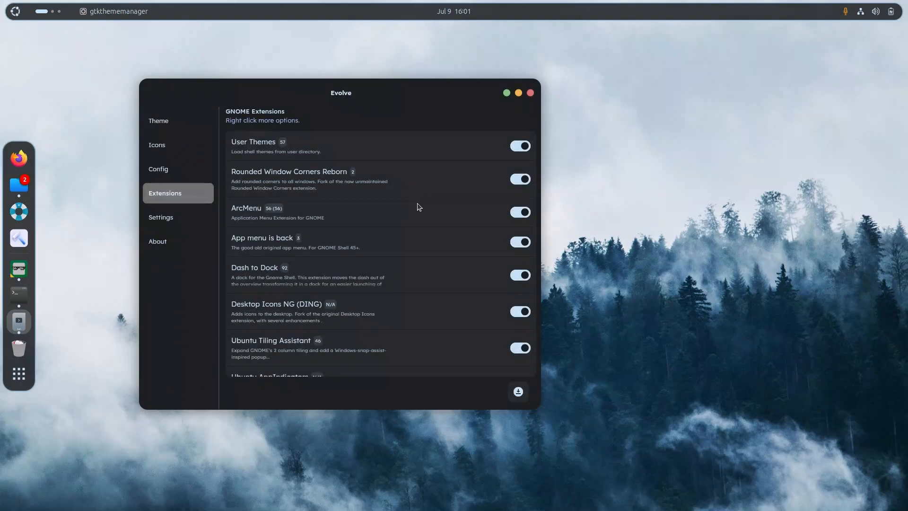
pyautogui.rightClick(246, 171)
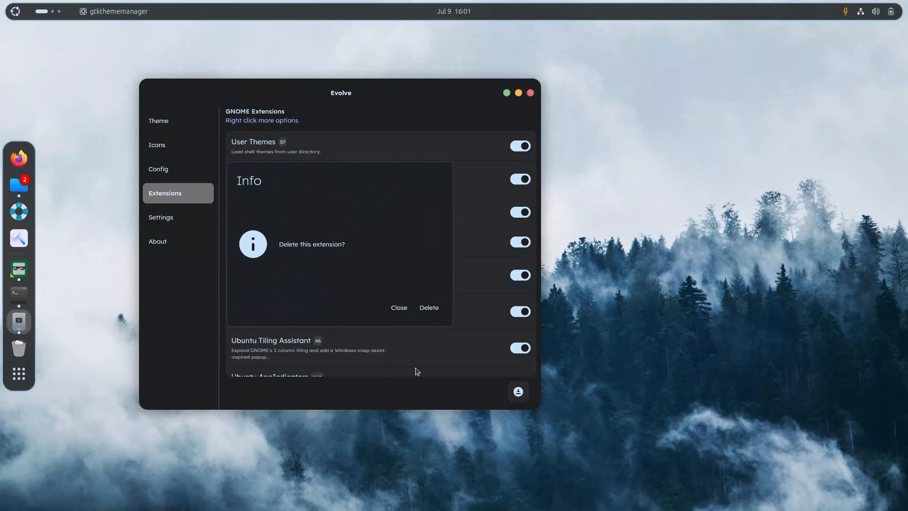
pyautogui.click(397, 307)
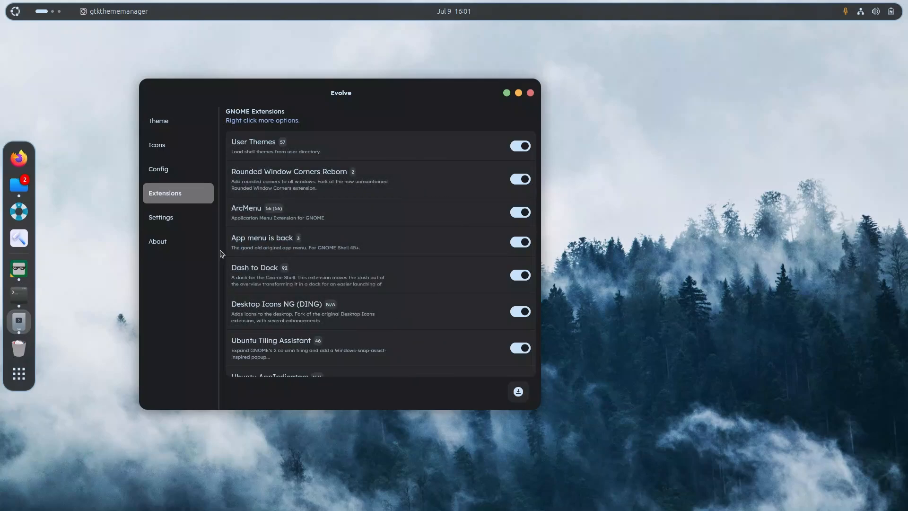
# Step: Maximize the Evolve window to view the whole extensions list, restore its size, and move it to the middle of the desktop
pyautogui.scroll(-2, 353, 301)
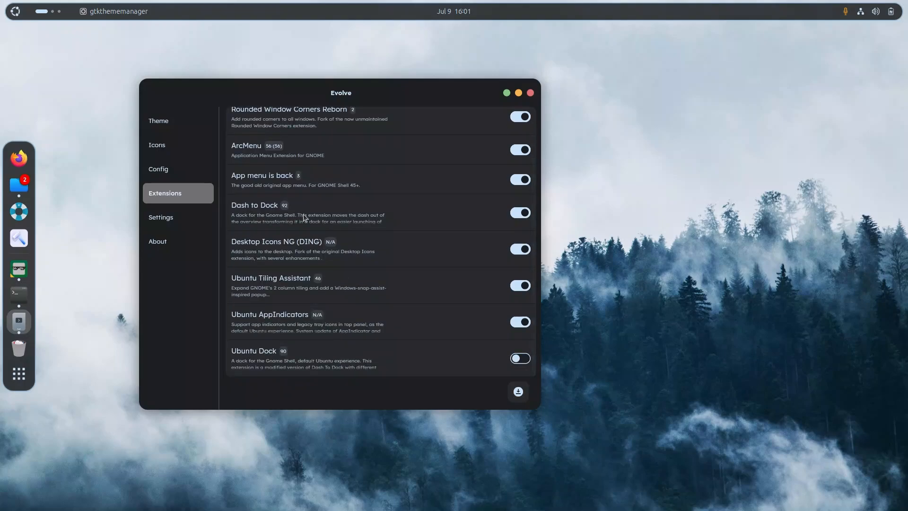
pyautogui.moveTo(321, 90); pyautogui.dragTo(365, 99)
pyautogui.doubleClick(365, 100)
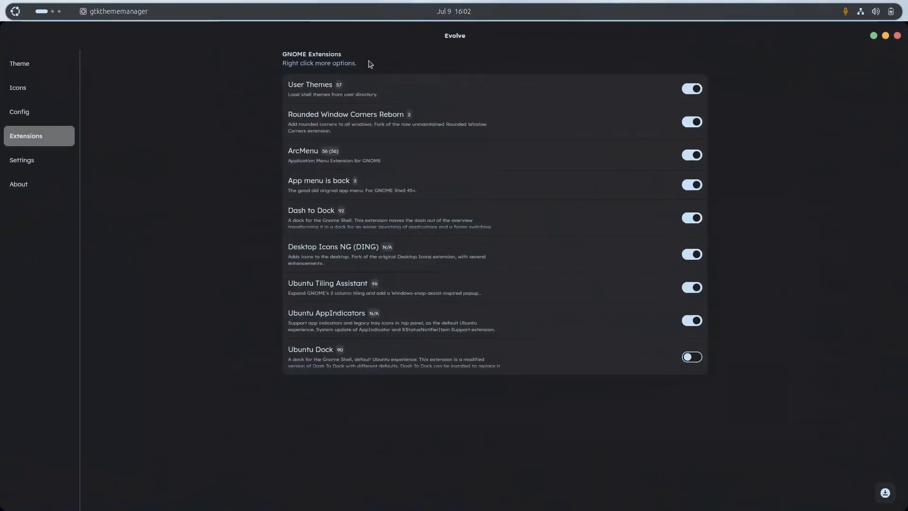
pyautogui.doubleClick(384, 45)
pyautogui.moveTo(352, 98); pyautogui.dragTo(463, 163)
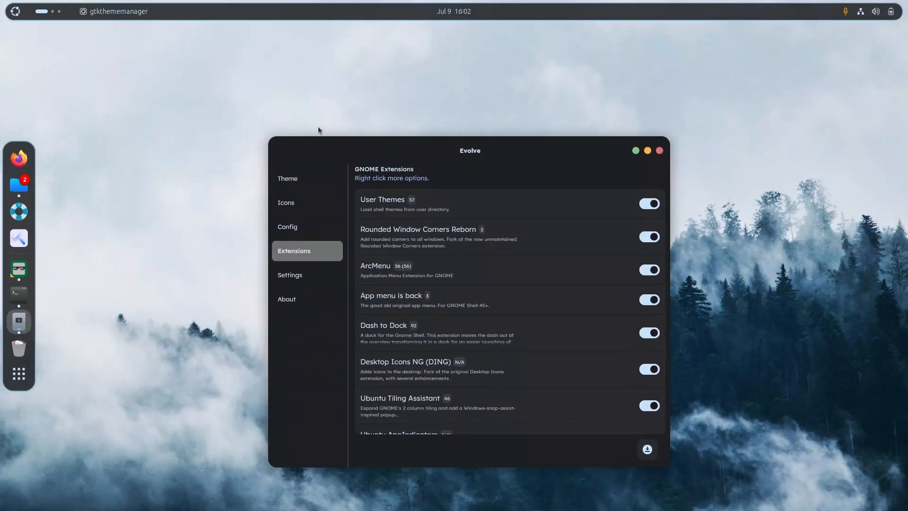